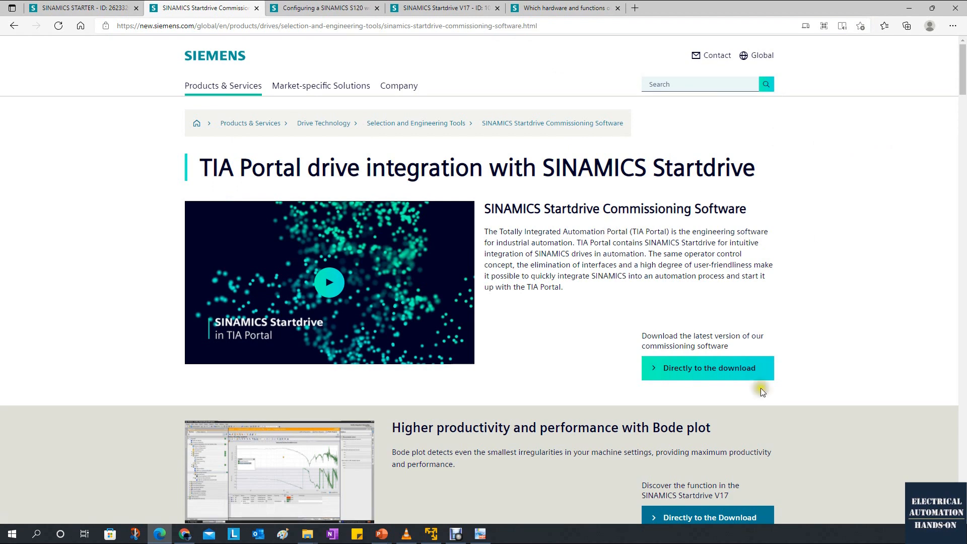
Step: Review the SINAMICS Startdrive product page, from the TIA Portal advantages through the Startdrive functions to the brochure download
scroll(836, 343, down, 3)
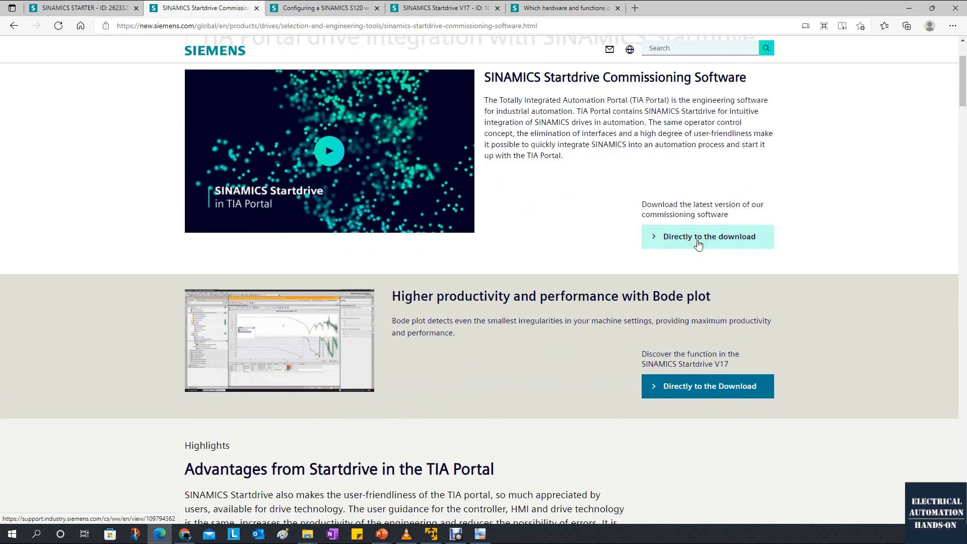
scroll(696, 252, down, 5)
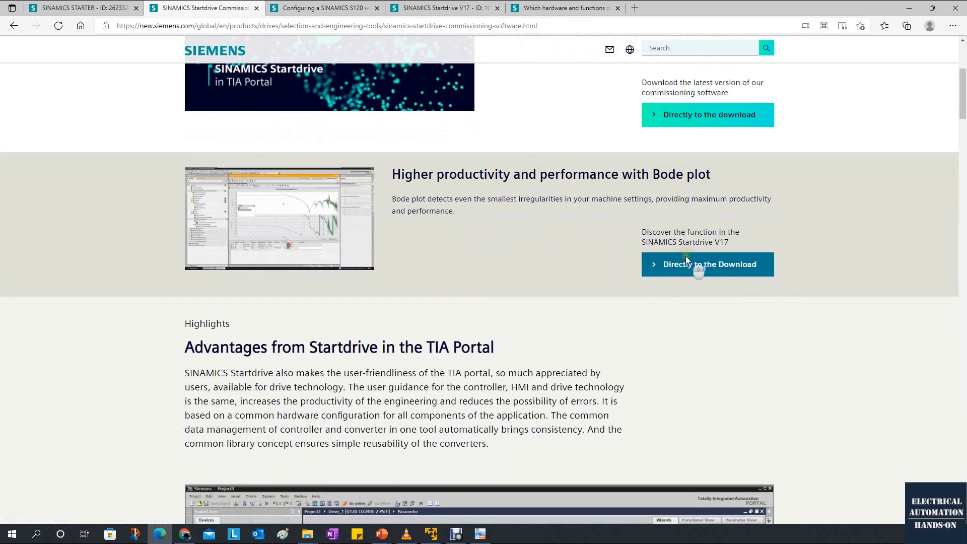
scroll(466, 420, down, 3)
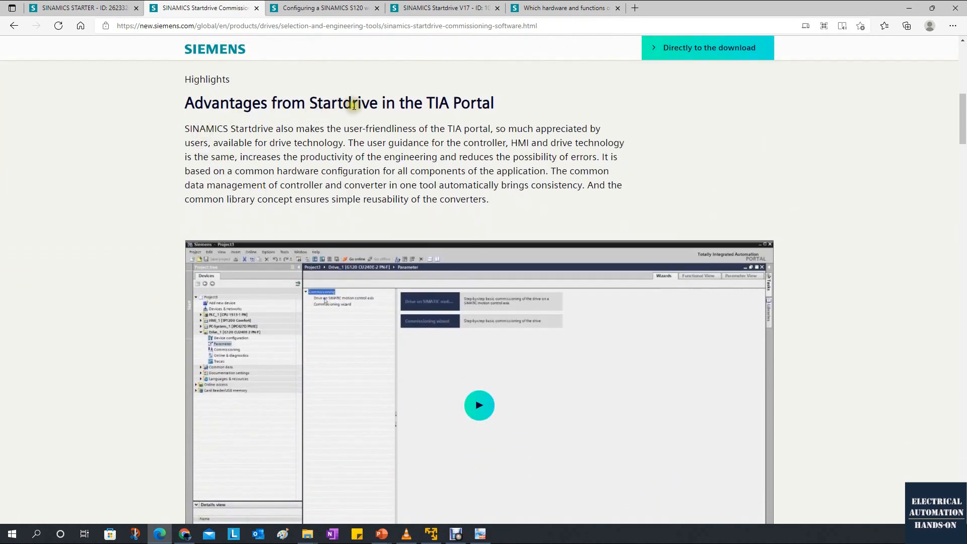
scroll(479, 124, down, 5)
scroll(495, 221, down, 7)
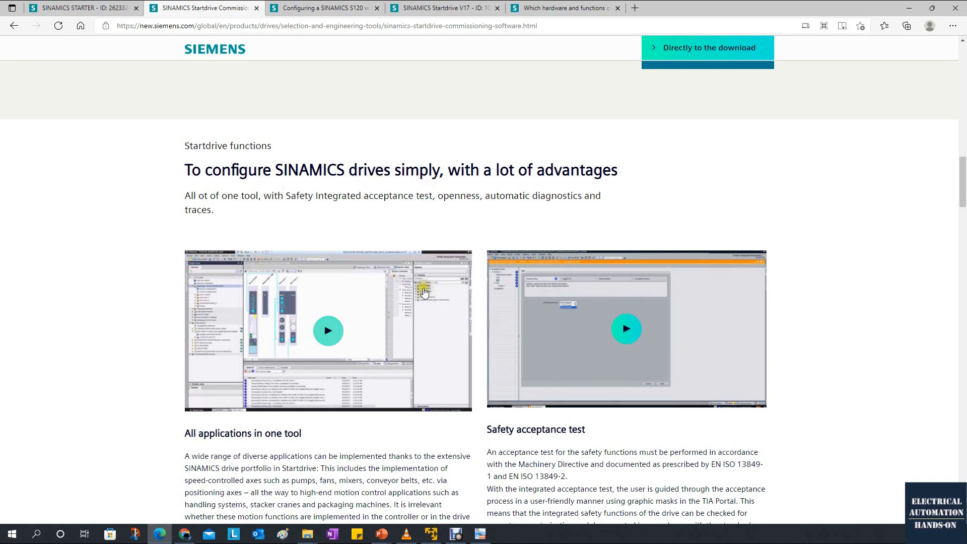
scroll(623, 288, down, 2)
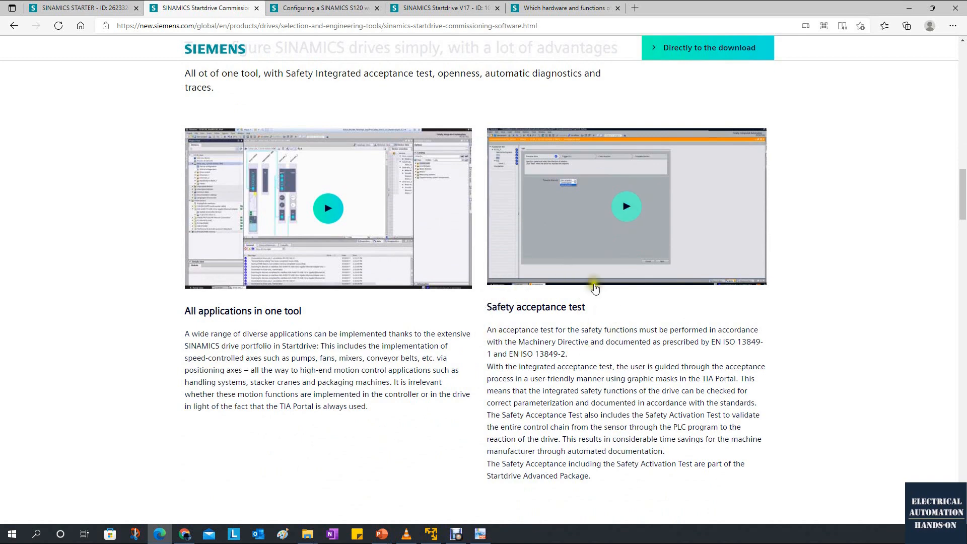
scroll(587, 313, down, 2)
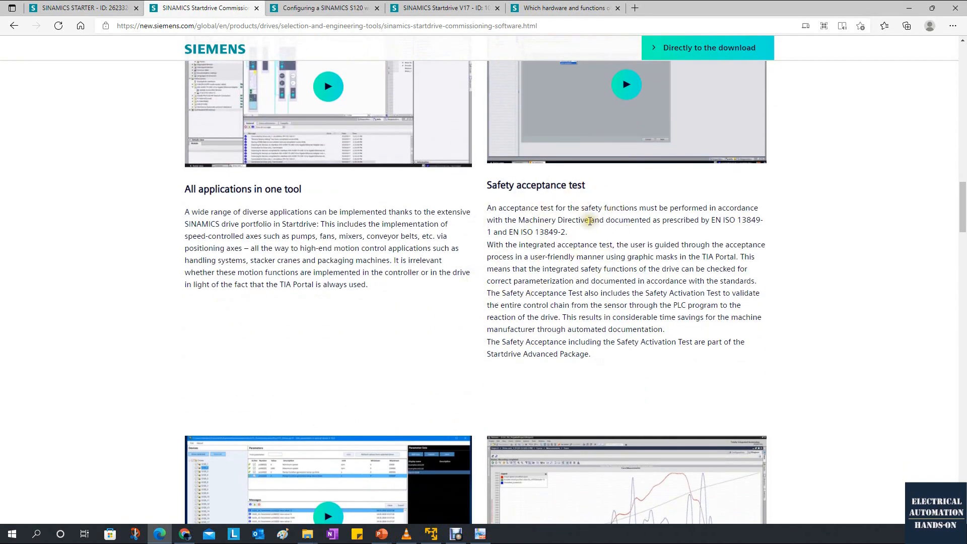
scroll(588, 218, down, 6)
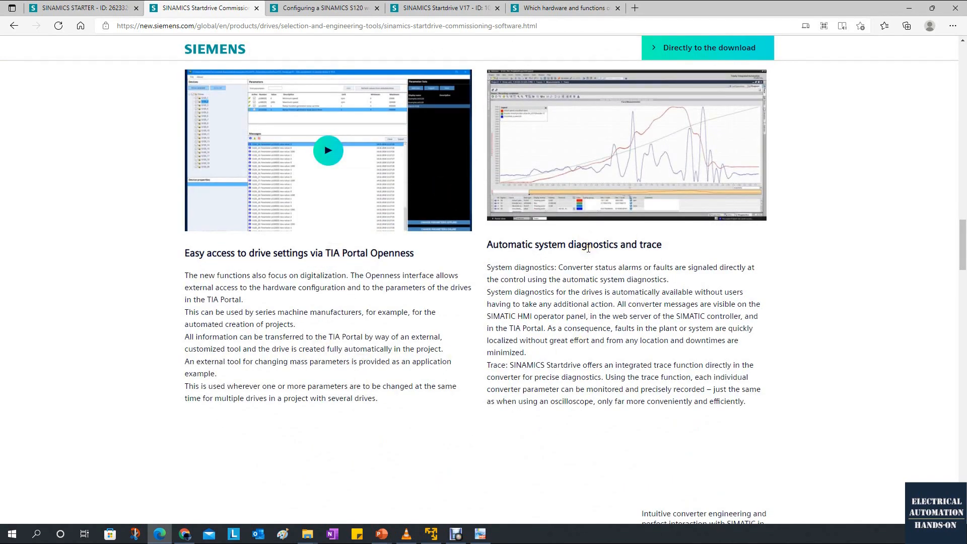
scroll(590, 250, down, 2)
scroll(706, 384, down, 2)
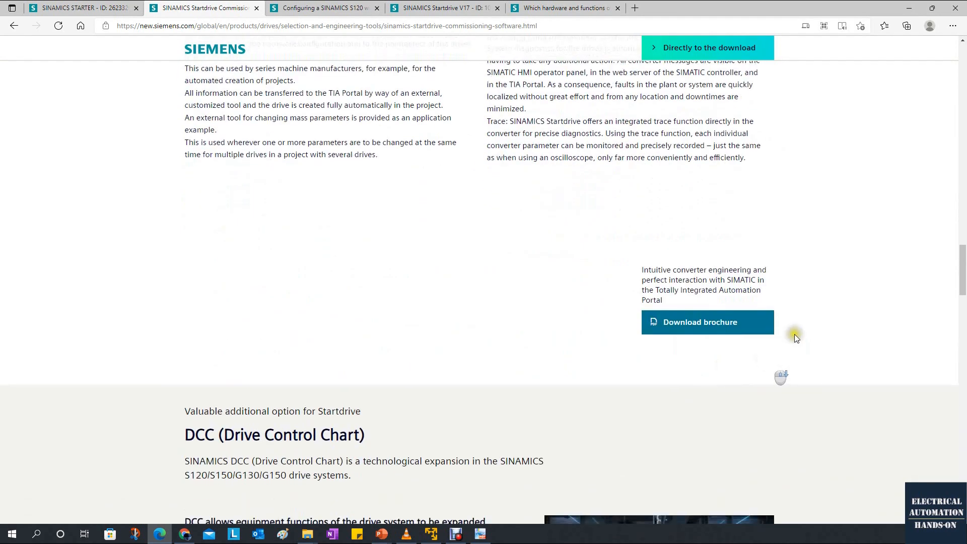
Step: Open the SINAMICS Startdrive brochure and examine its overview of TIA Portal features, functions and option packages
click(714, 331)
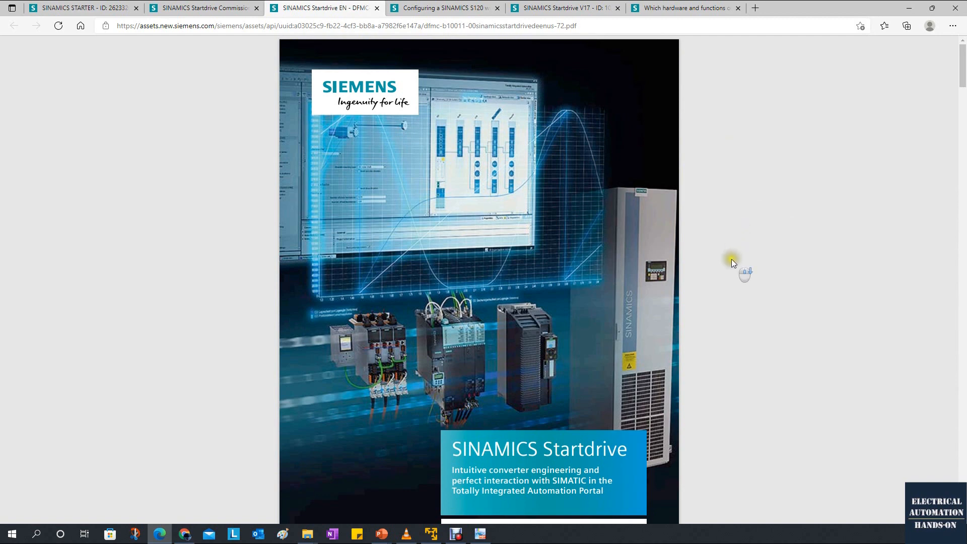
scroll(730, 261, down, 10)
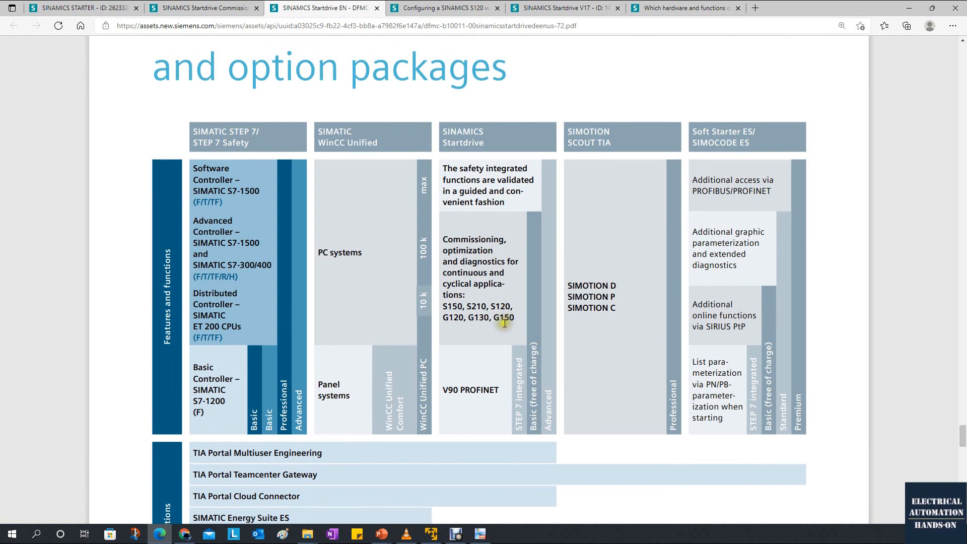
Step: Examine the FAQ on SINAMICS hardware supported by Startdrive V15 to V17 and the PDF overview of drives supported in V17
key(ctrl+9)
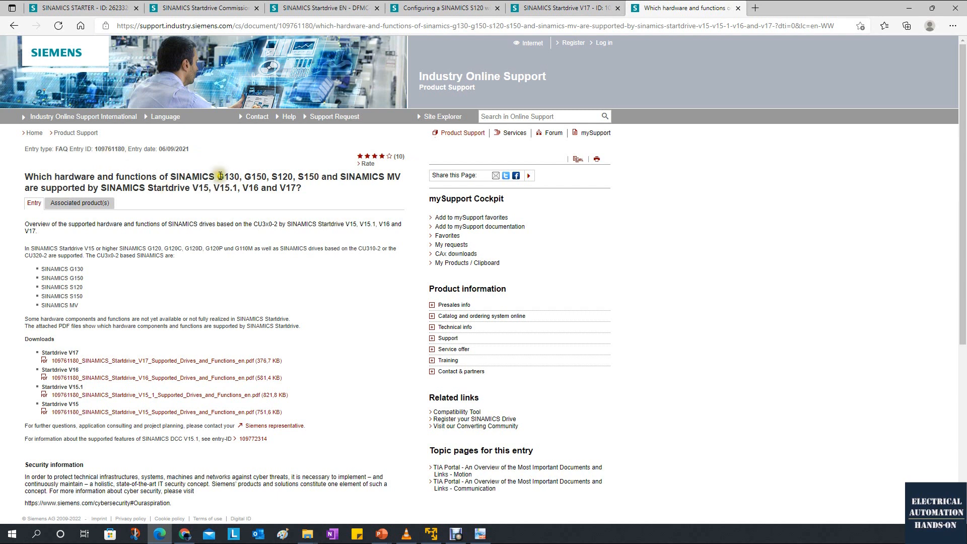
drag(170, 176, 347, 177)
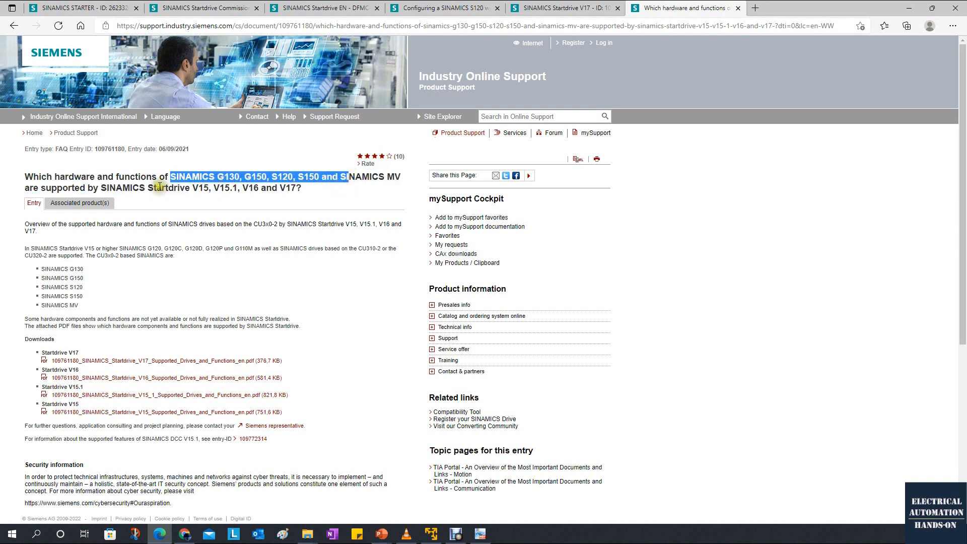
drag(101, 188, 185, 192)
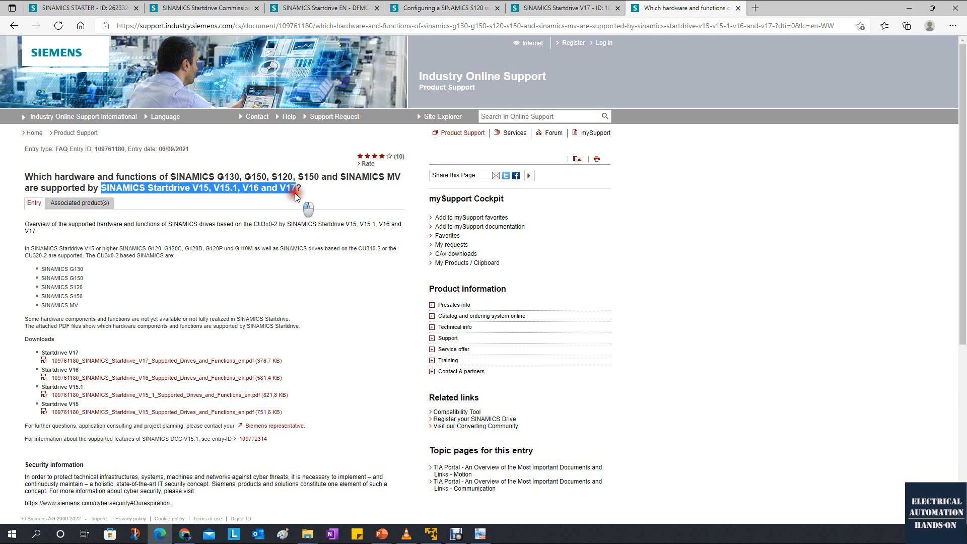
click(346, 189)
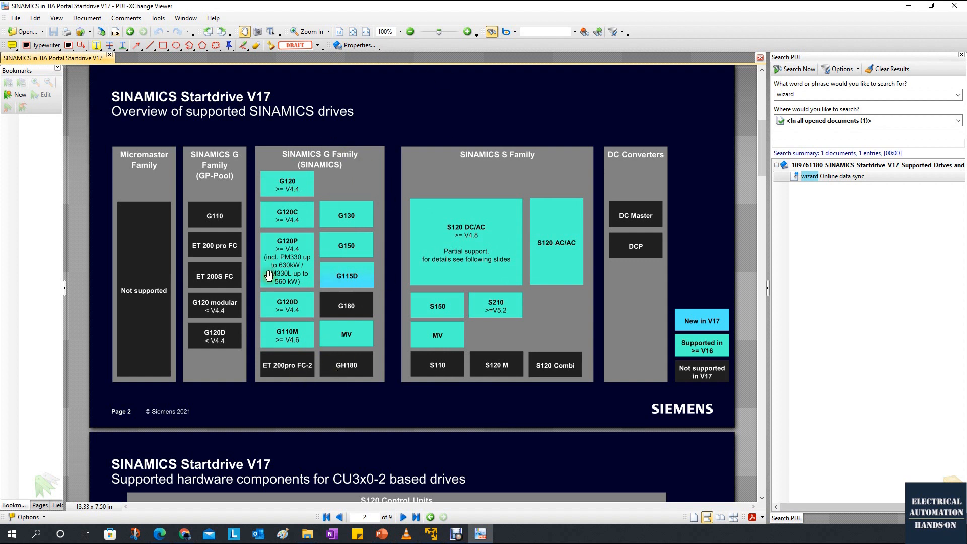
click(909, 5)
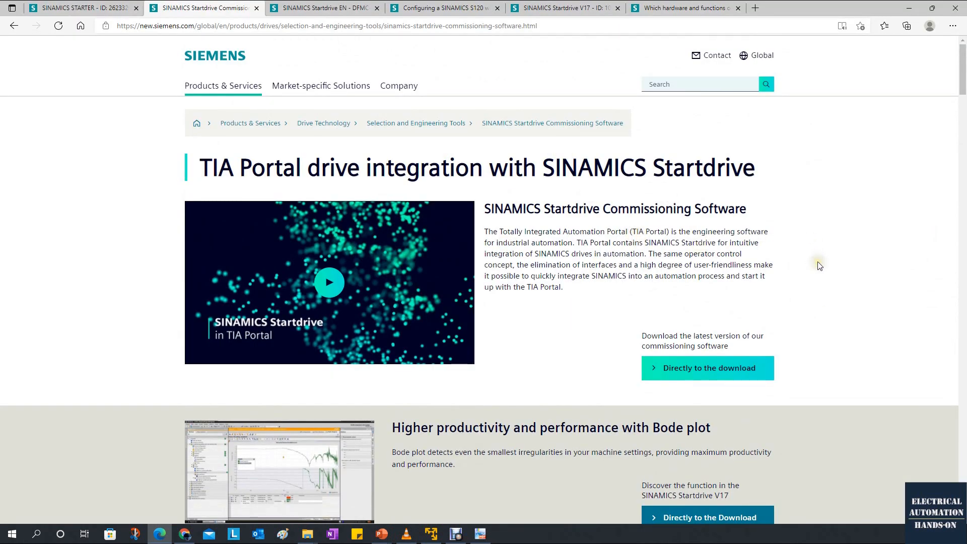
Step: Open the SINAMICS Startdrive V17 download page and examine the Basic and Advanced ordering options
click(713, 373)
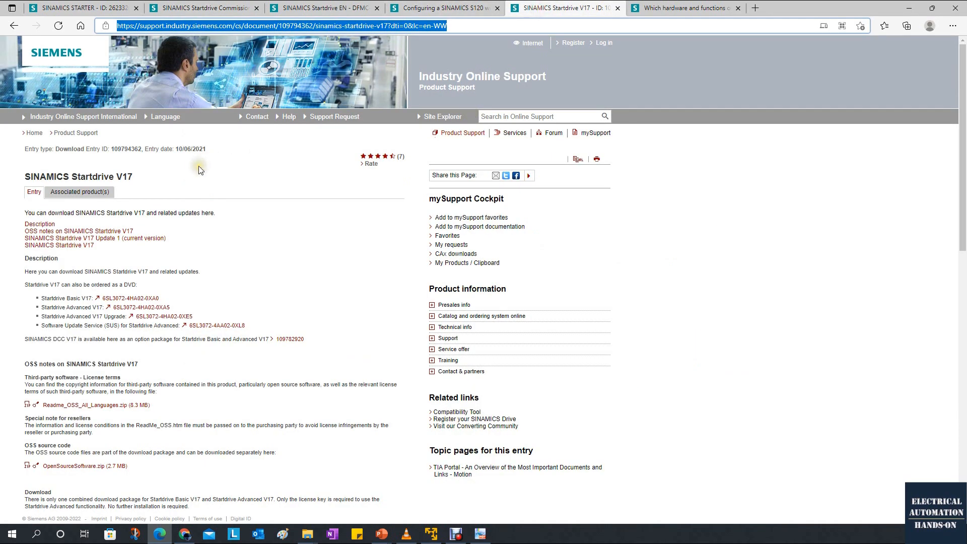
click(199, 169)
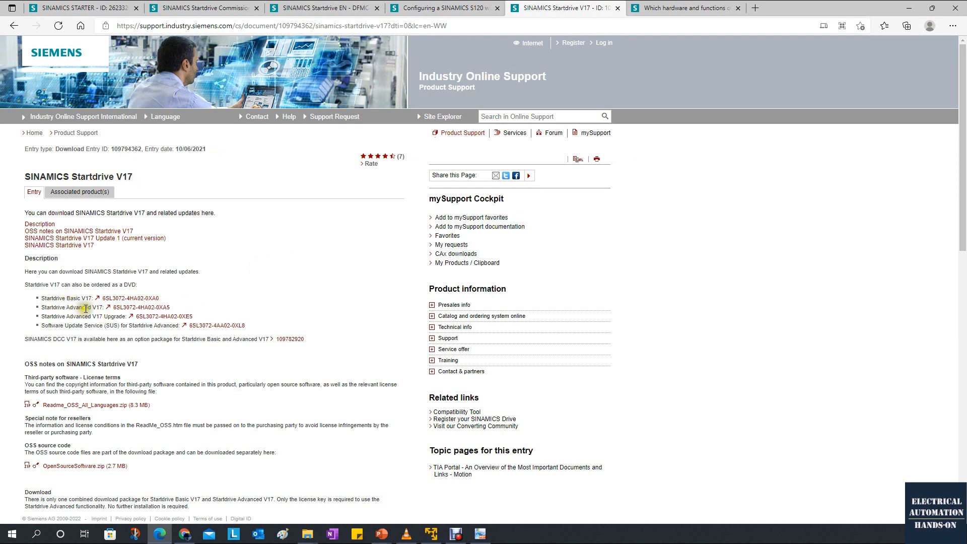
Step: Open the application example "Configuring a SINAMICS S120 with Startdrive" and read its title and description
click(439, 7)
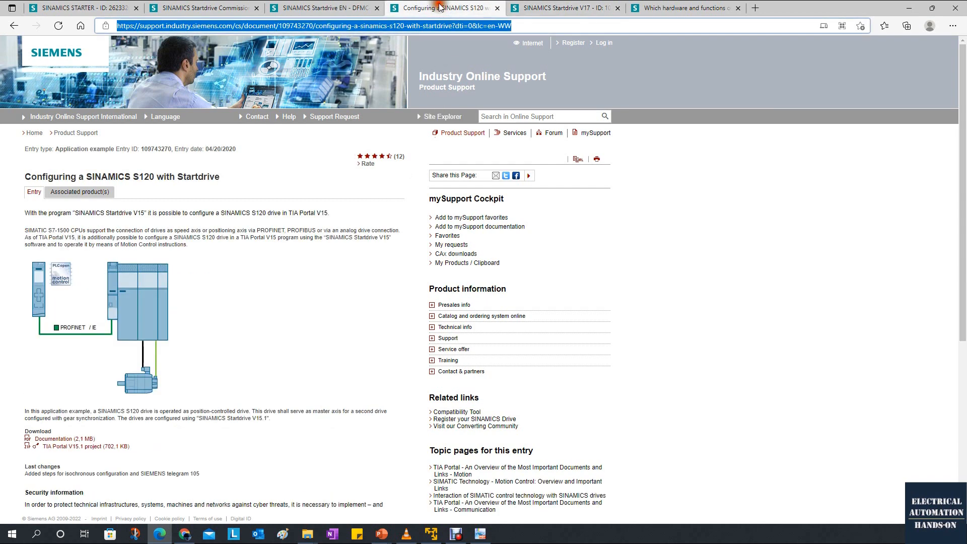
click(334, 288)
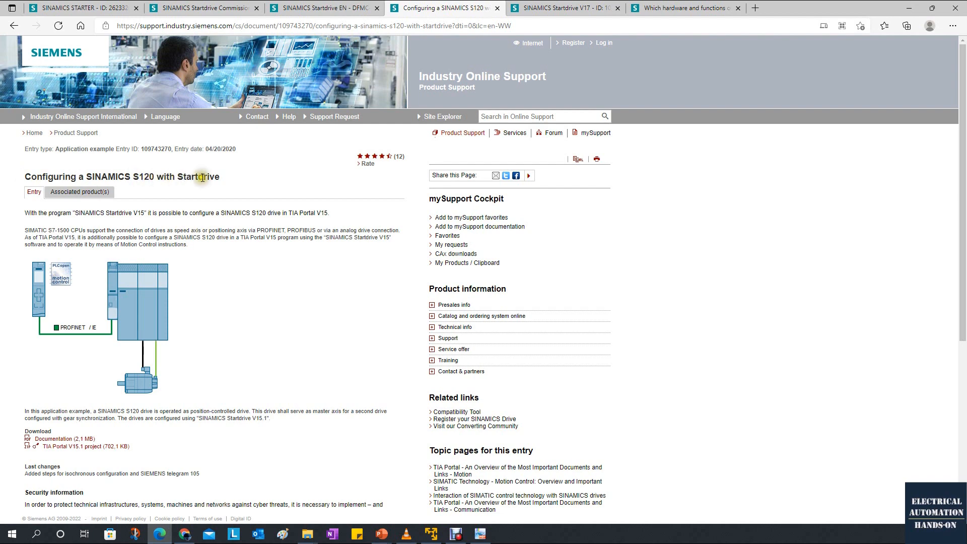
drag(222, 177, 33, 174)
click(161, 332)
scroll(160, 338, down, 2)
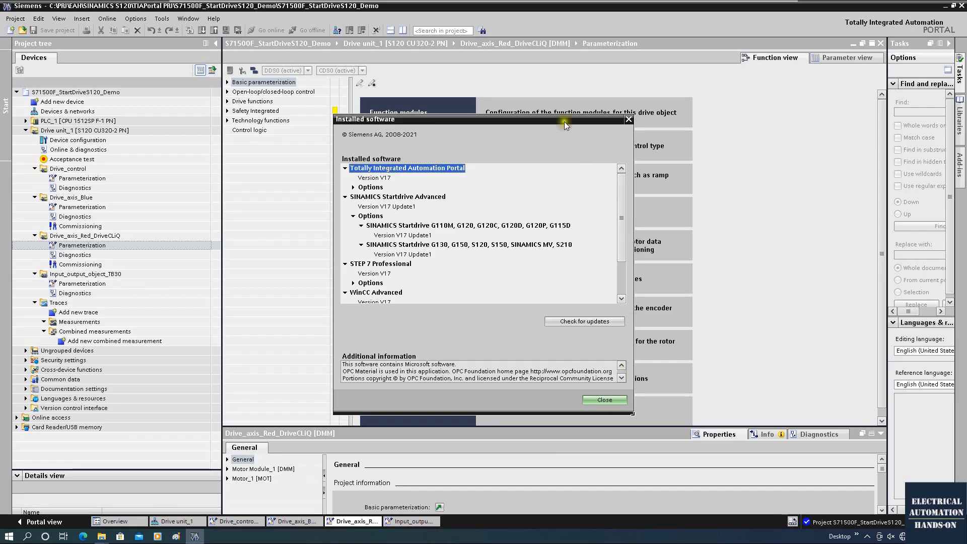
Step: Move the Installed software window aside in TIA Portal and check the SINAMICS Startdrive Advanced entry
drag(556, 123, 766, 216)
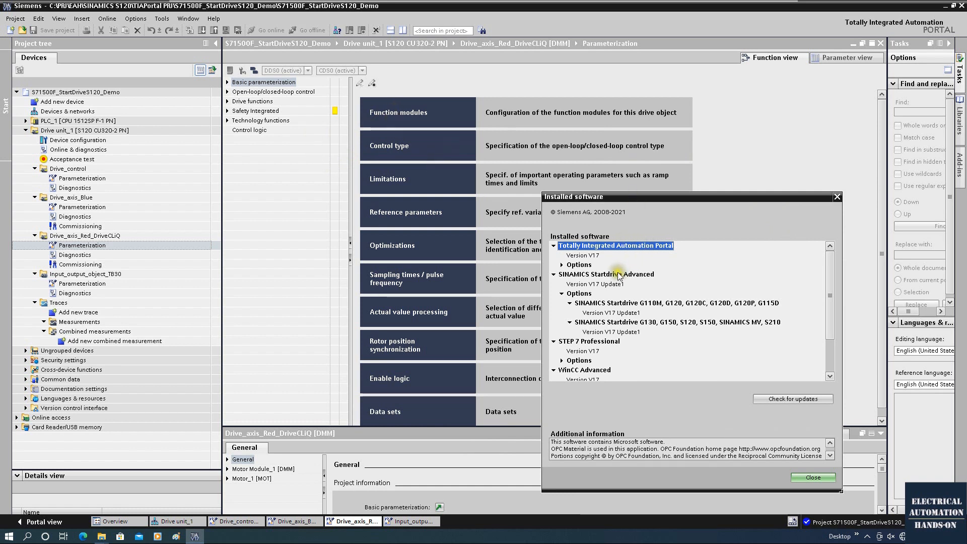
click(570, 276)
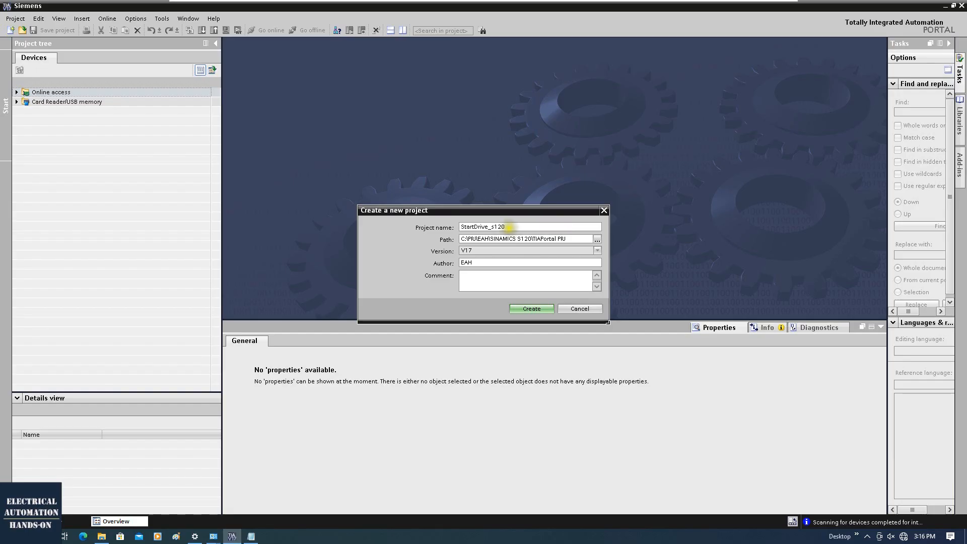
Step: Name the new TIA Portal project StartDrive_S120_Demo, keep version V17, and create it
key(BackSpace)
text(S)
click(525, 227)
text(_Demo)
click(486, 251)
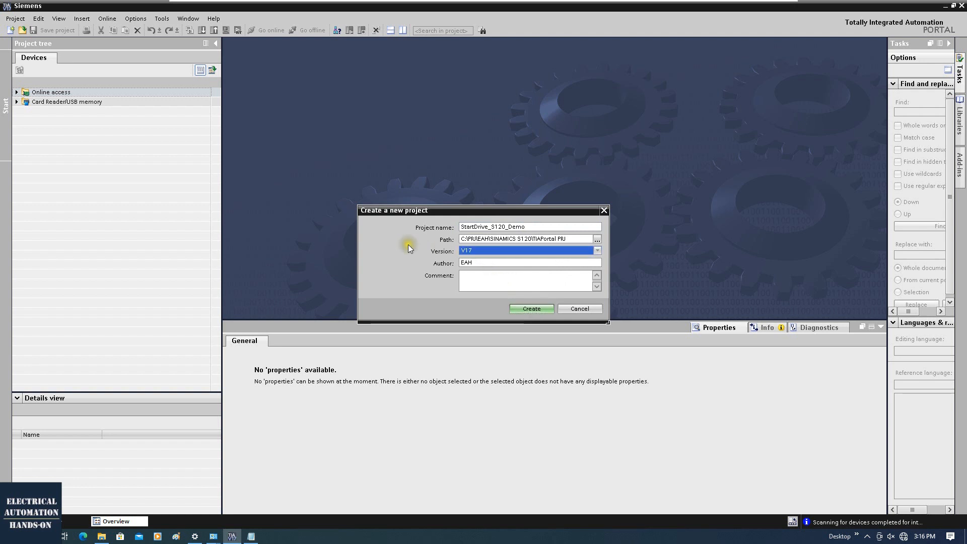
click(528, 309)
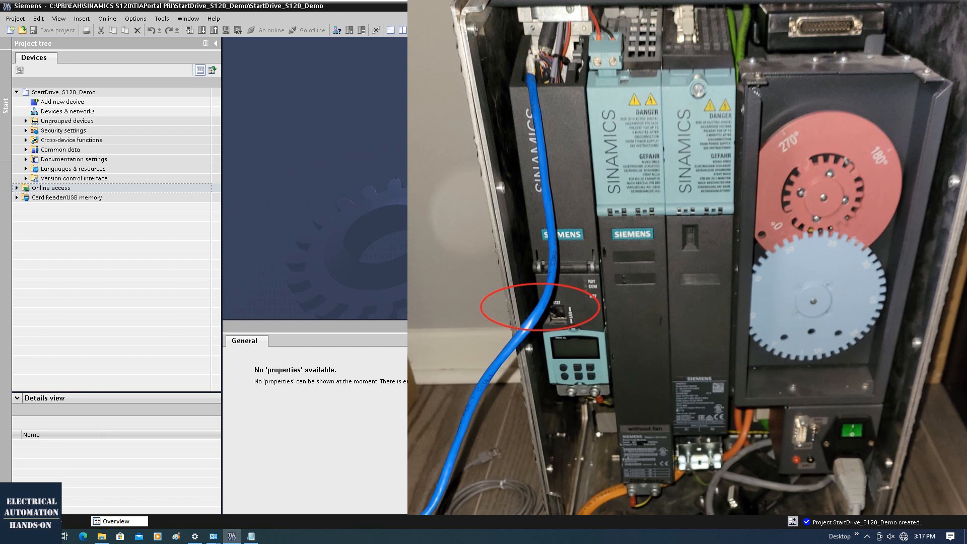
Step: Check the drive's IP address and subnet mask noted in Notepad, and minimize the note
click(251, 536)
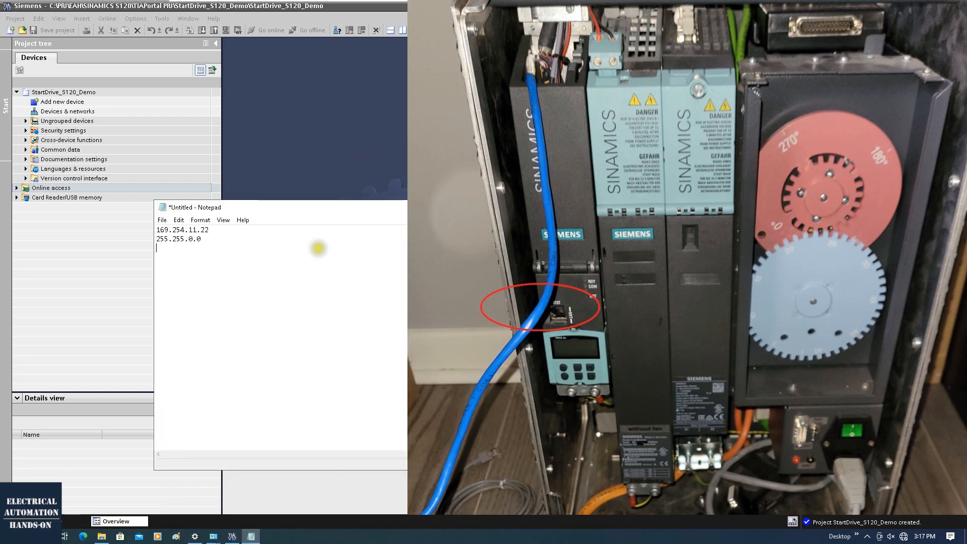
key(ctrl+a)
click(336, 333)
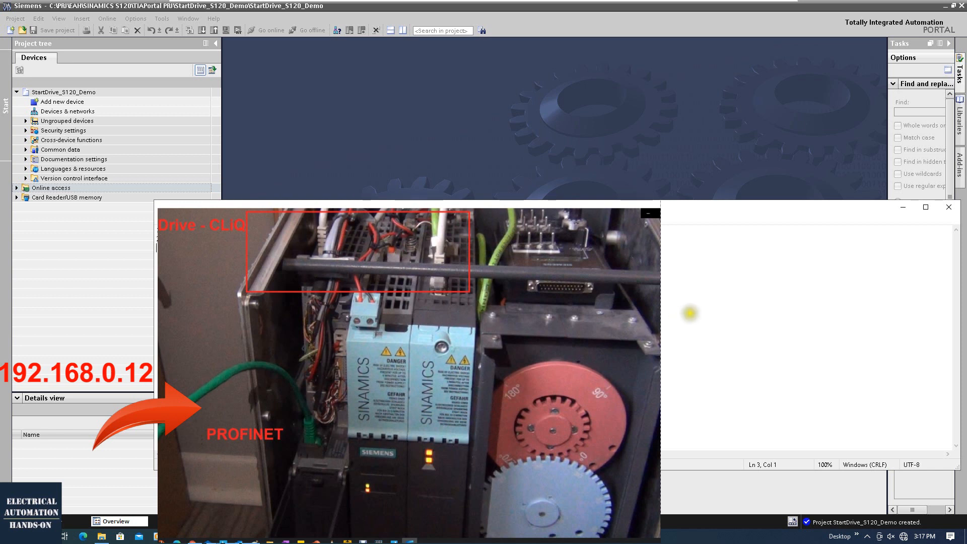
click(900, 211)
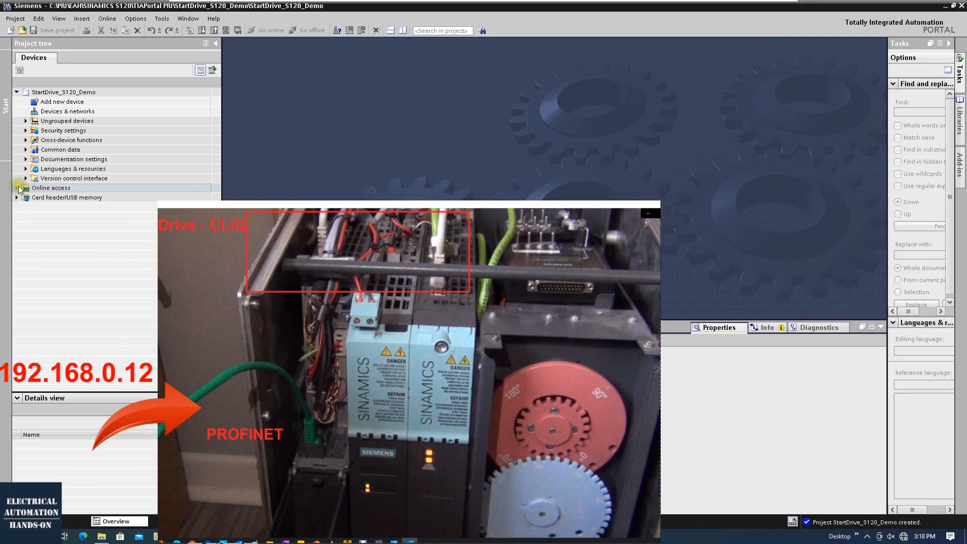
Step: Expand Online access in the project tree, and open the TCP/IPv4 properties of the Ethernet0 adapter in the Windows network settings
click(17, 187)
click(902, 537)
click(854, 509)
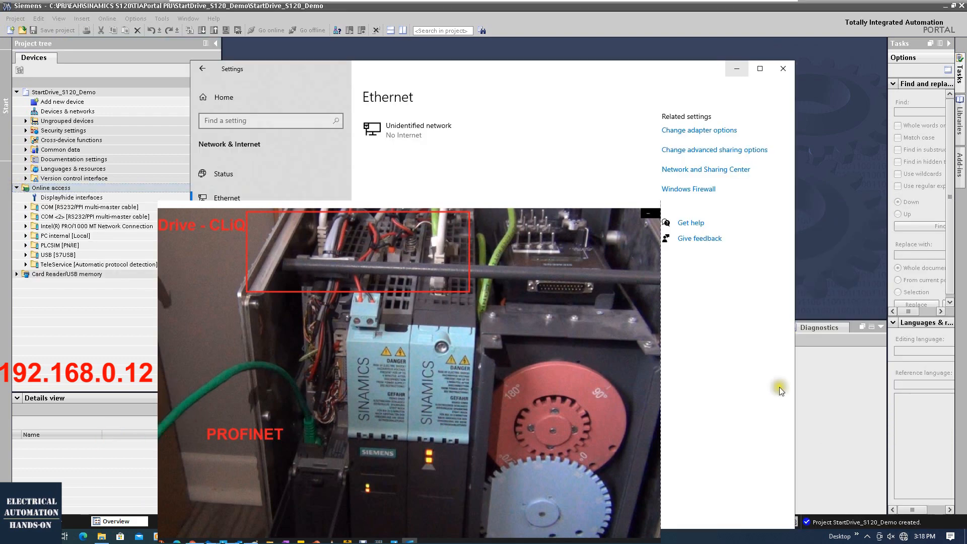
click(241, 198)
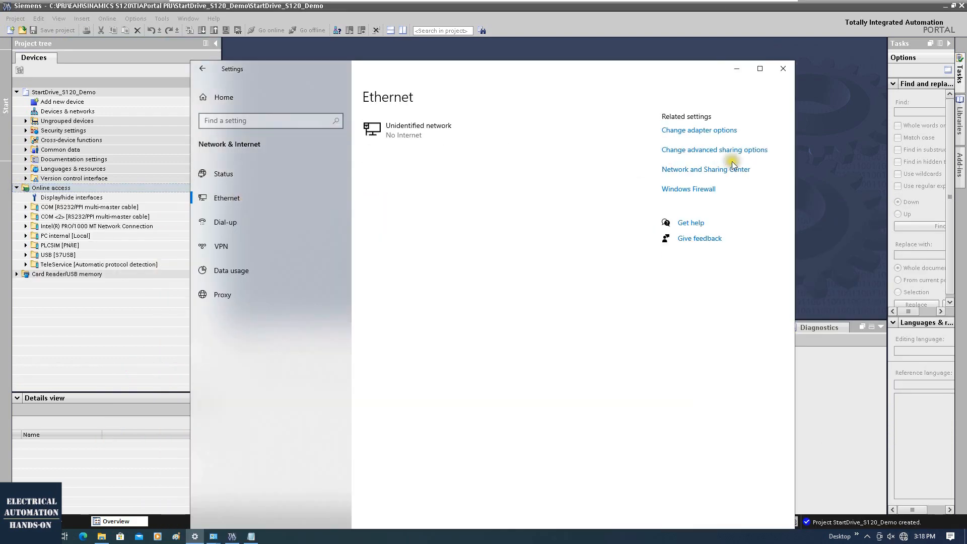
click(720, 130)
double_click(312, 263)
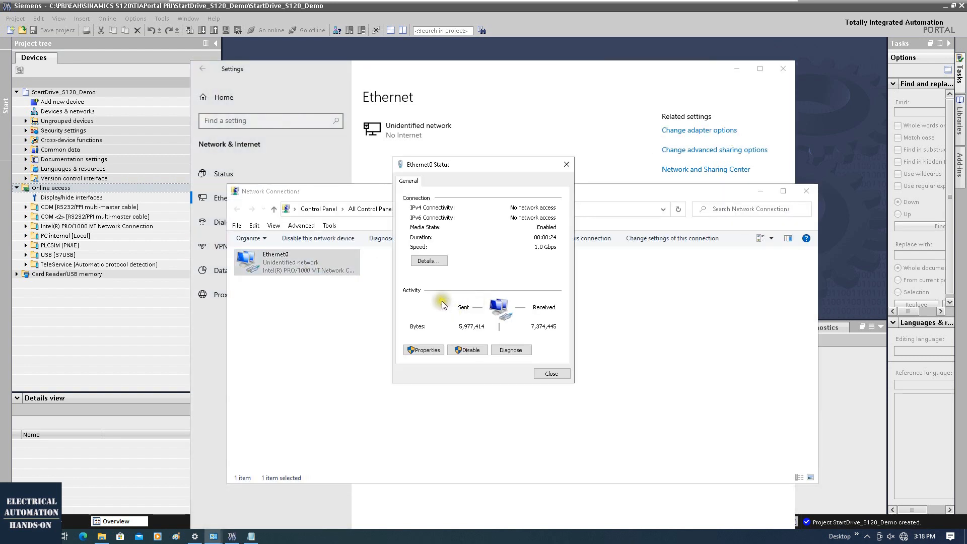
click(423, 350)
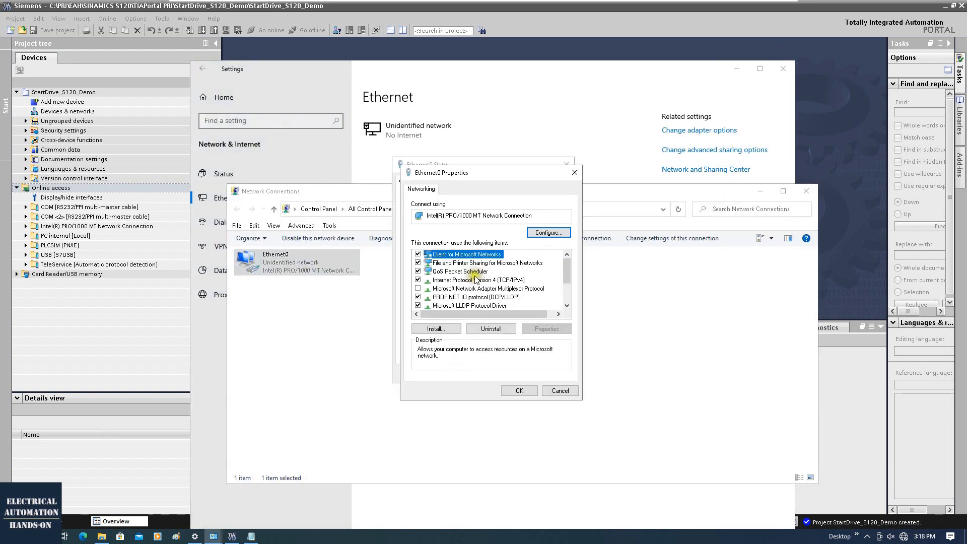
double_click(487, 280)
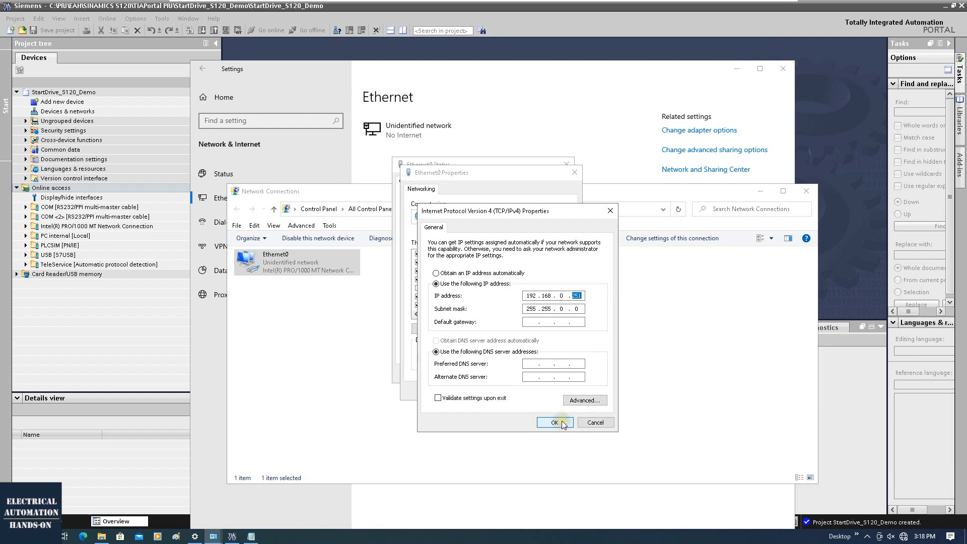
Step: Confirm the static IP address 192.168.0.251 with subnet mask 255.255.0.0 for Ethernet0 and close the adapter's properties
click(560, 295)
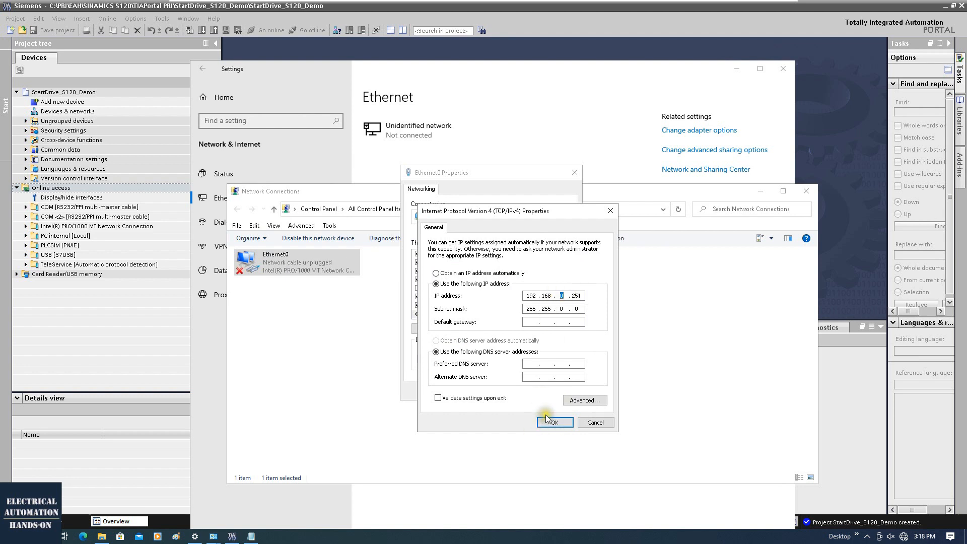
click(555, 423)
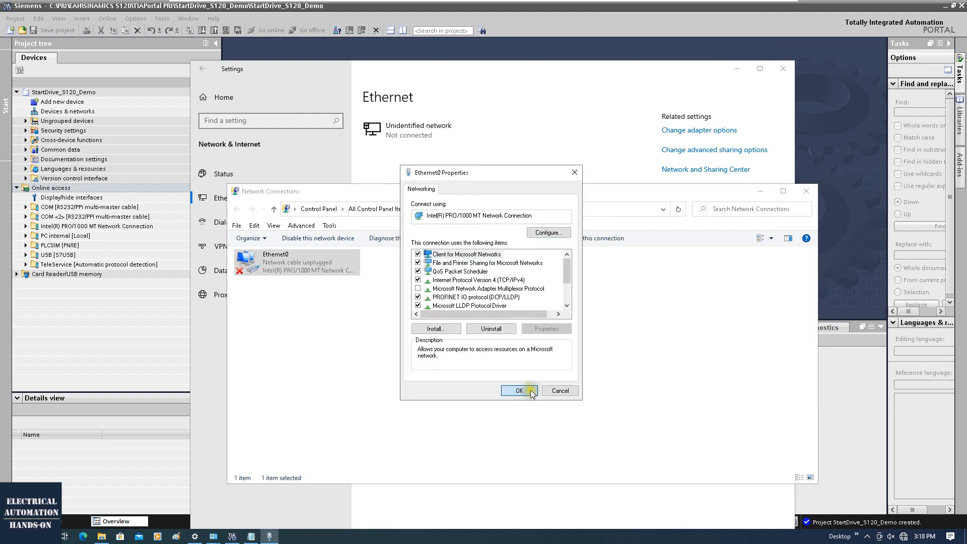
click(531, 390)
click(723, 263)
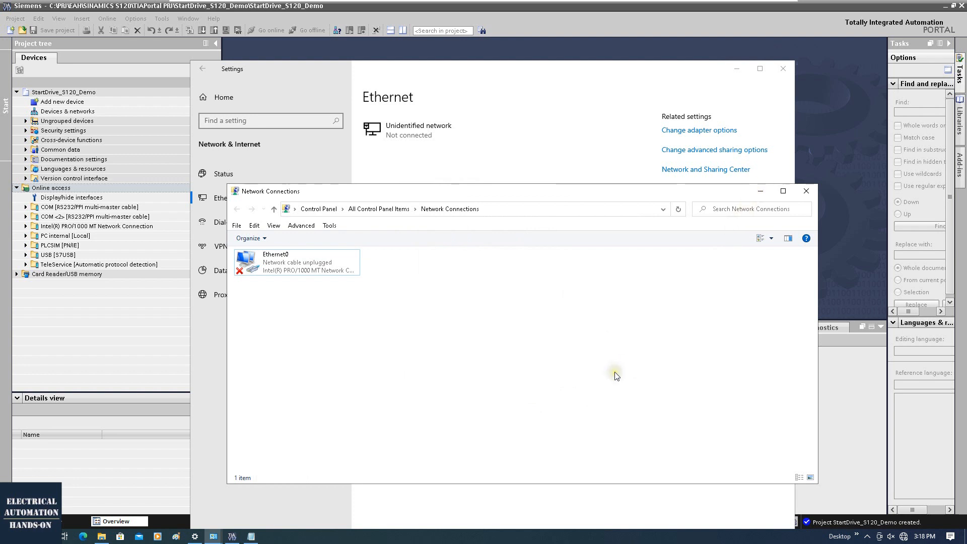
Step: Minimize the Network Connections window and update the accessible devices of the Intel(R) PRO/1000 MT Network Connection under Online access
click(760, 190)
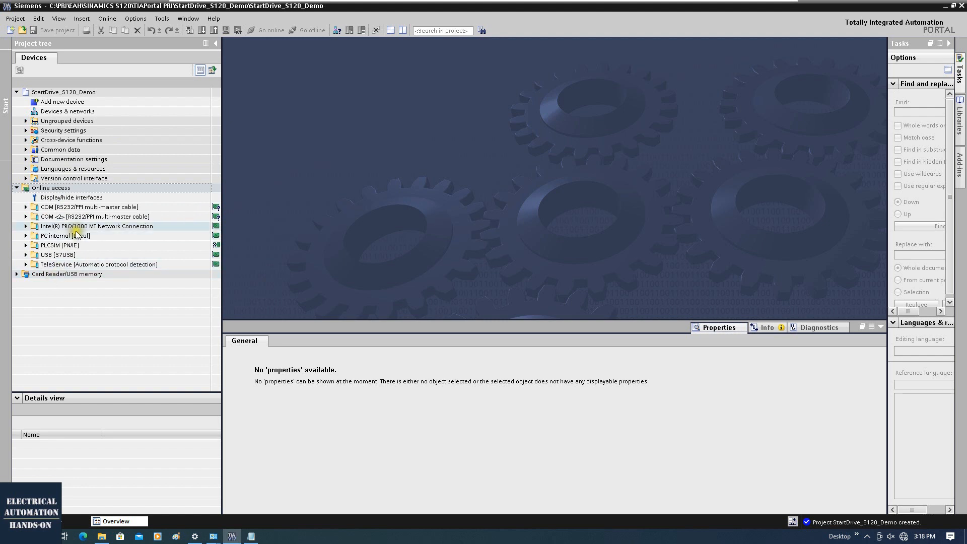
click(24, 228)
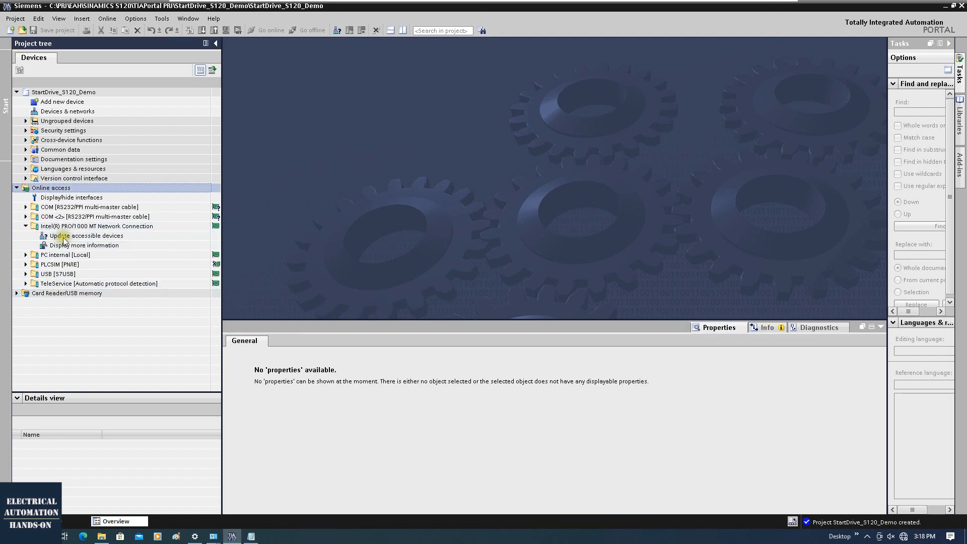
double_click(71, 236)
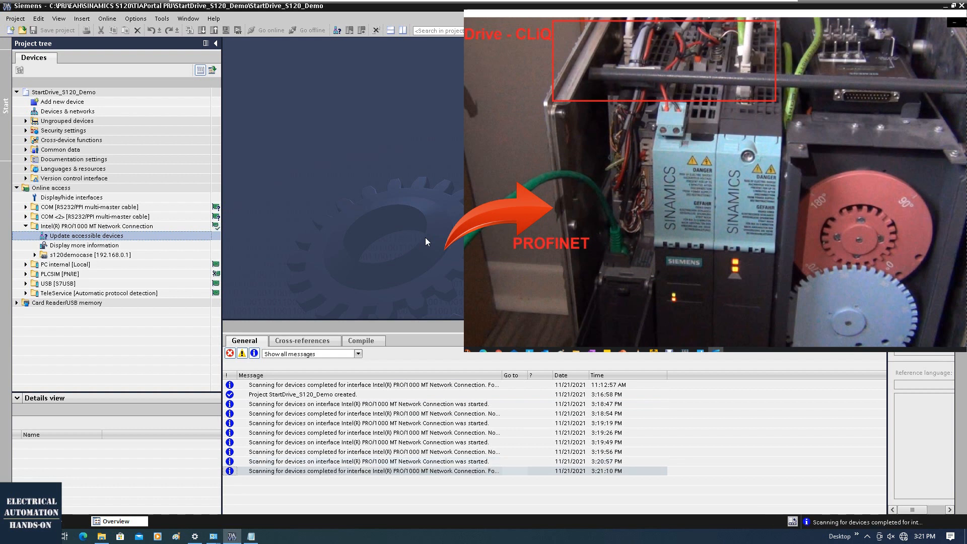
Step: Open Online & diagnostics for the accessible device s120democase and check the control unit's article number and firmware version
click(108, 257)
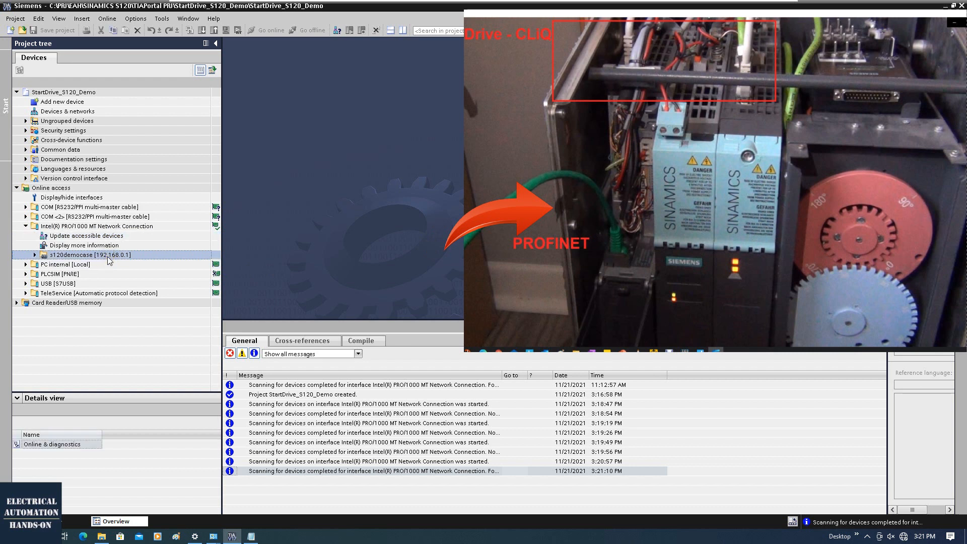
click(35, 256)
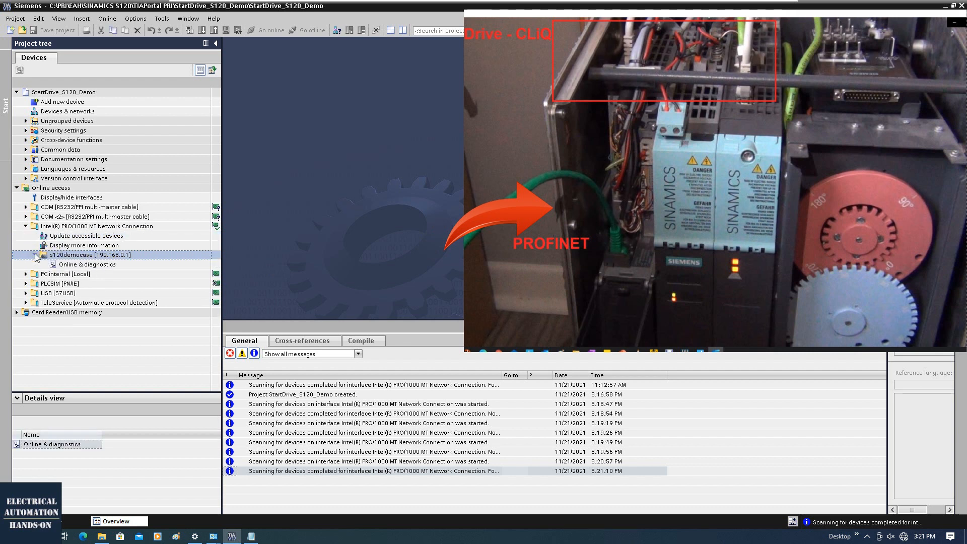
click(108, 264)
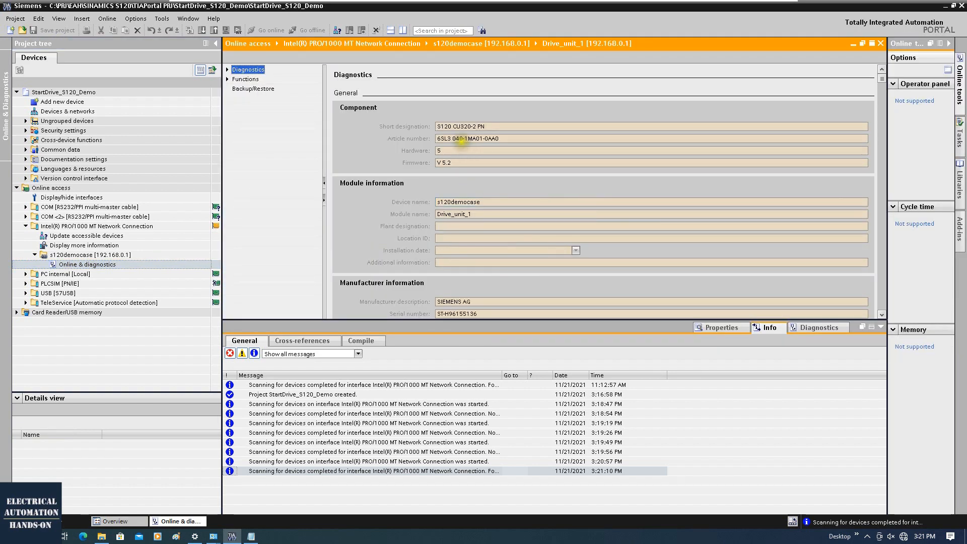
drag(461, 143, 406, 148)
click(493, 138)
drag(457, 162, 374, 172)
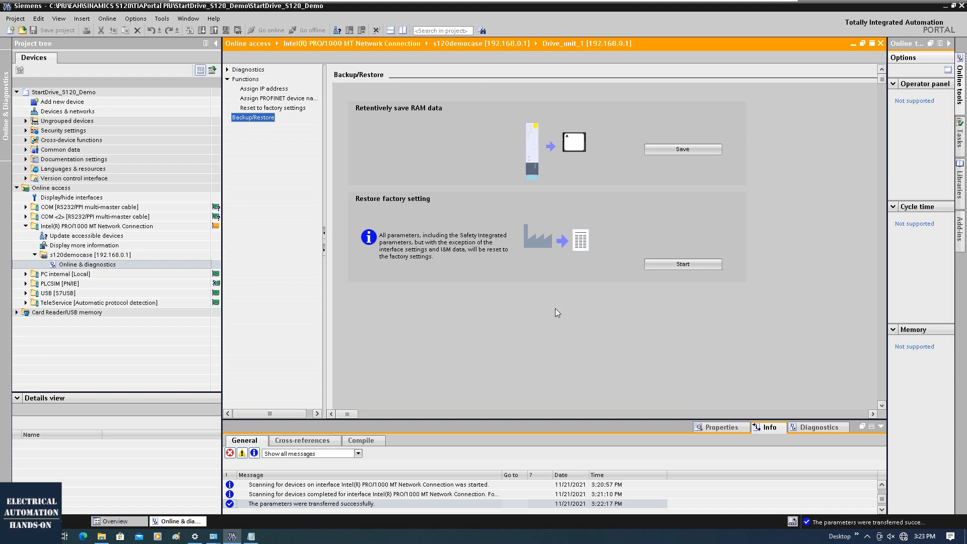
Step: Start restoring the factory settings of the s120democase drive unit
click(697, 266)
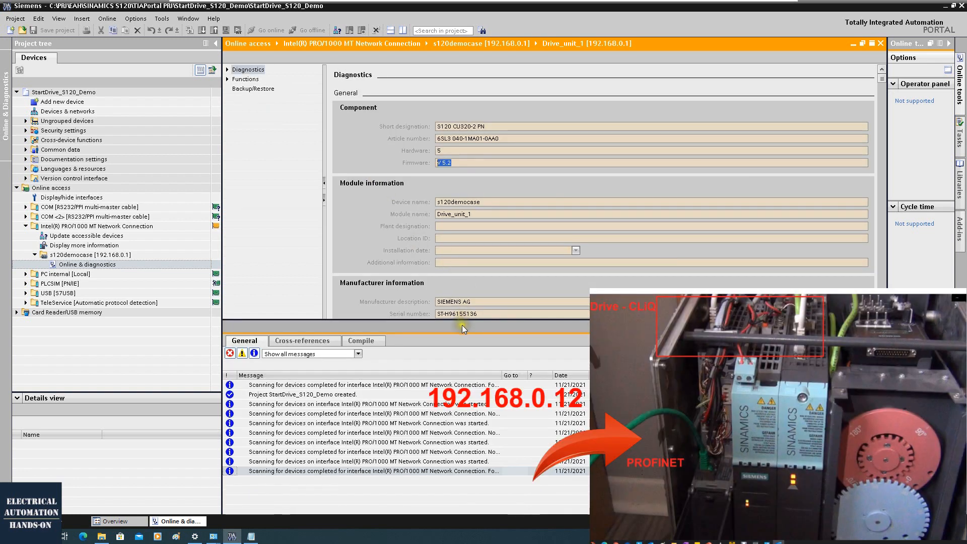
Step: Assign IP address 192.168.0.12 with subnet mask 255.255.255.0 to the drive, and open its Backup/Restore functions
drag(460, 322, 460, 419)
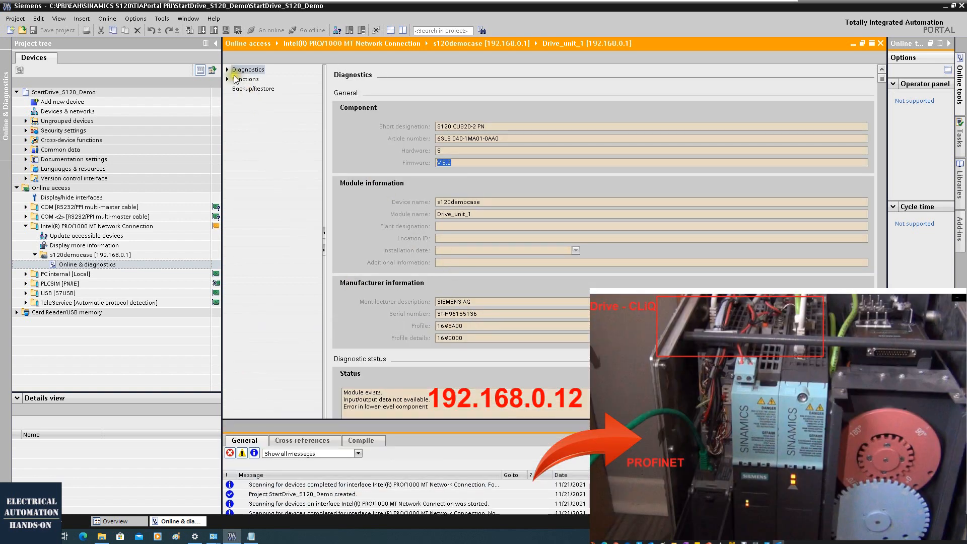
click(227, 79)
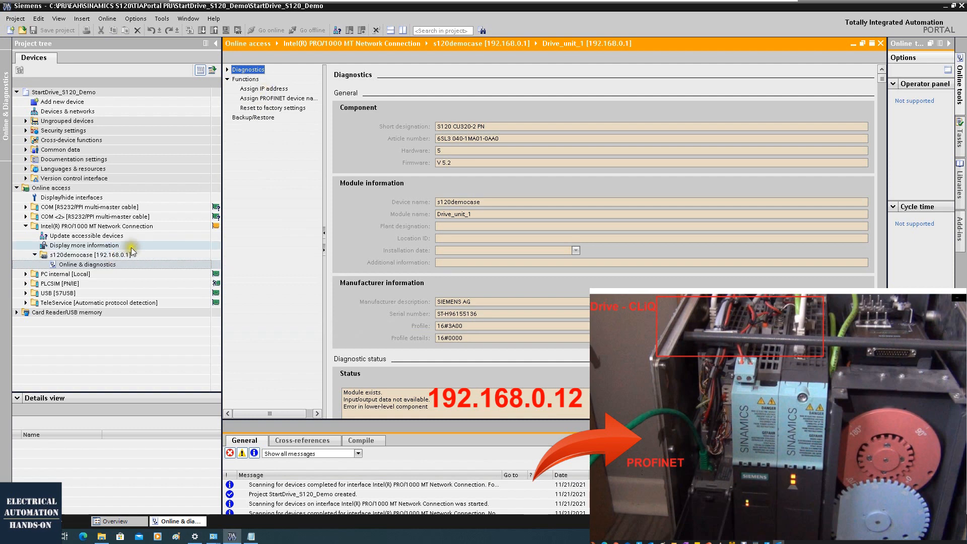
click(269, 89)
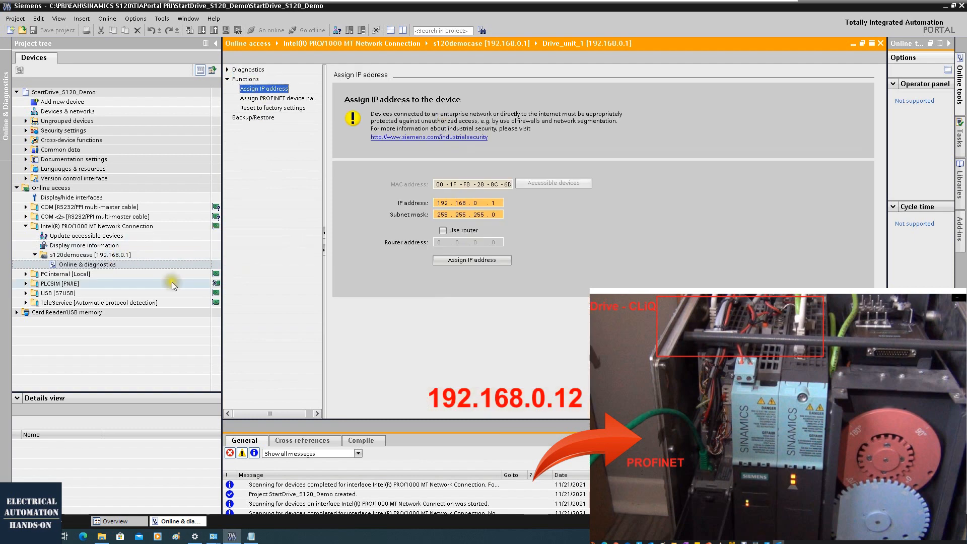
click(494, 204)
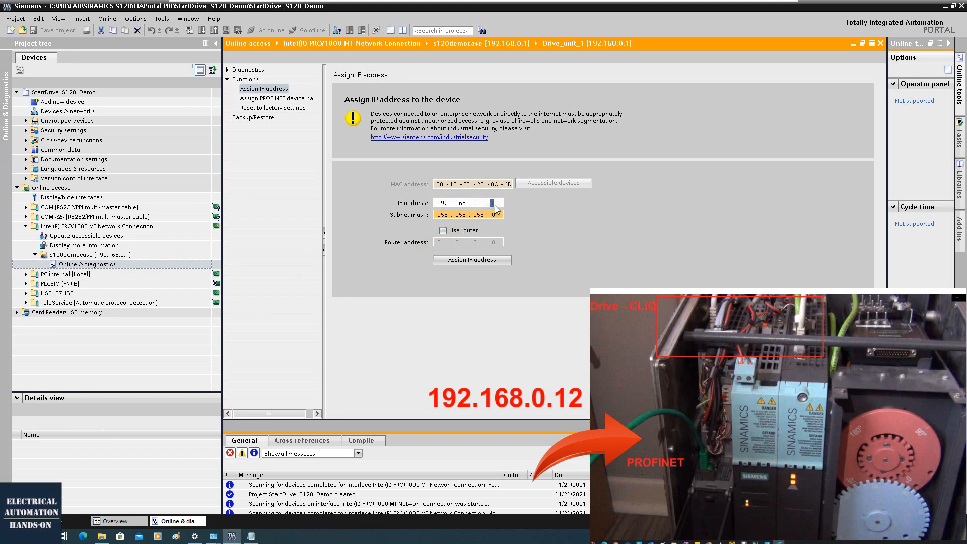
text(12)
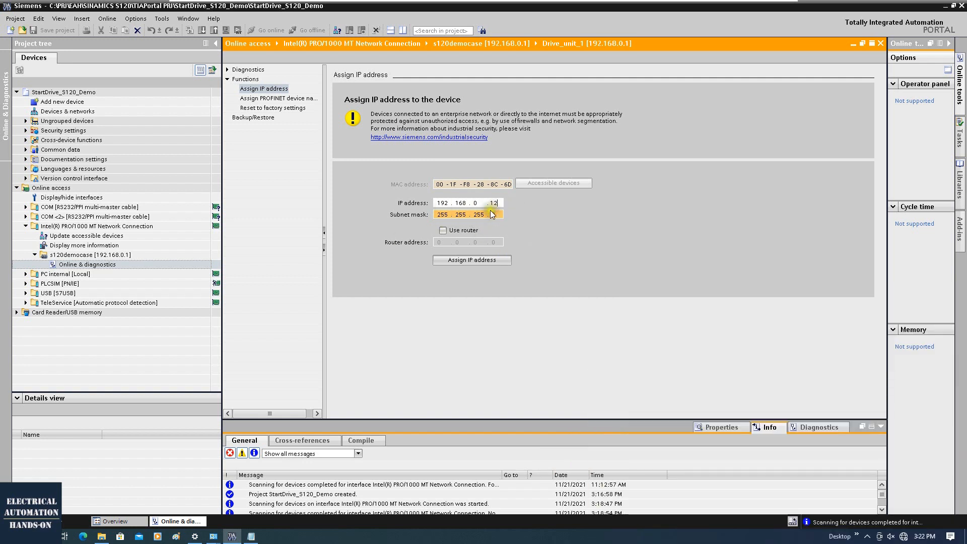
click(494, 215)
text(0)
click(448, 261)
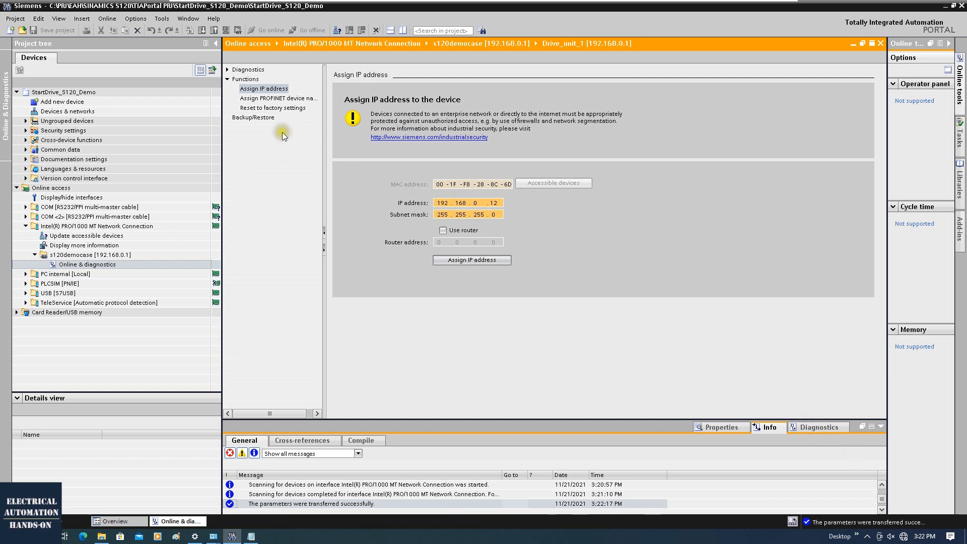
click(254, 120)
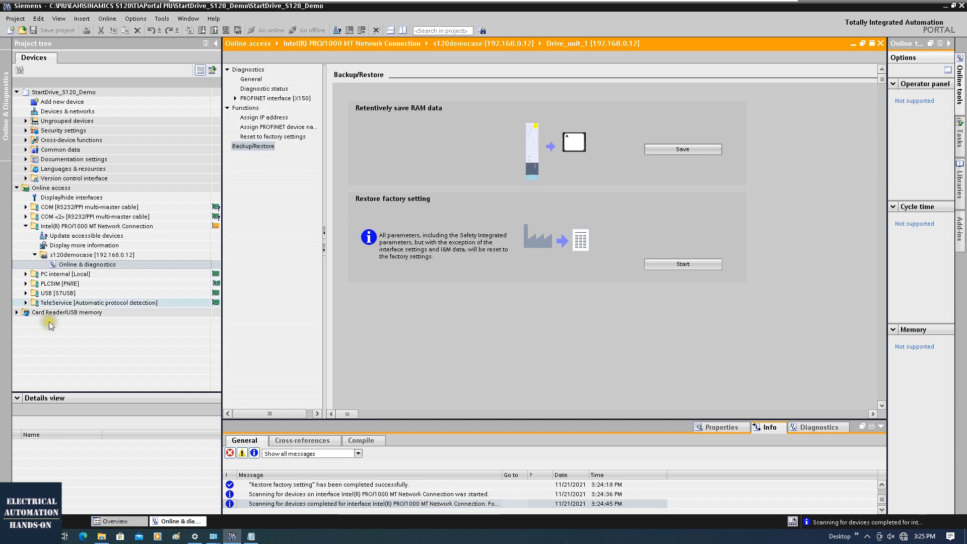
Step: Add a SINAMICS S120 CU320-2 PN control unit with version 5.2 to the project as a new device
click(65, 361)
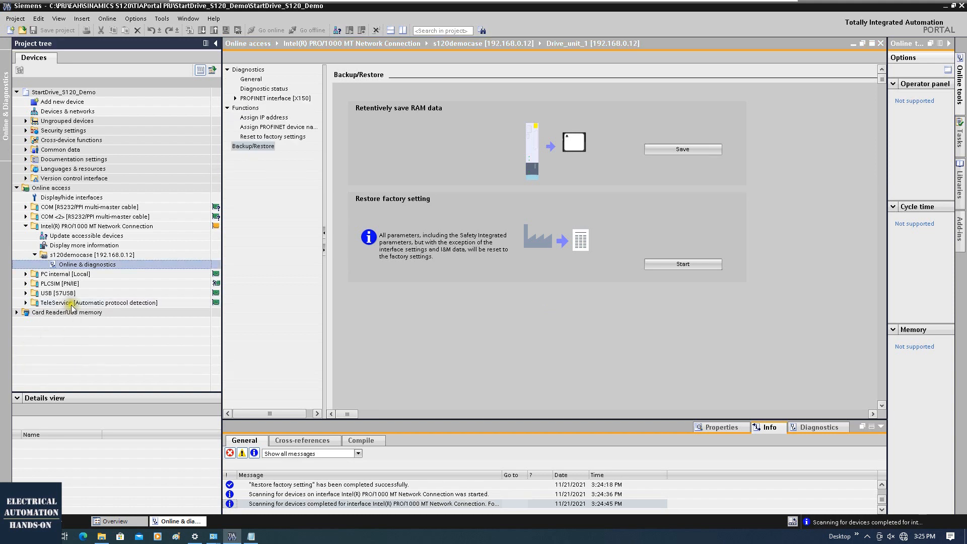
click(51, 102)
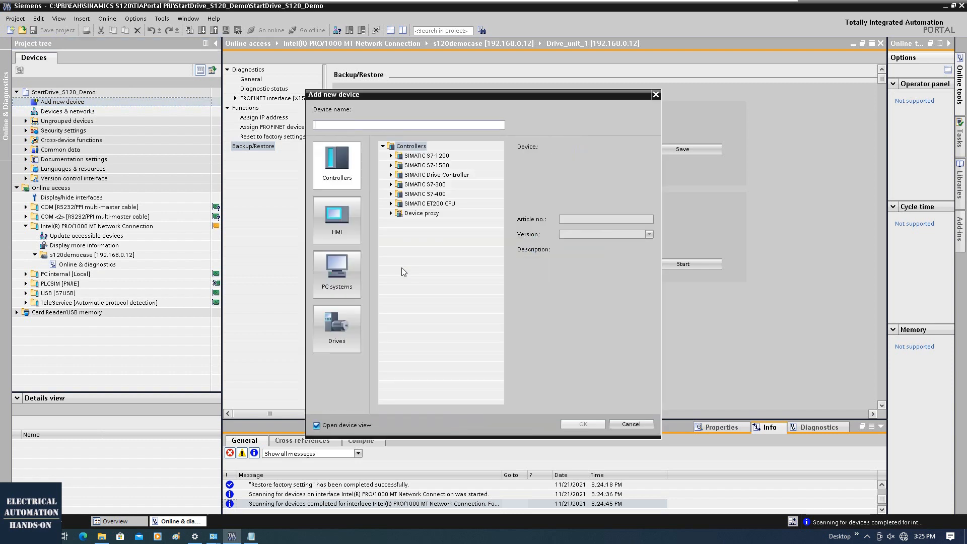
click(340, 330)
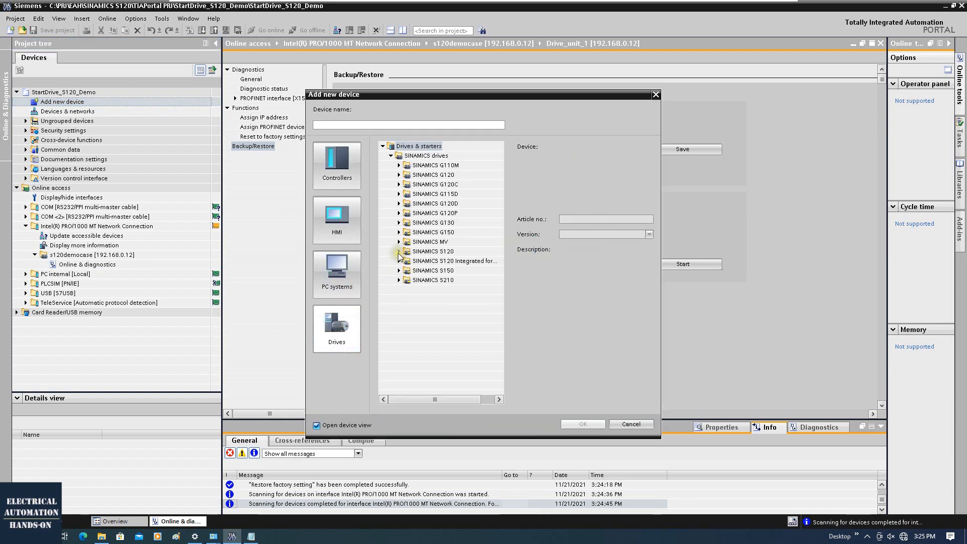
click(399, 251)
click(422, 271)
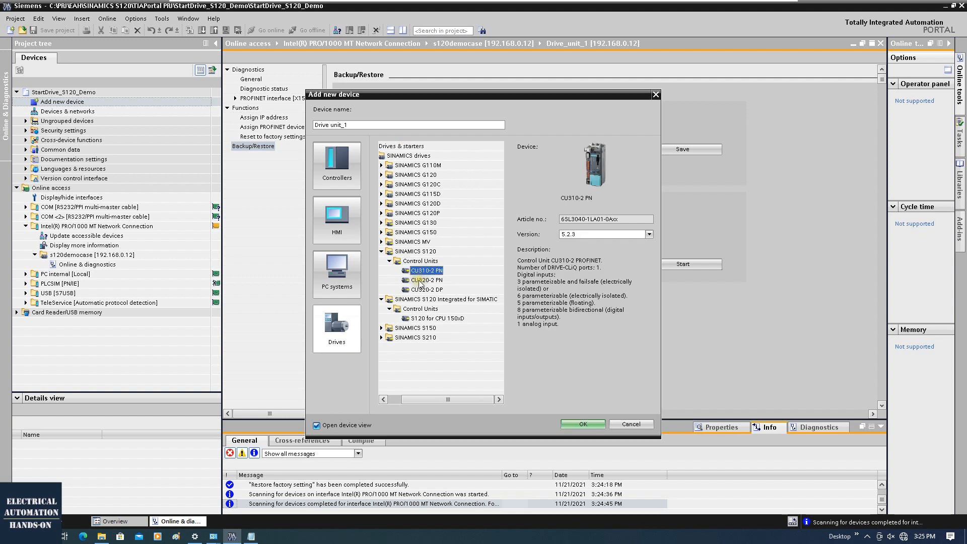
click(423, 280)
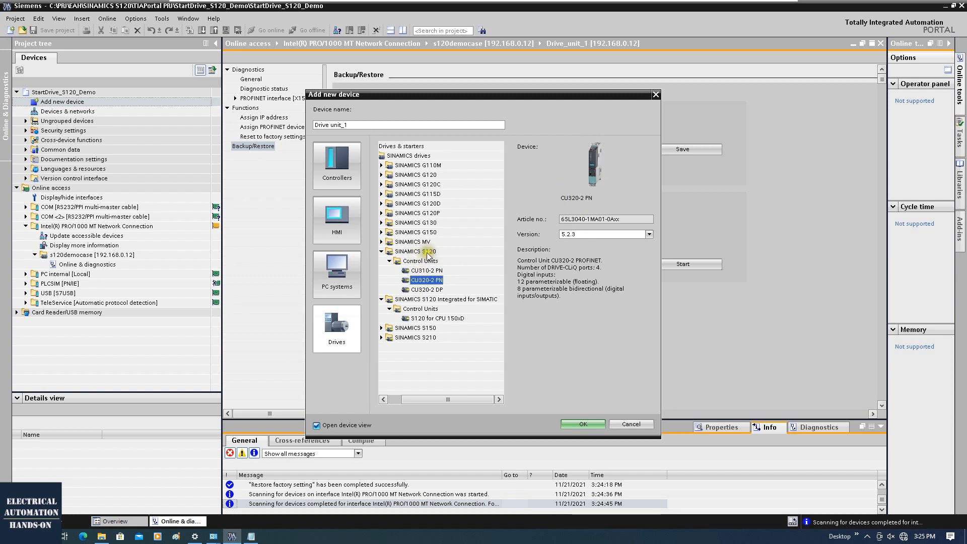
click(423, 281)
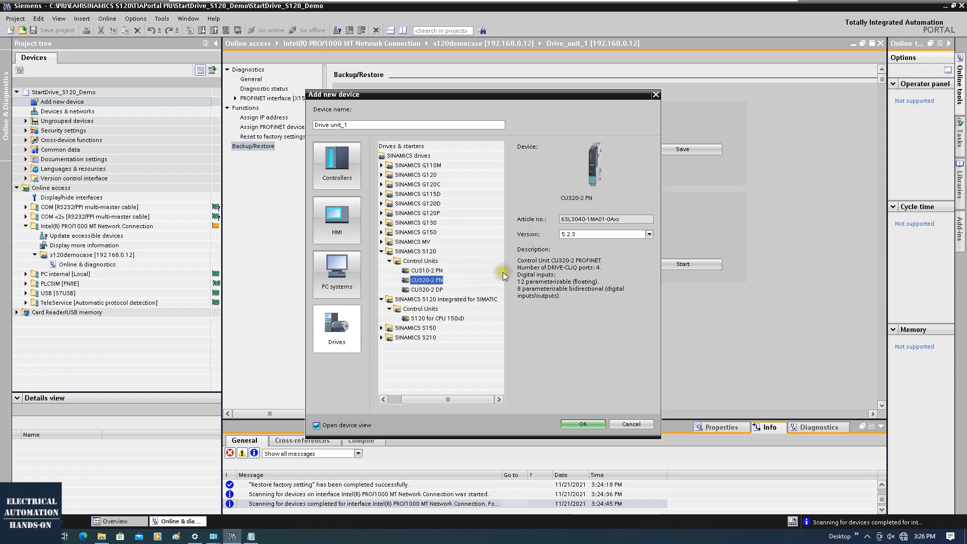
click(580, 234)
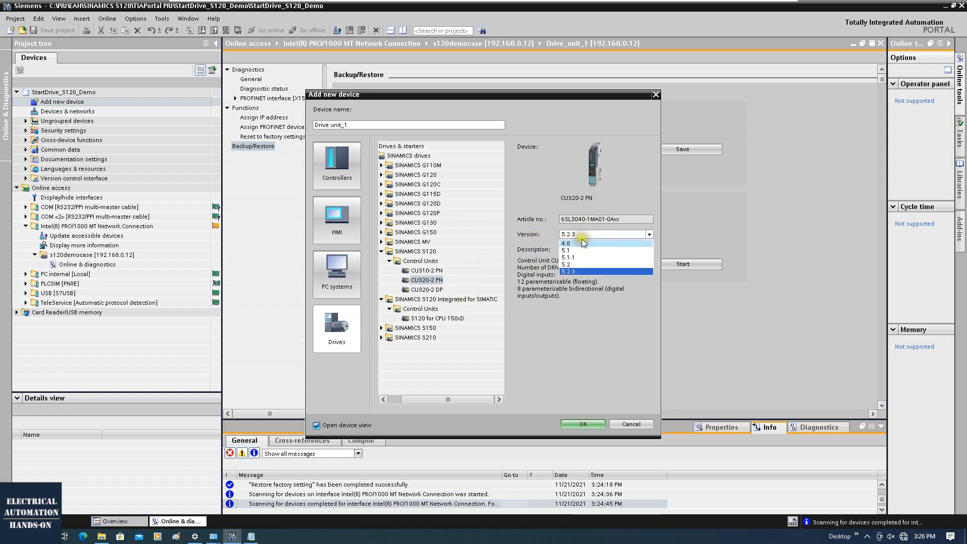
click(602, 265)
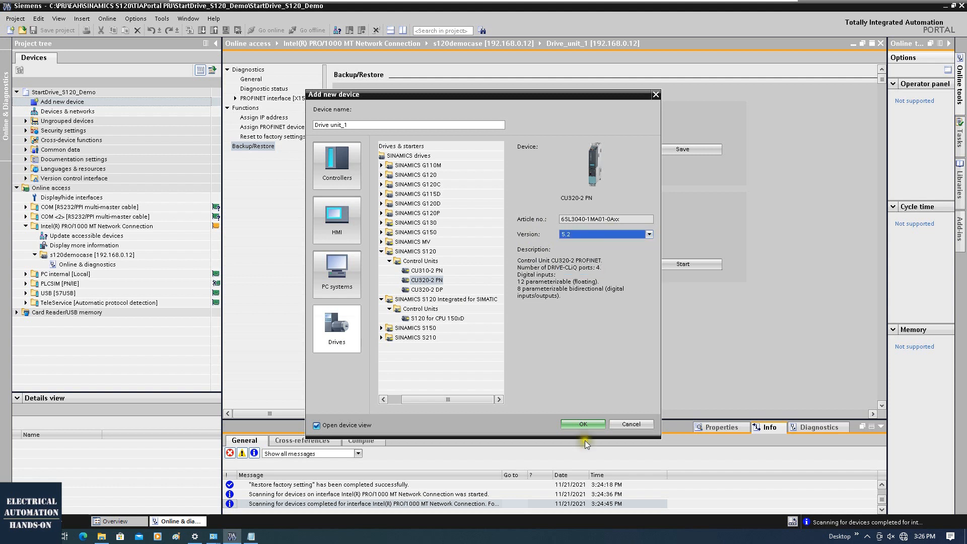
click(583, 424)
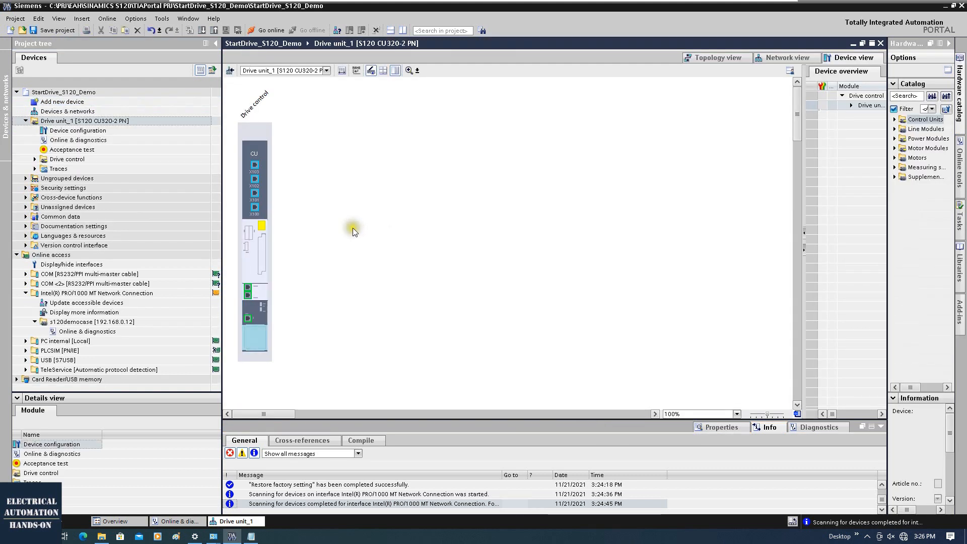
Step: Expand the Drive control and Traces folders of Drive unit_1 and start the detection of its device configuration
click(35, 159)
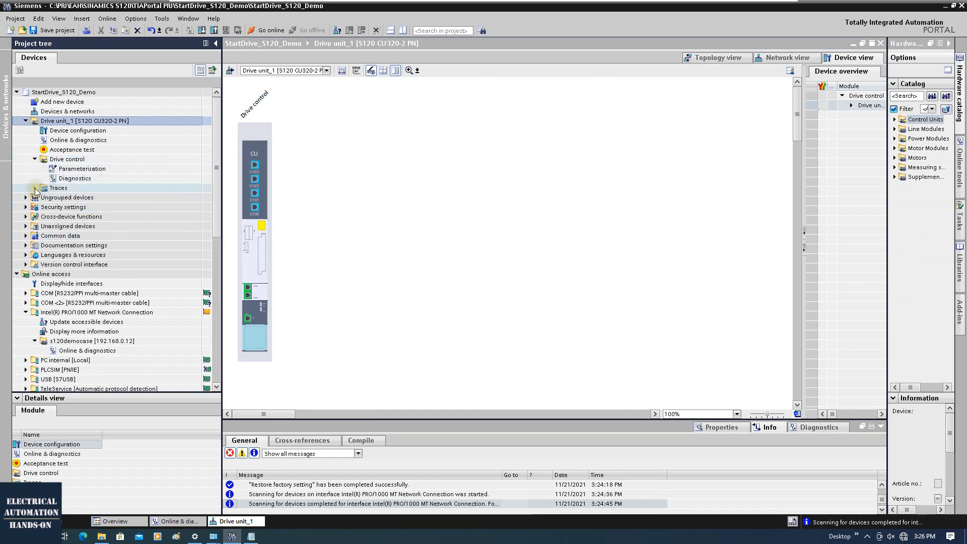
click(35, 188)
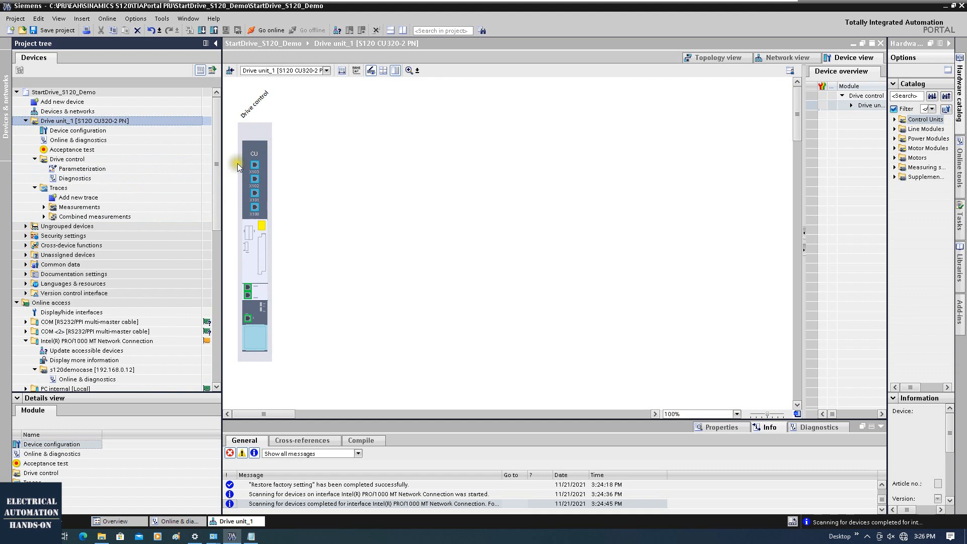
right_click(106, 124)
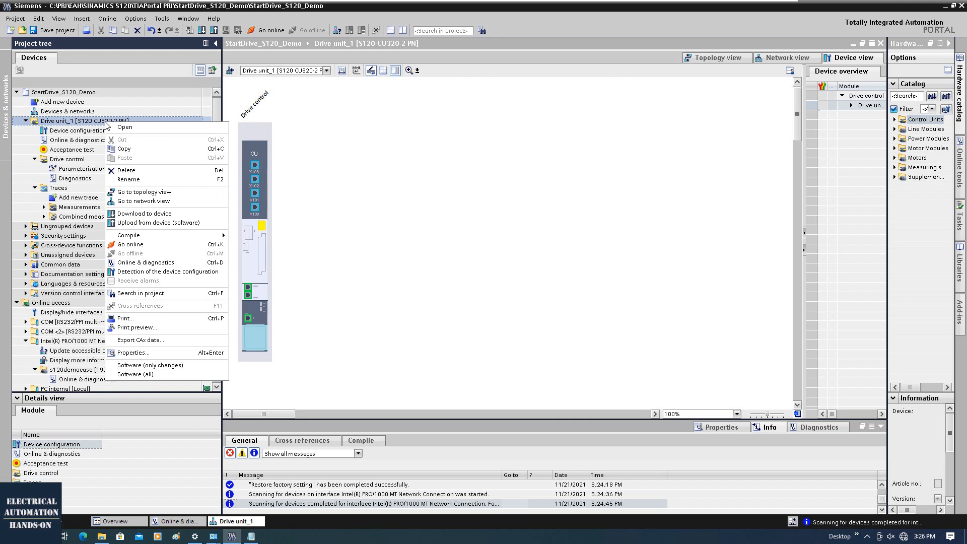
click(164, 273)
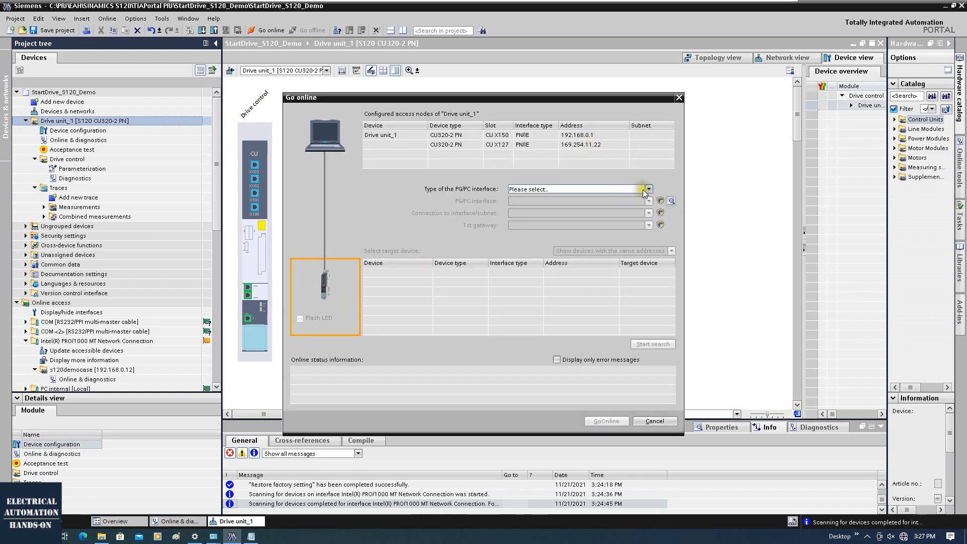
Step: Try to find the drive over PN/IE with the Intel(R) PRO/1000 MT Network Connection, directly at slot 'CU X150', and cancel going online
click(646, 190)
click(537, 200)
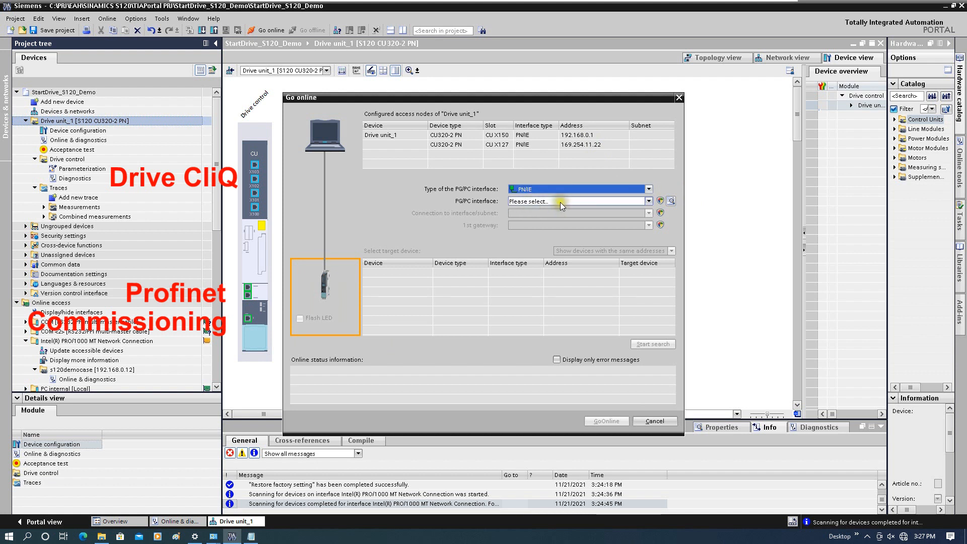
click(561, 201)
click(546, 220)
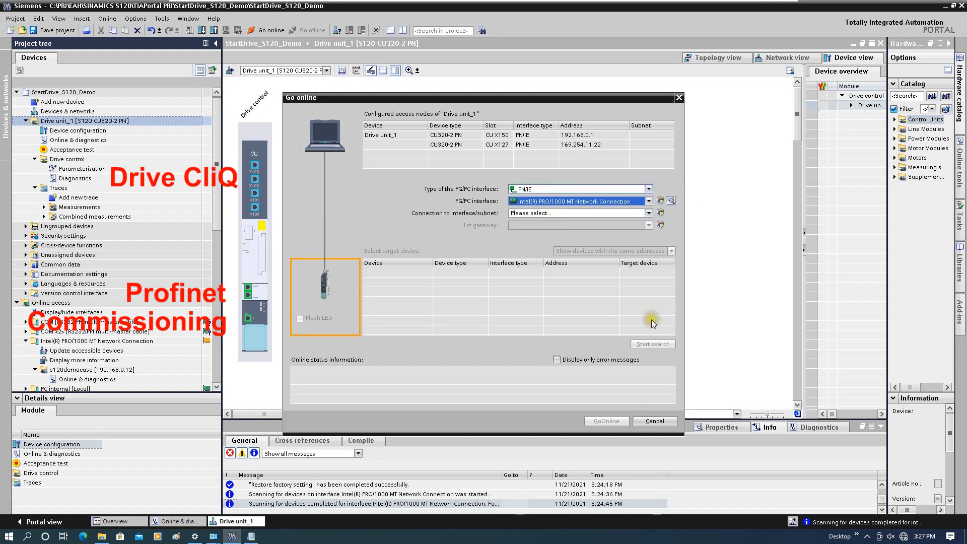
click(649, 213)
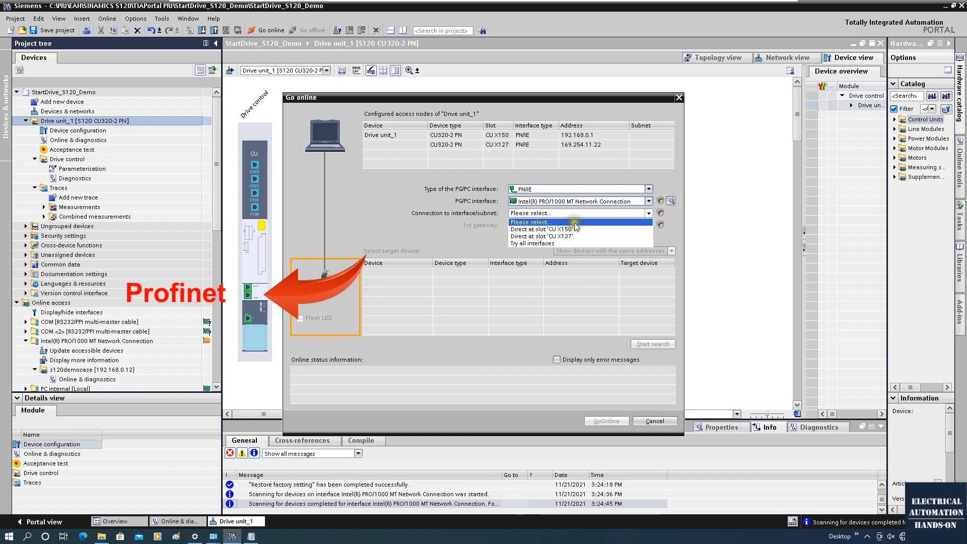
click(542, 229)
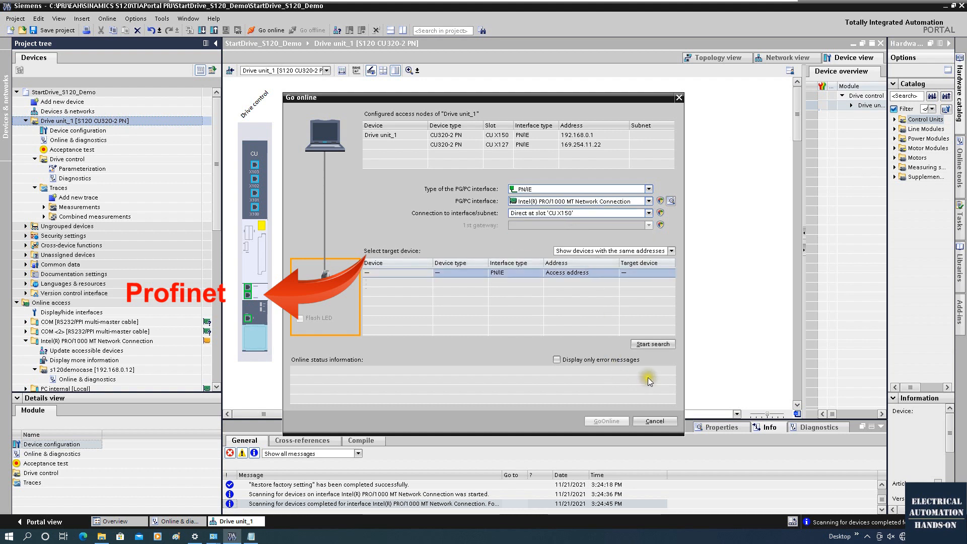
click(660, 347)
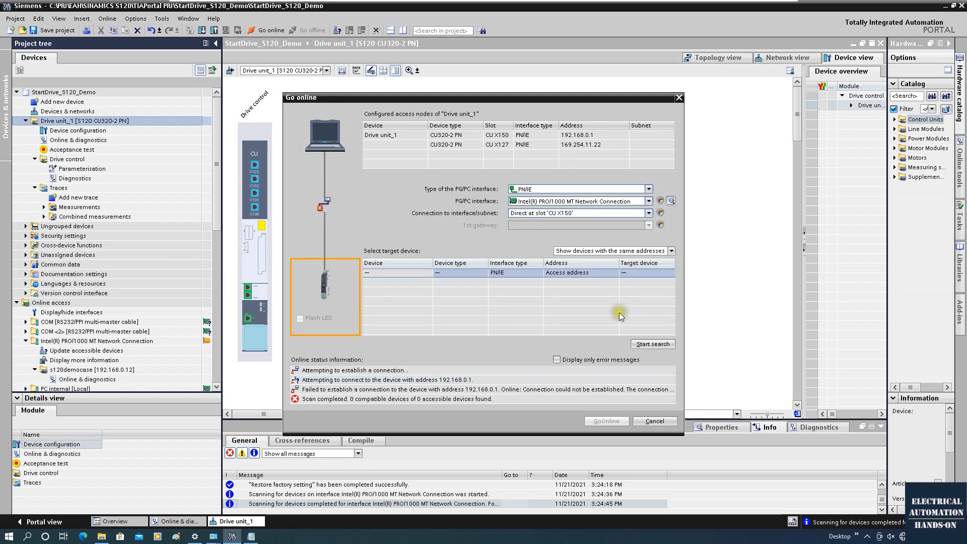
click(590, 135)
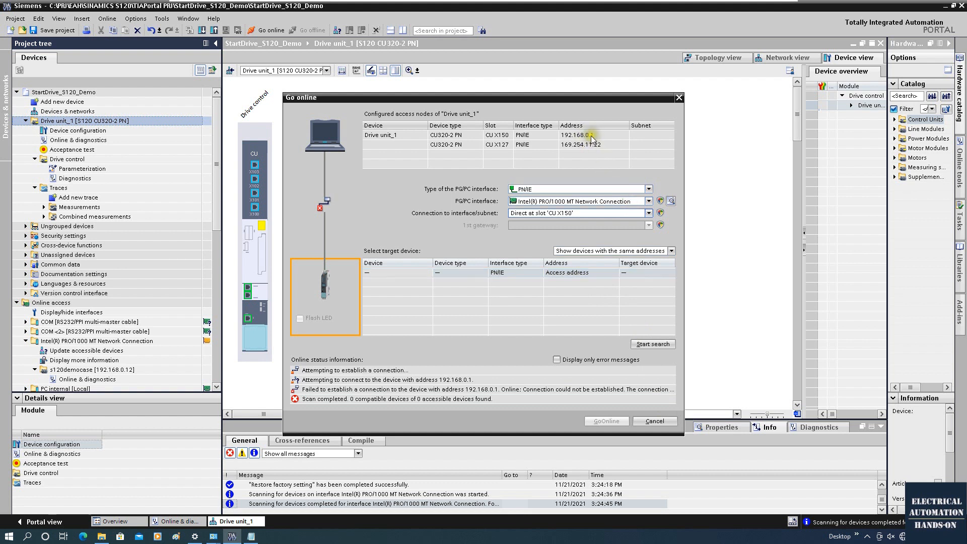
click(655, 421)
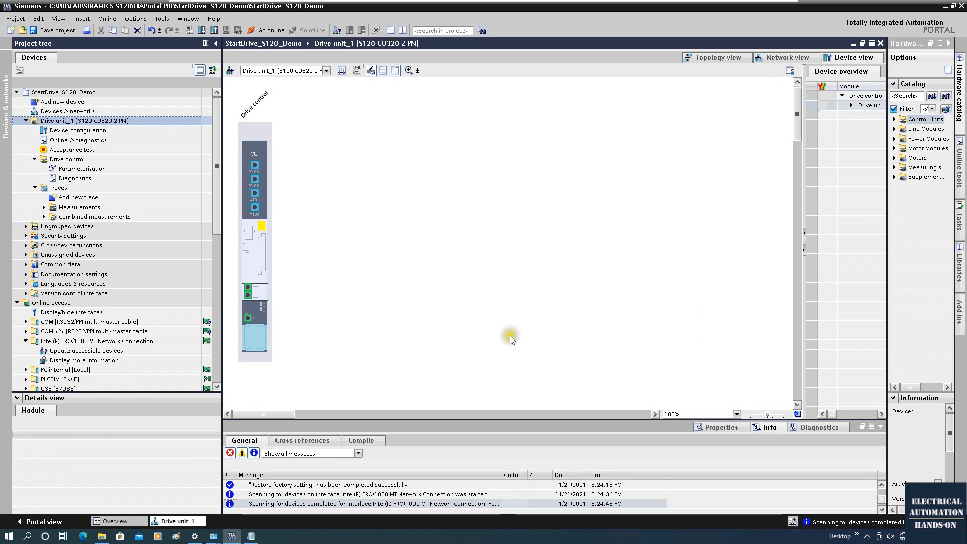
Step: Set the IP address of the control unit's X150 PROFINET interface to 192.168.0.12 and save the project
click(249, 293)
drag(437, 420, 455, 273)
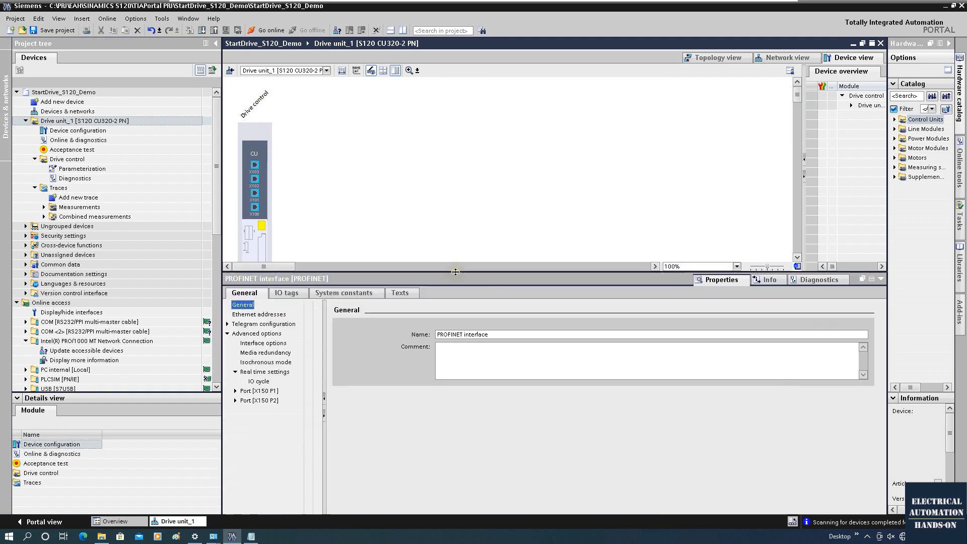
click(250, 314)
click(494, 395)
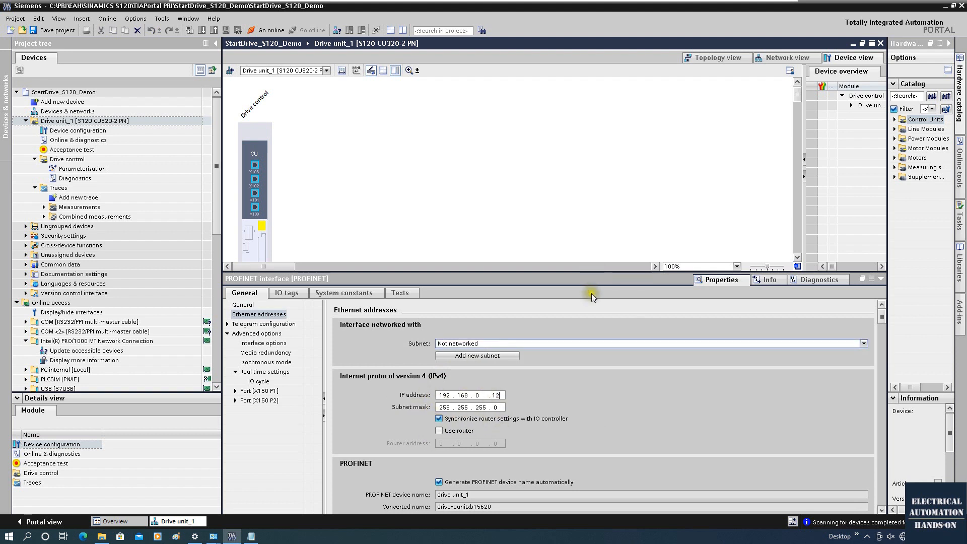
click(75, 121)
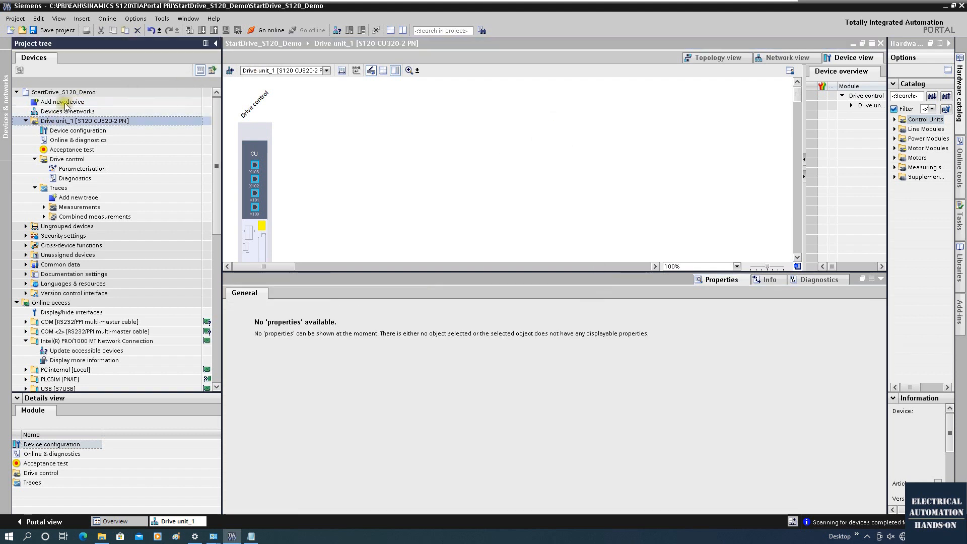
click(58, 34)
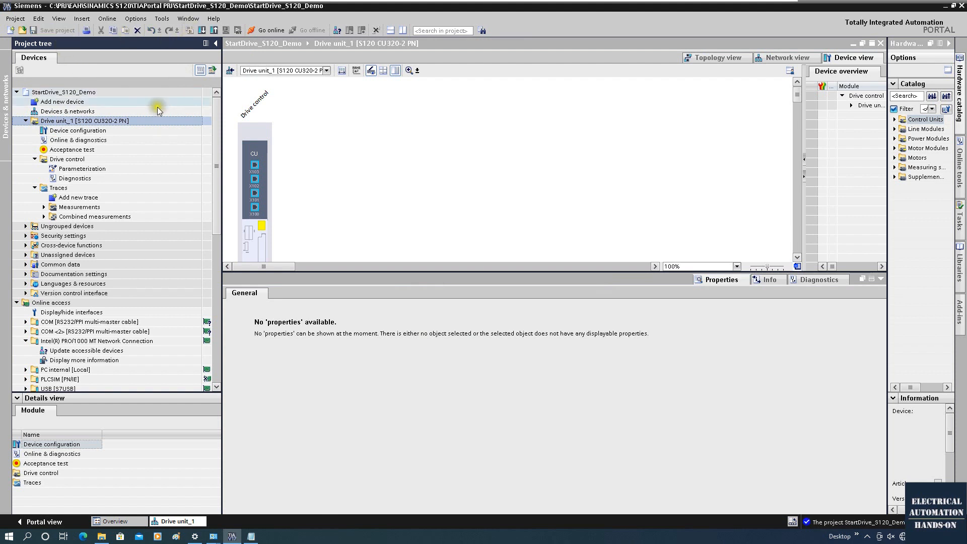
Step: Start device configuration detection for Drive unit_1 and choose PN/IE with the Intel(R) PRO/1000 MT Network Connection as the PG/PC interface
right_click(99, 123)
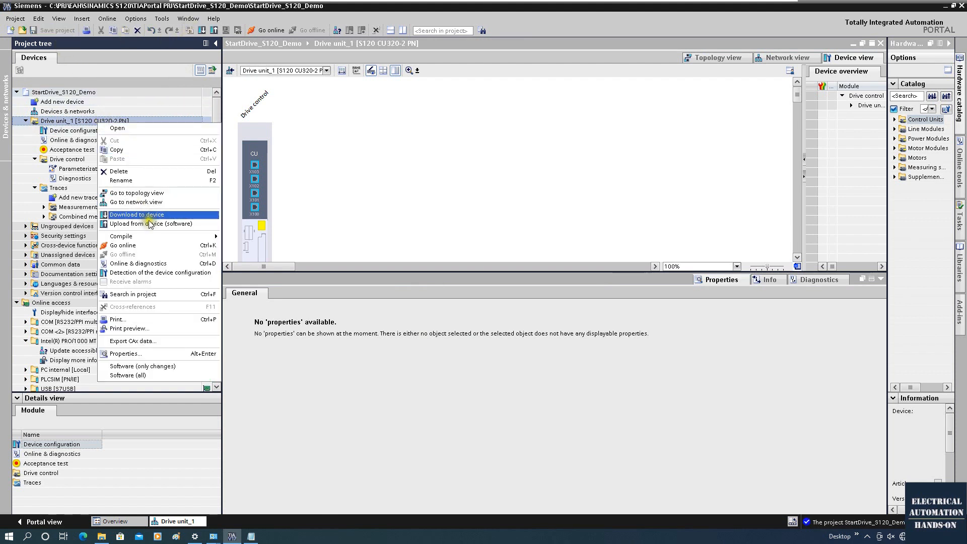
click(154, 275)
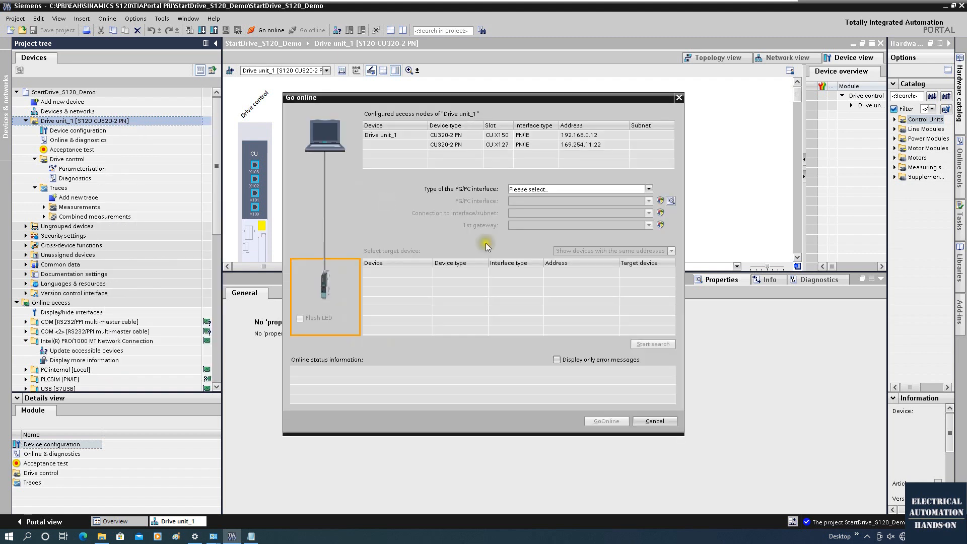
click(649, 189)
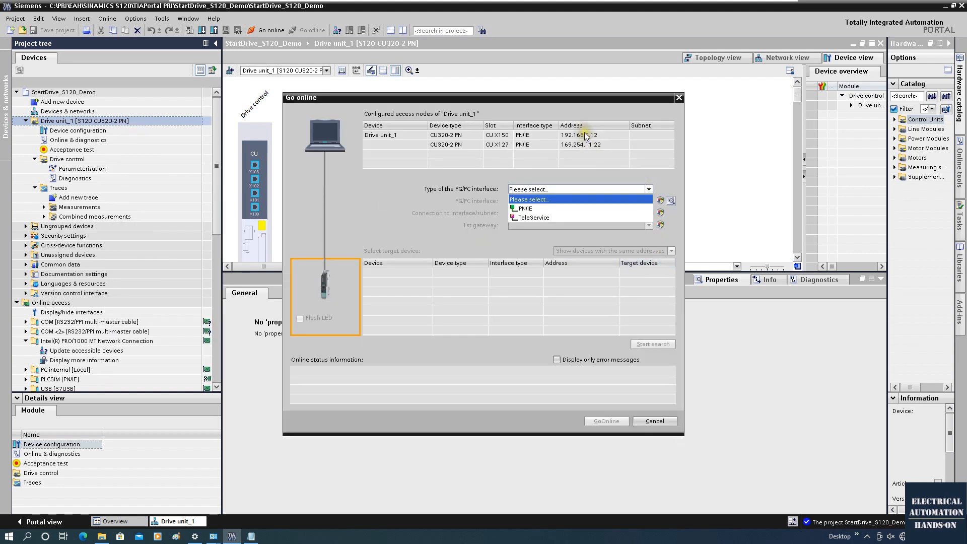
click(526, 208)
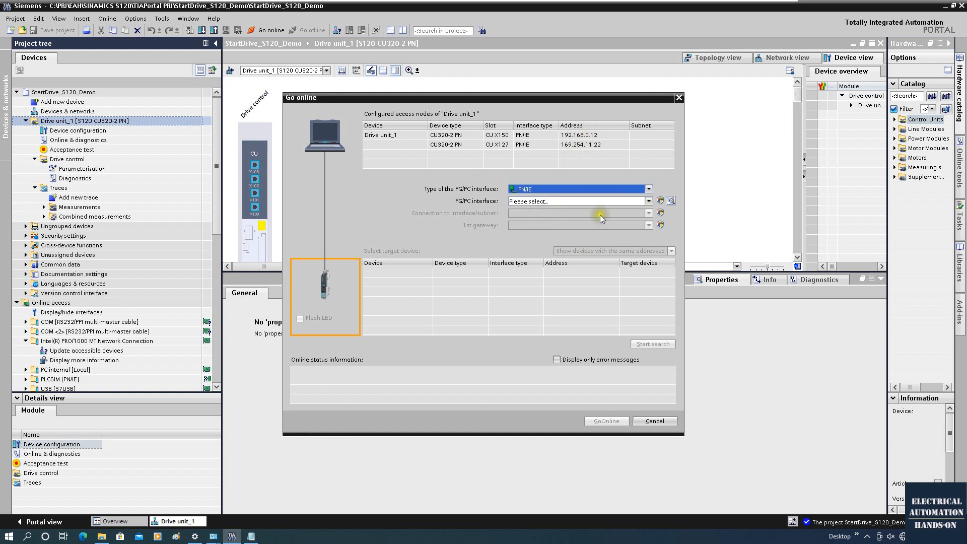
click(612, 201)
click(528, 222)
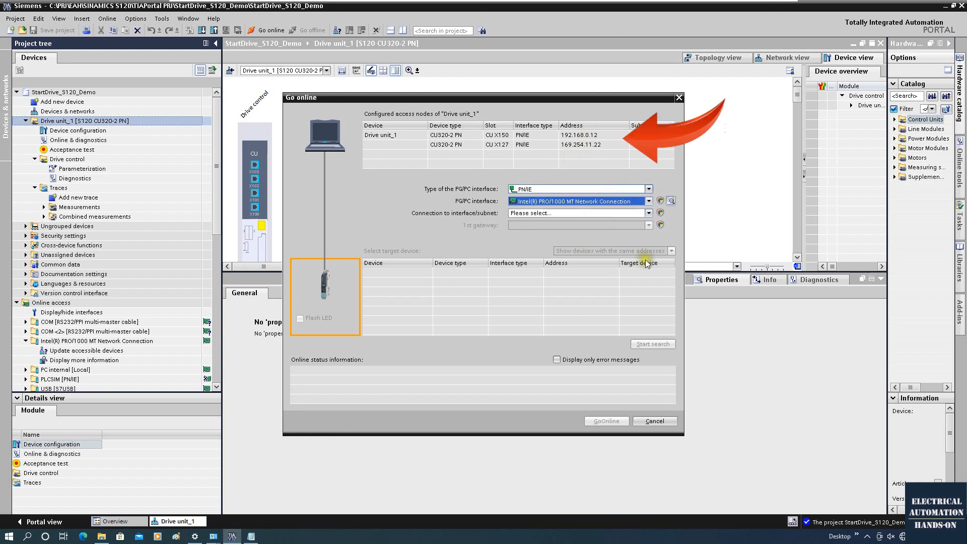
Step: Search for the drive directly at slot 'CU X150', go online with Drive_unit_1 and save the connection settings as default
click(611, 213)
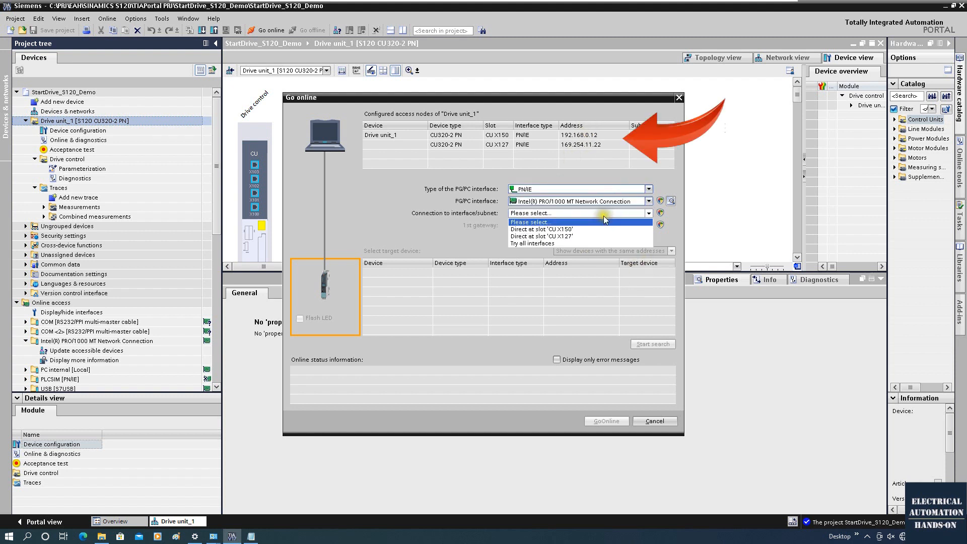
click(564, 229)
click(650, 343)
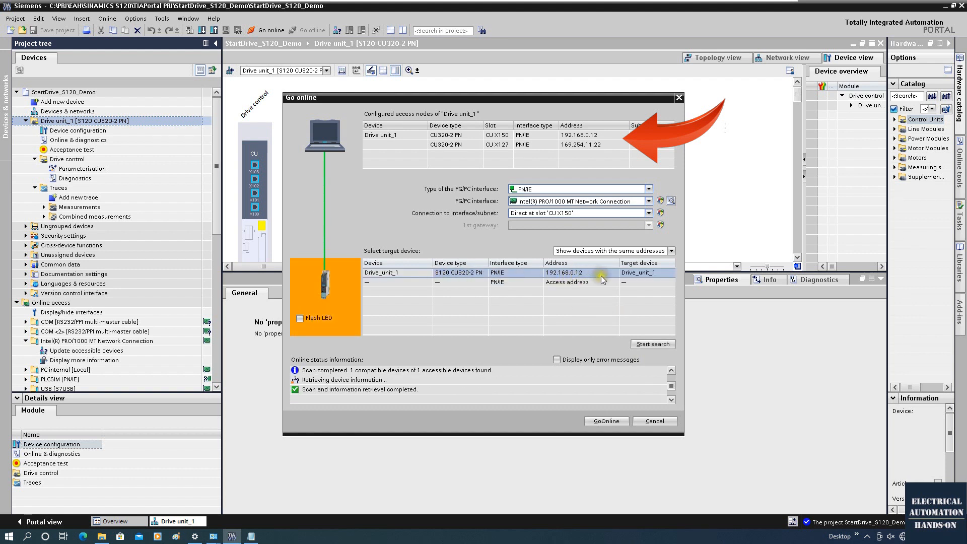
click(611, 422)
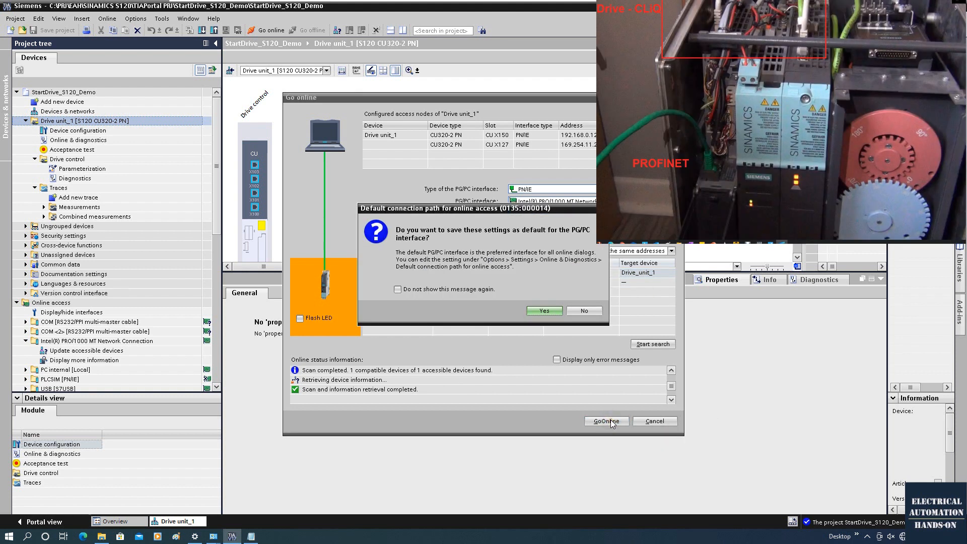
click(543, 311)
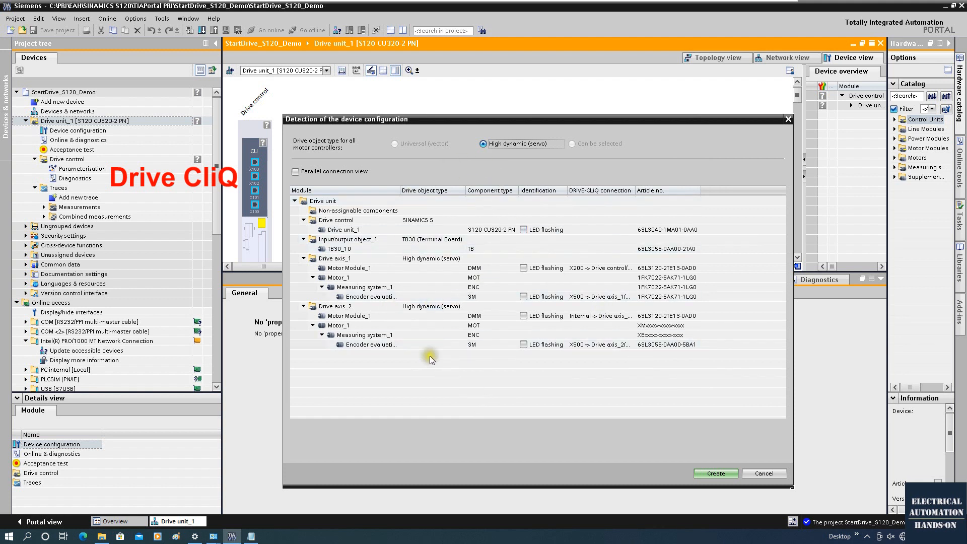
Step: Identify the control unit, both axes' motor modules and the Drive axis_1 encoder evaluation by flashing their LEDs
click(347, 260)
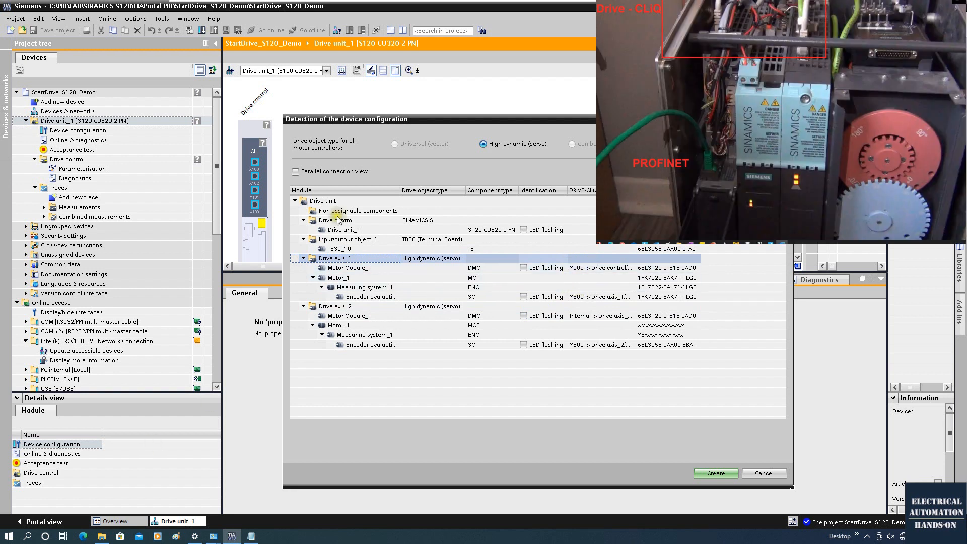
click(525, 231)
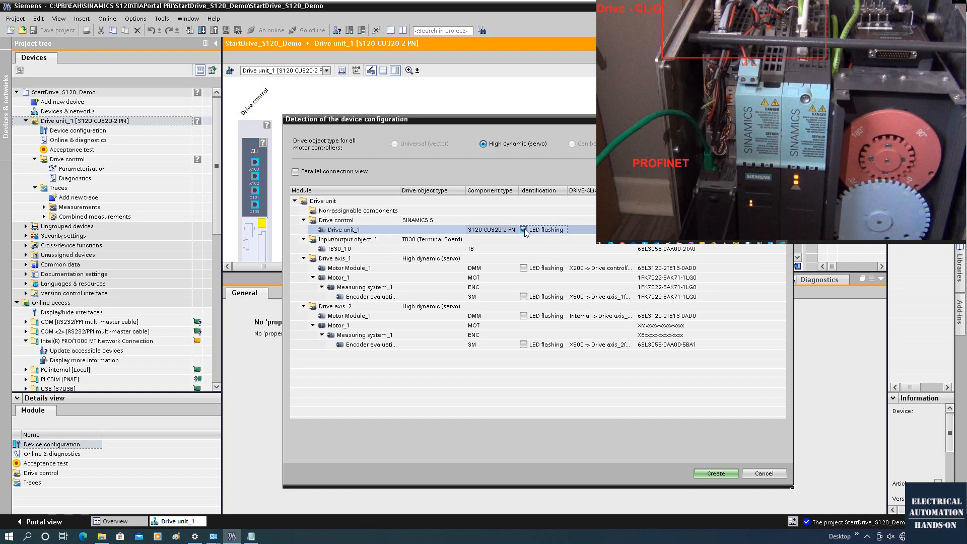
click(524, 268)
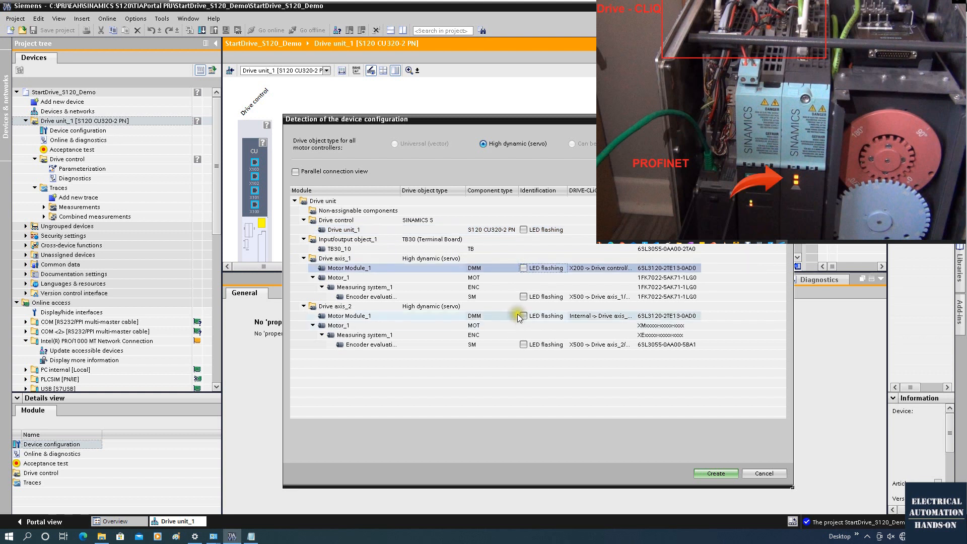
click(524, 297)
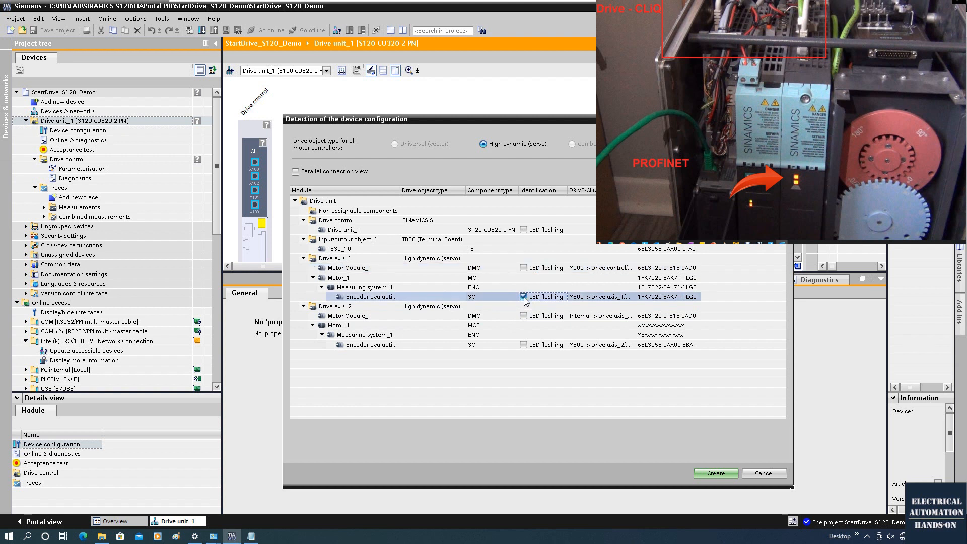
click(524, 296)
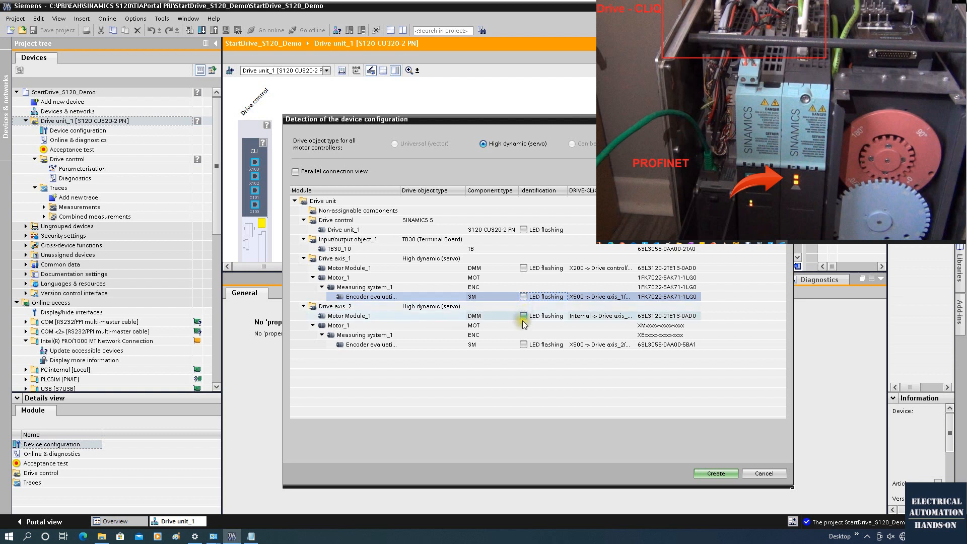
click(524, 316)
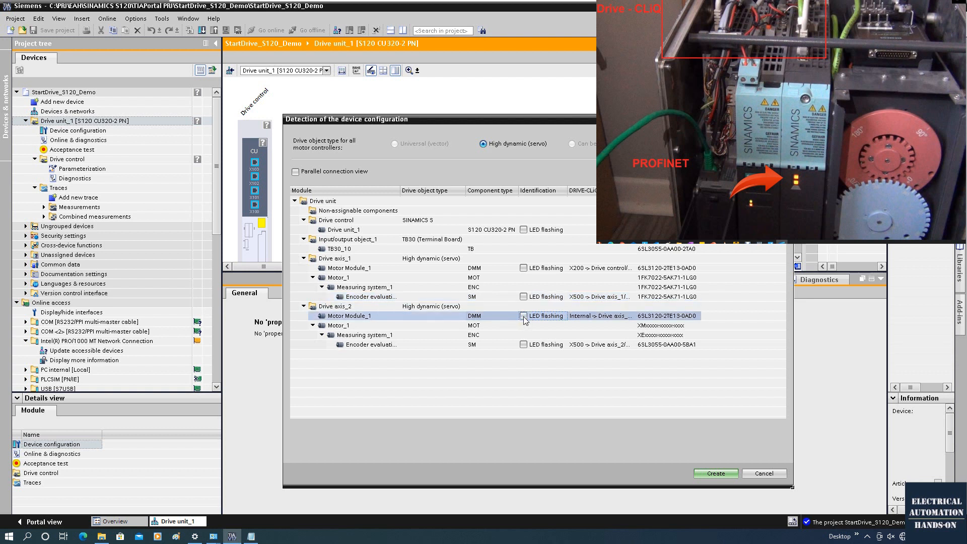
click(524, 316)
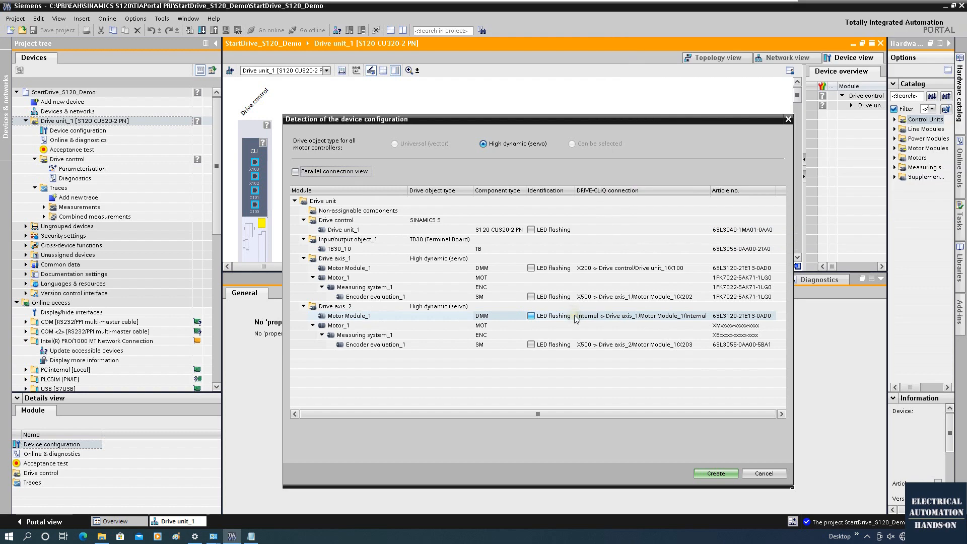
Step: Create the detected device configuration in the project and open the motor selection of Motor_1 in Drive axis_2
click(716, 474)
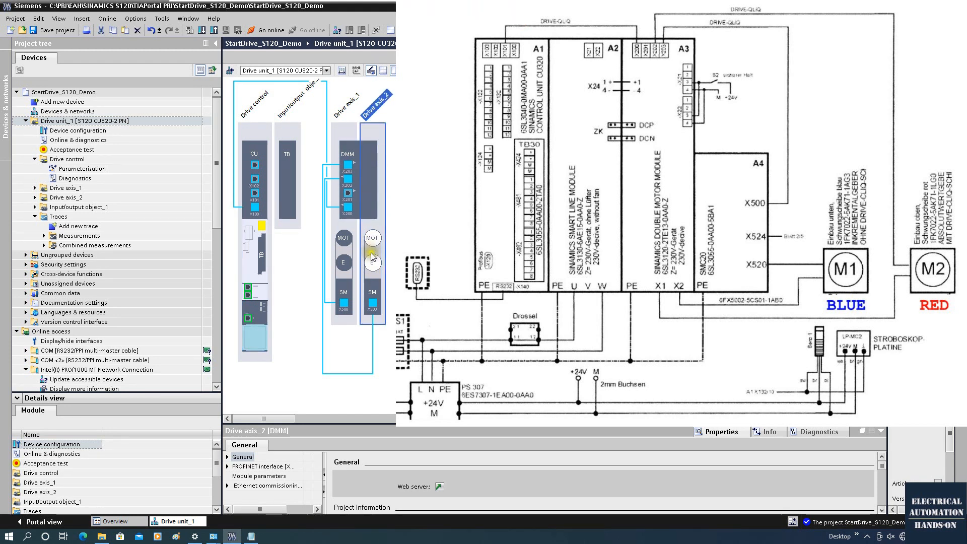
click(373, 229)
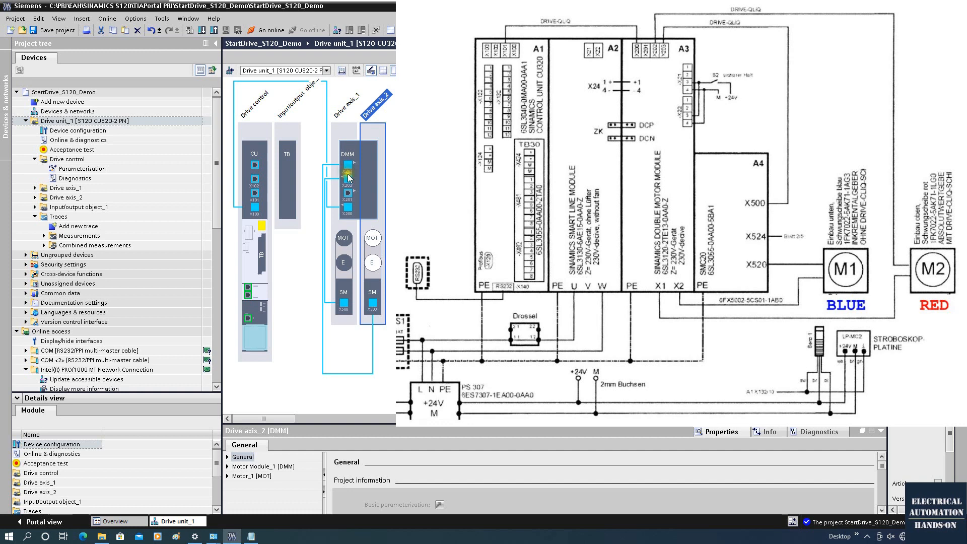
click(372, 241)
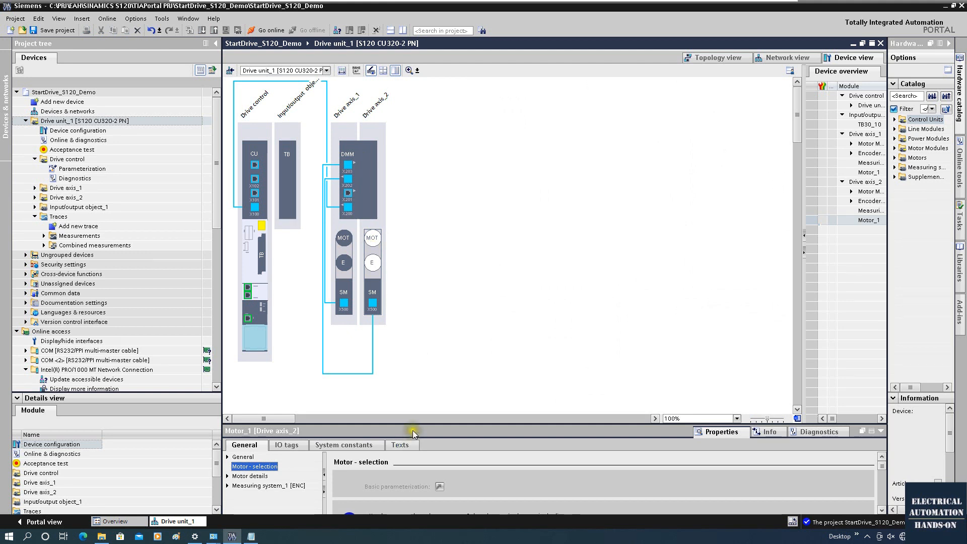
drag(412, 431, 421, 250)
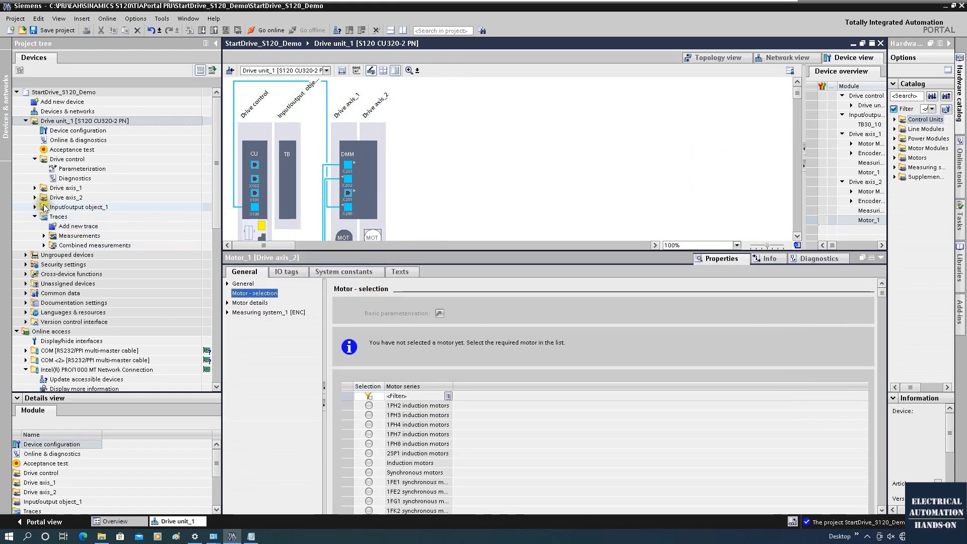
Step: Expand the Drive axis_1, Drive axis_2 and Input/output object_1 folders of Drive unit_1 in the project tree
click(35, 188)
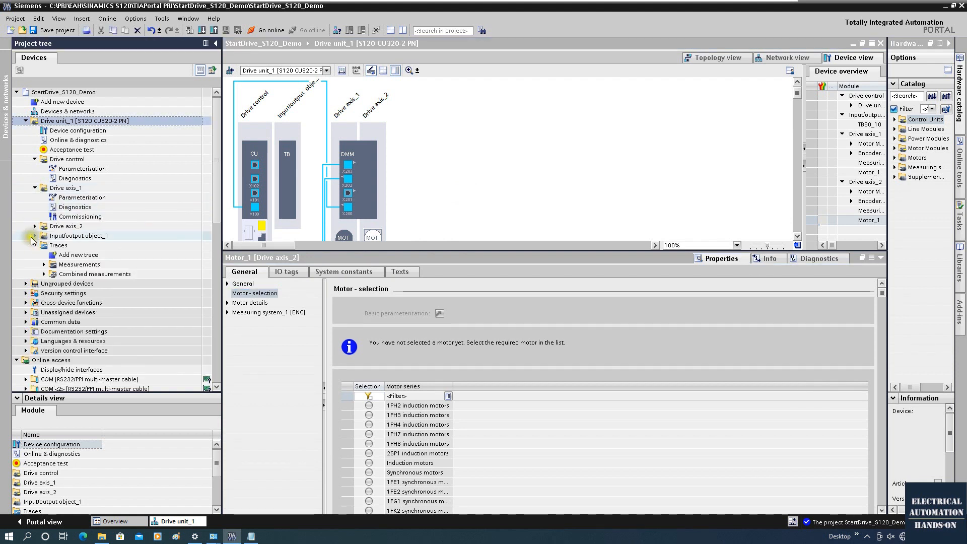
click(35, 226)
click(35, 264)
scroll(76, 283, down, 1)
scroll(544, 162, down, 3)
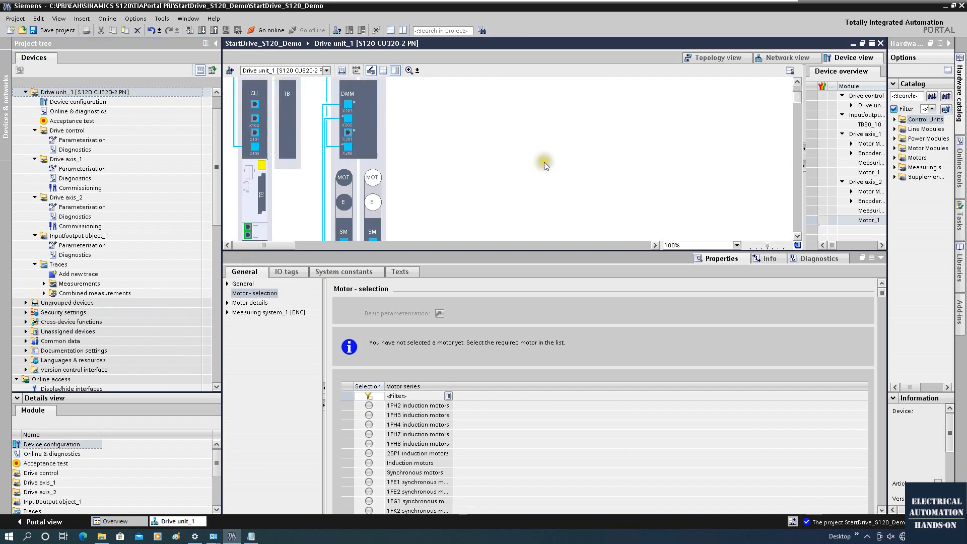
Step: Enlarge the motor selection of Drive axis_2's Motor_1 and choose the 1FK7 synchronous motors series
click(544, 161)
click(372, 178)
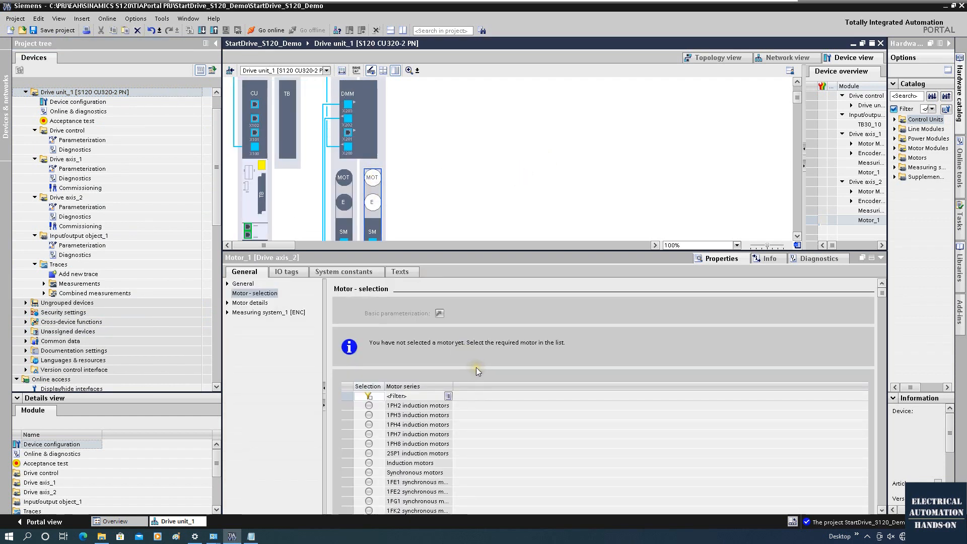
drag(452, 387, 511, 388)
drag(506, 252, 506, 212)
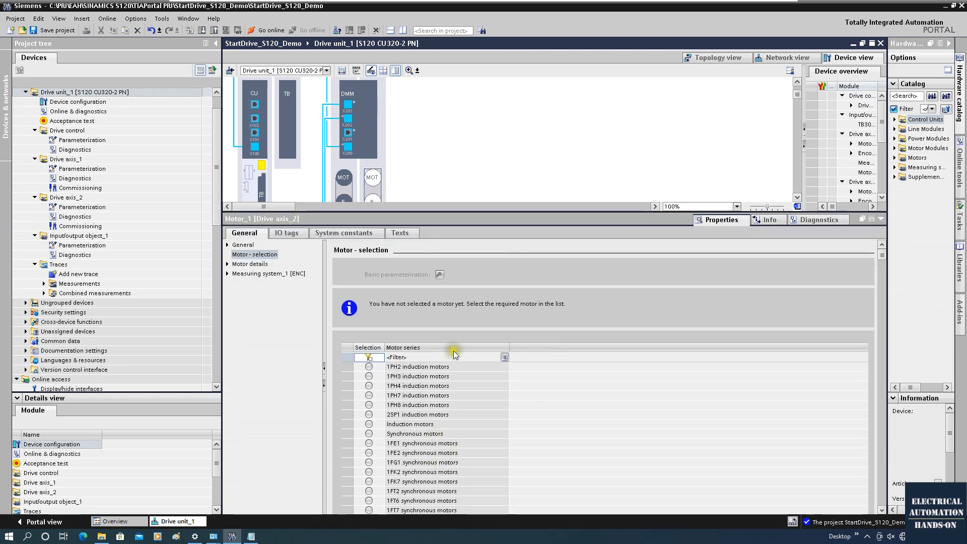
drag(482, 212, 483, 127)
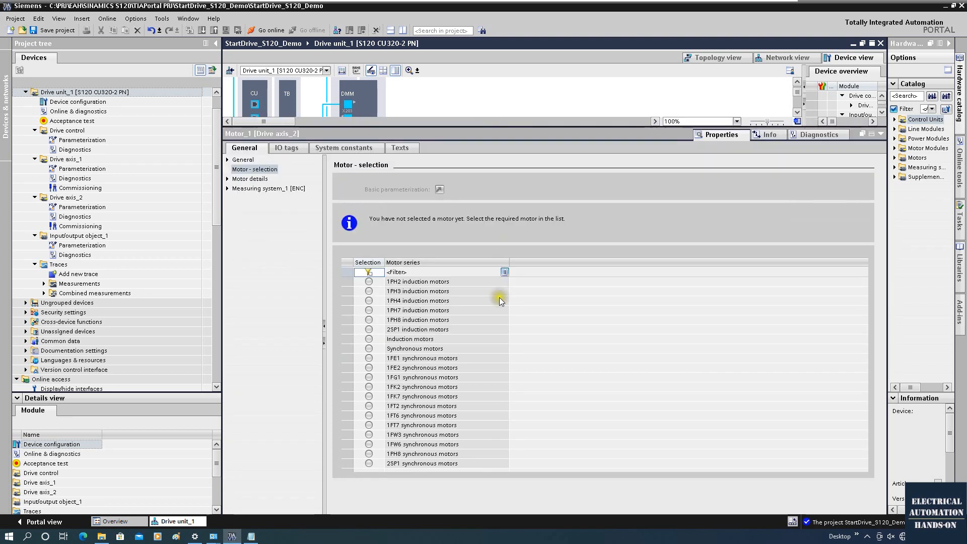
click(368, 398)
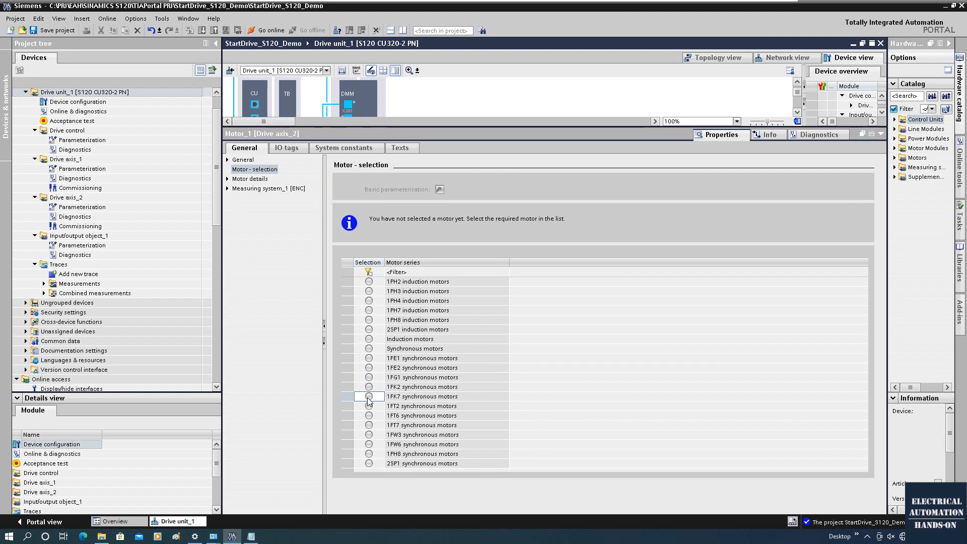
click(369, 398)
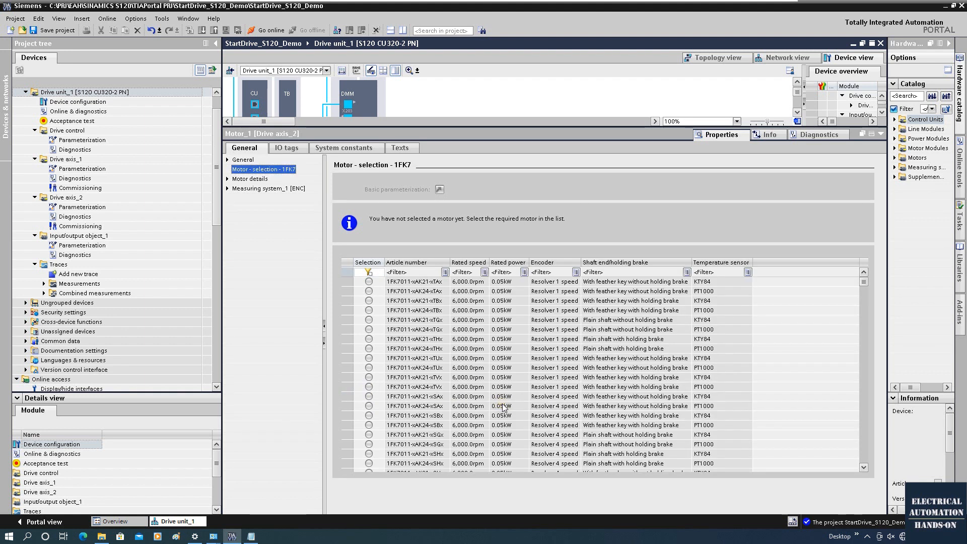
Step: Filter the 1FK7 motor list by article number 1FK7022-xAK71-xAGx and widen the article number column
click(407, 275)
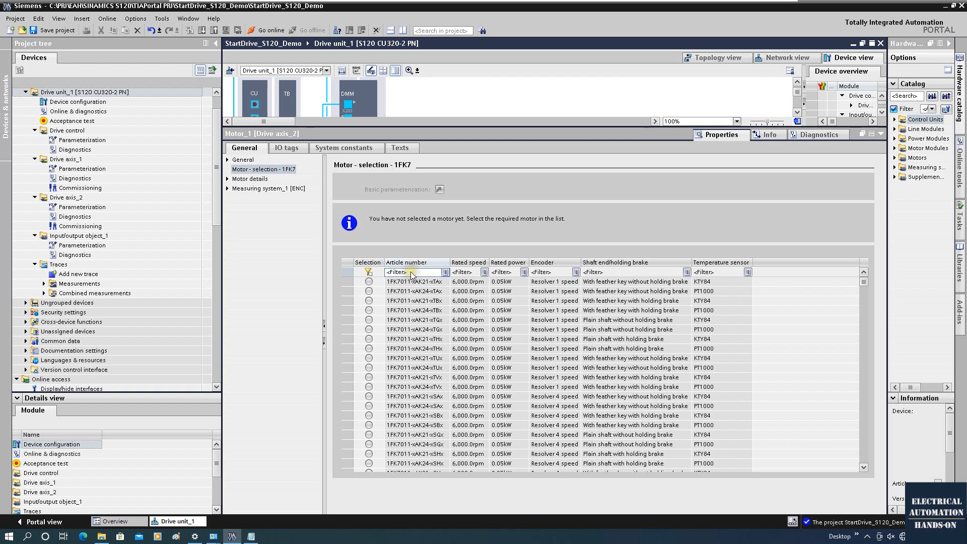
double_click(409, 272)
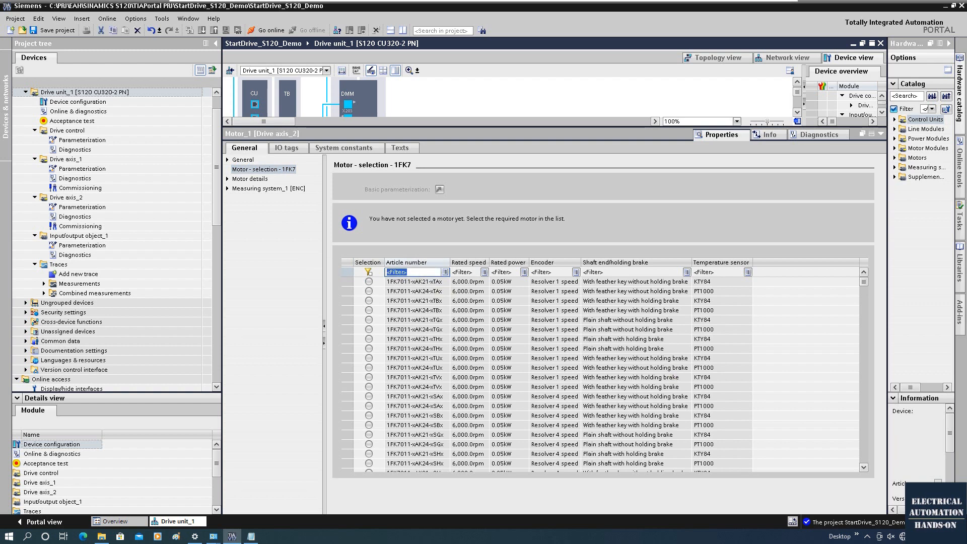
text(1FK7022-xAK71-xAGx)
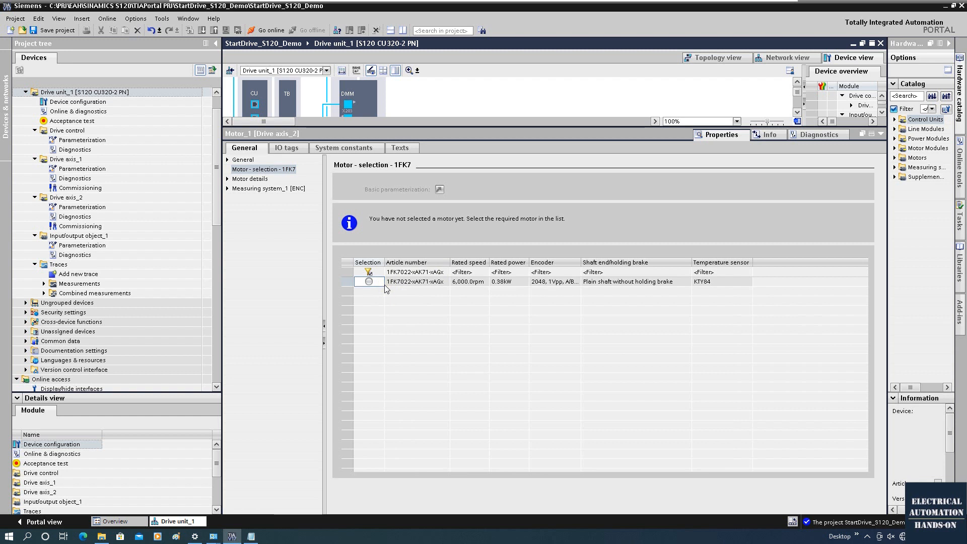
drag(450, 262, 488, 261)
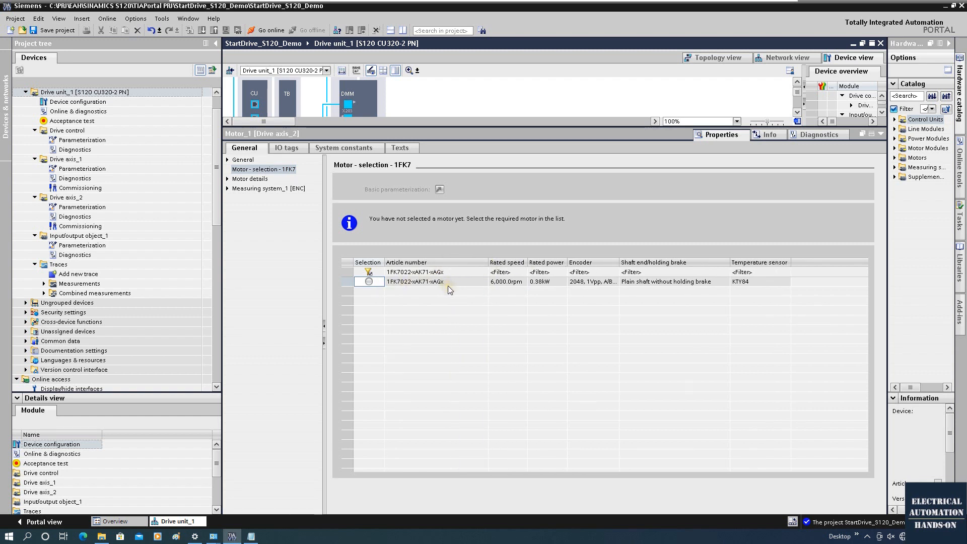
Step: Select motor 1FK7022-xAK71-xAGx for Drive axis_2 and display its encoder type in the selection of Measuring system_1
click(370, 281)
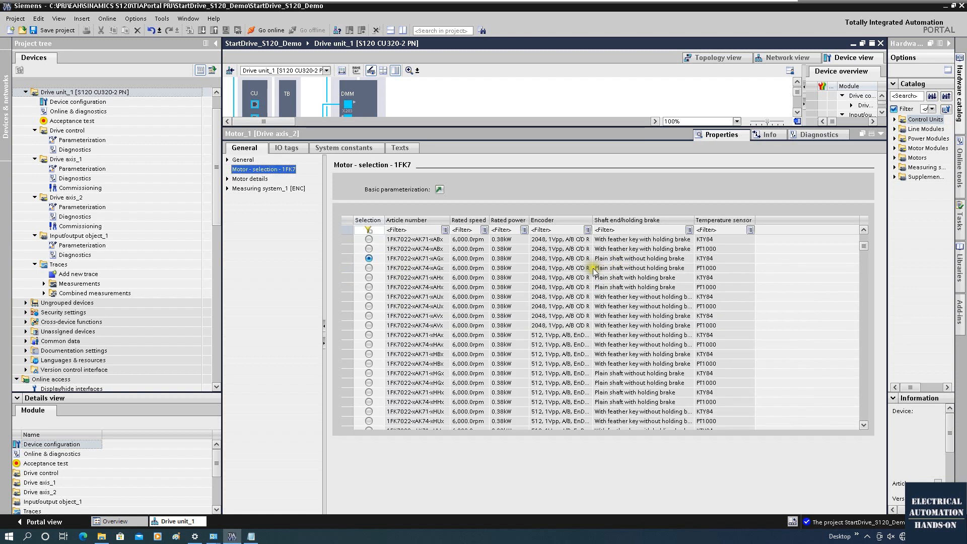
drag(593, 220, 658, 221)
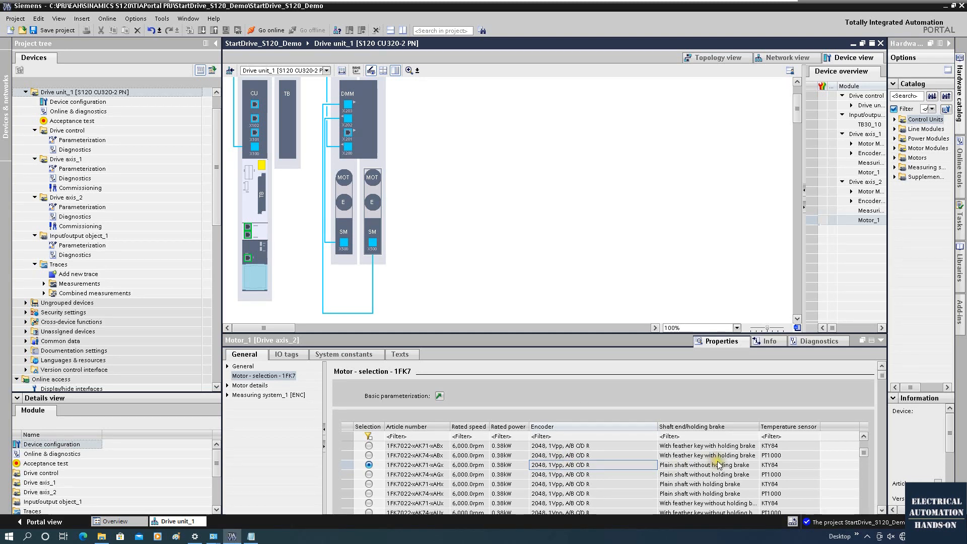
click(228, 395)
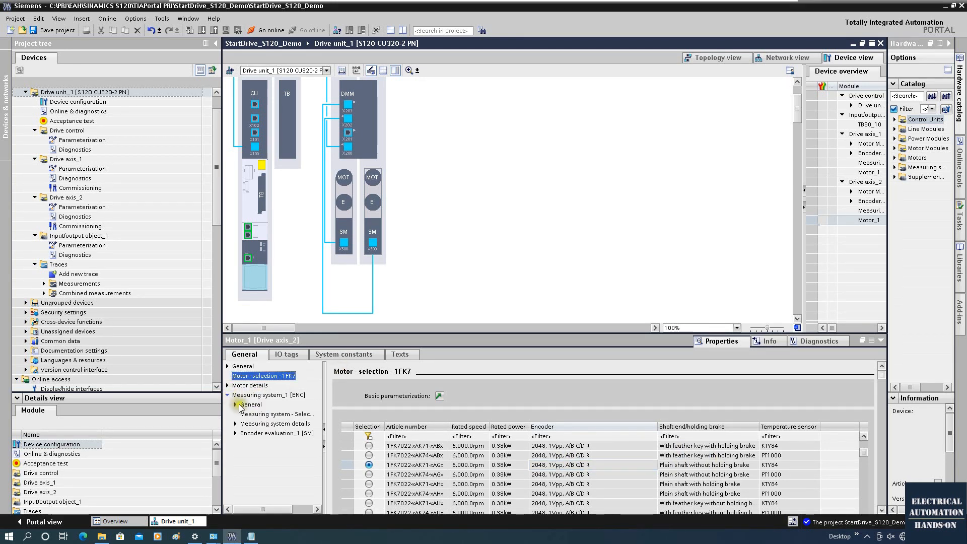
click(259, 415)
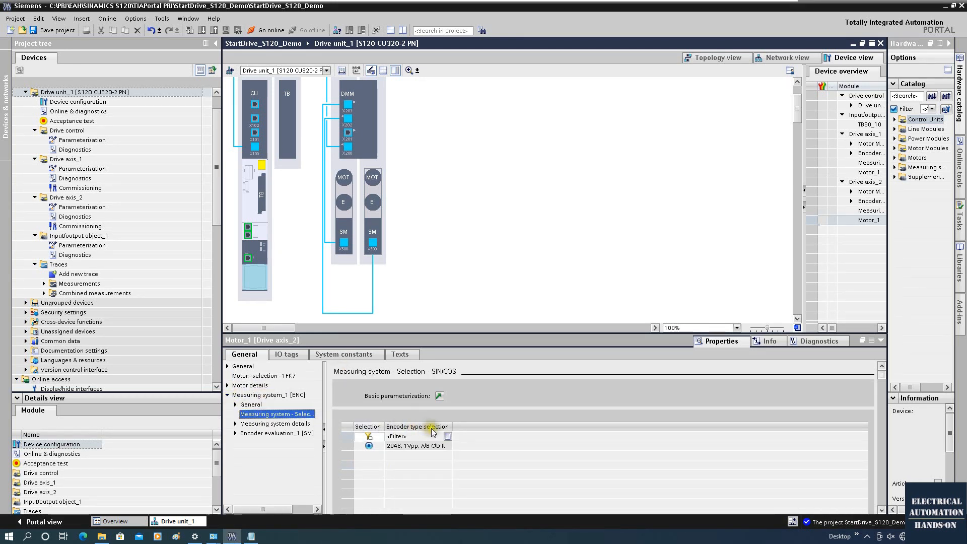
drag(453, 426, 710, 429)
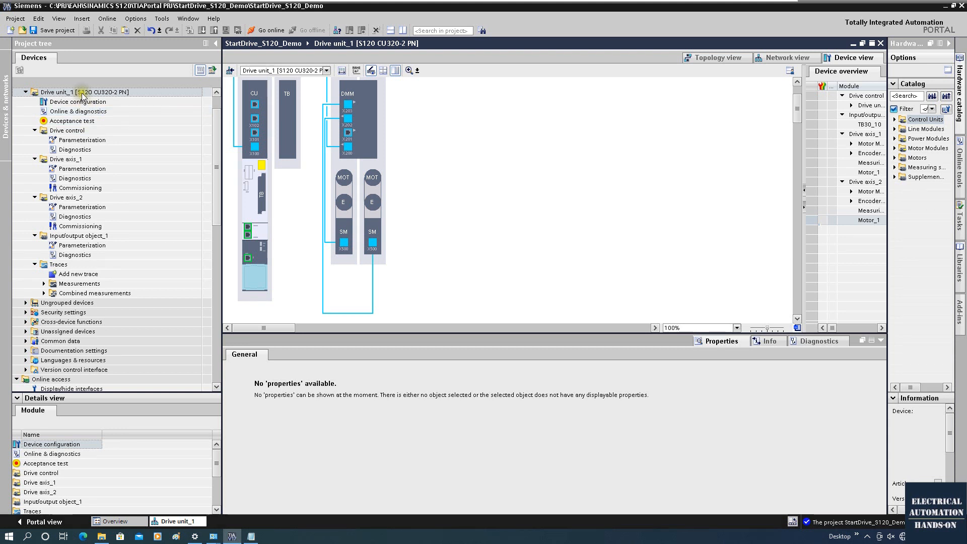
Step: Download Drive unit_1 to the device with the parameterization saved retentively, and save the project
click(80, 92)
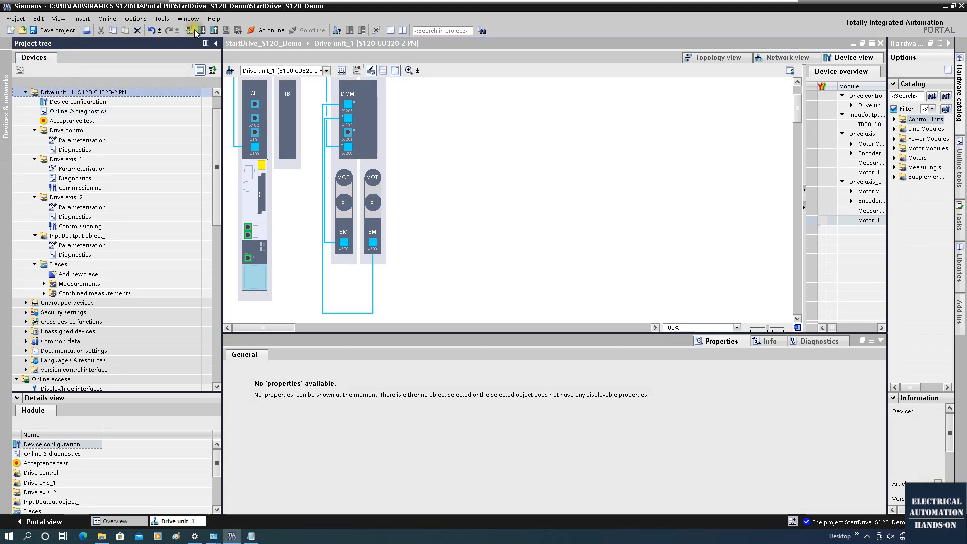
click(99, 93)
click(202, 31)
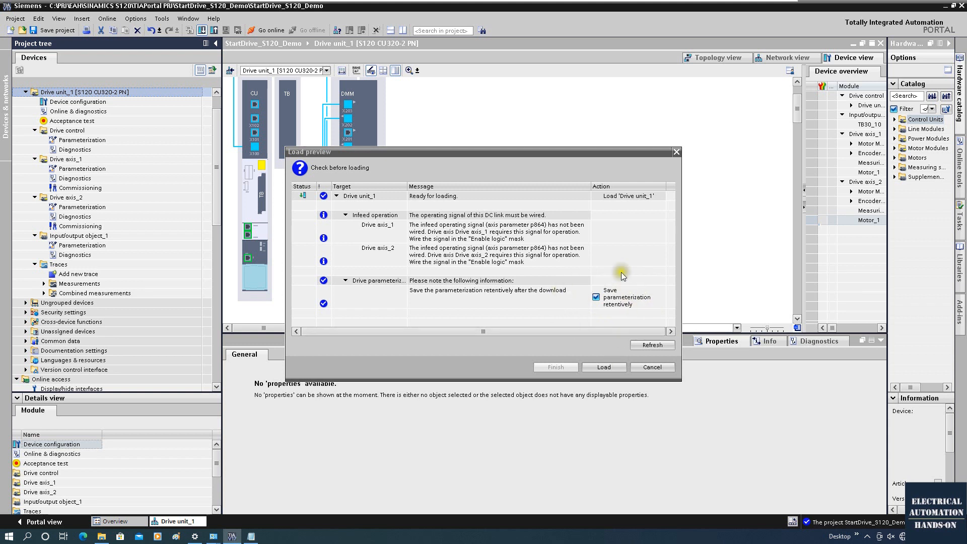
click(613, 368)
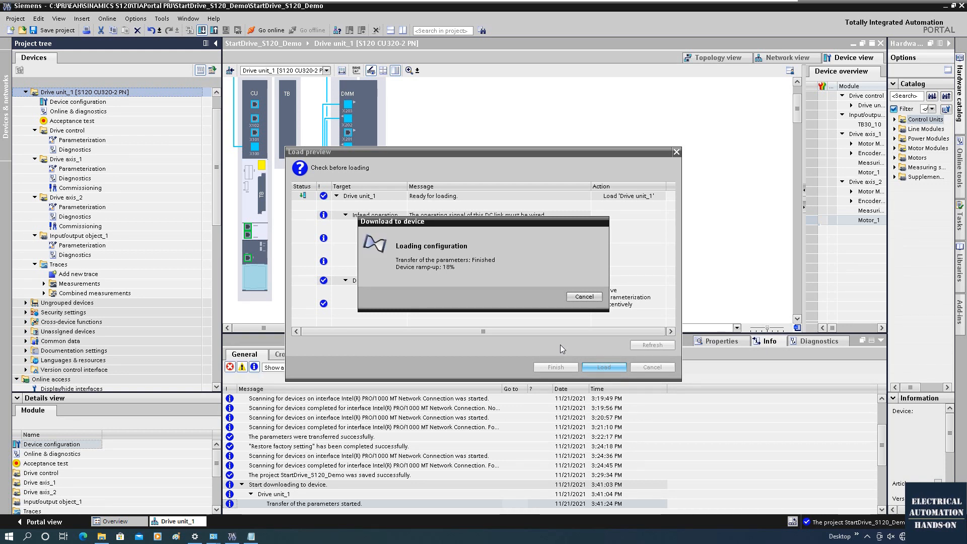
drag(713, 189, 836, 184)
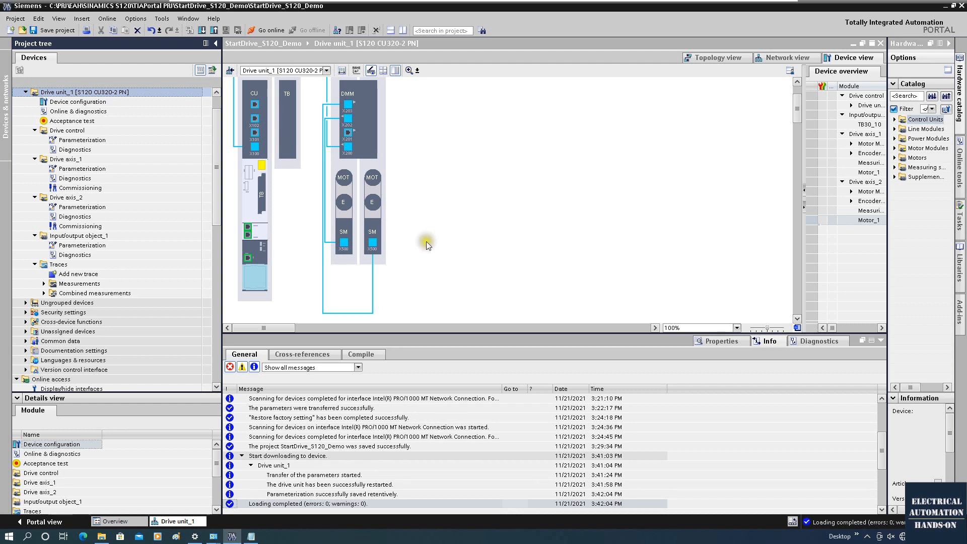
key(ctrl+s)
Step: Open the parameterization of Drive axis_1, go online and display its full parameter list
click(66, 160)
click(86, 207)
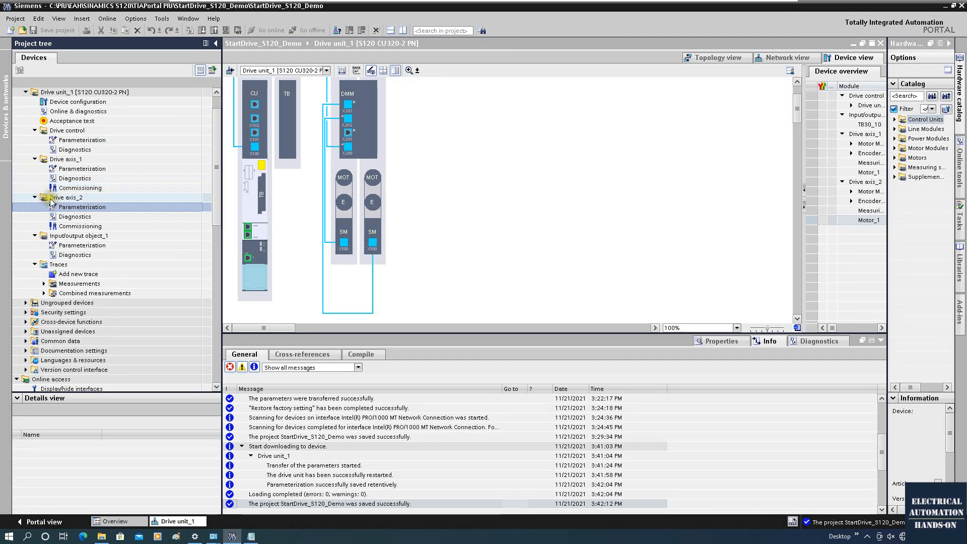
click(83, 172)
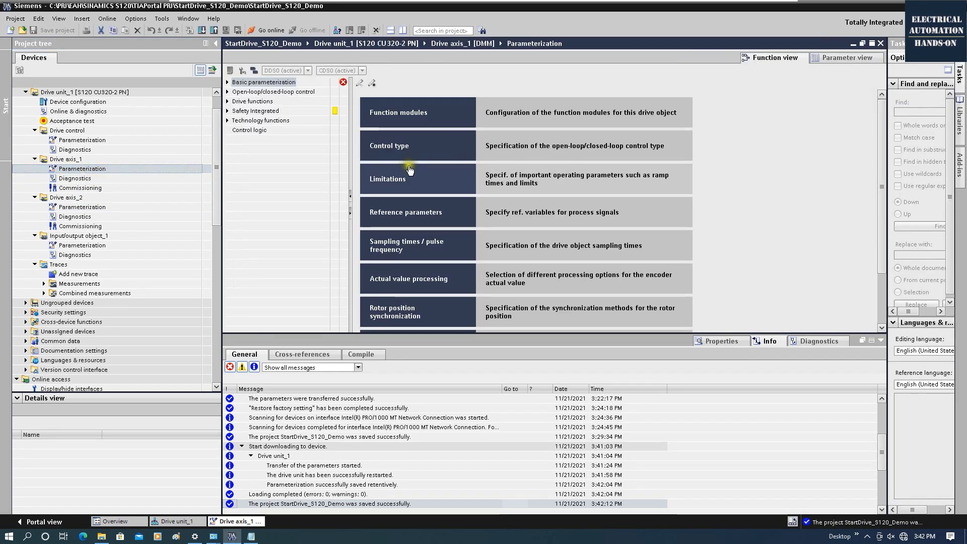
drag(377, 335, 376, 427)
click(264, 31)
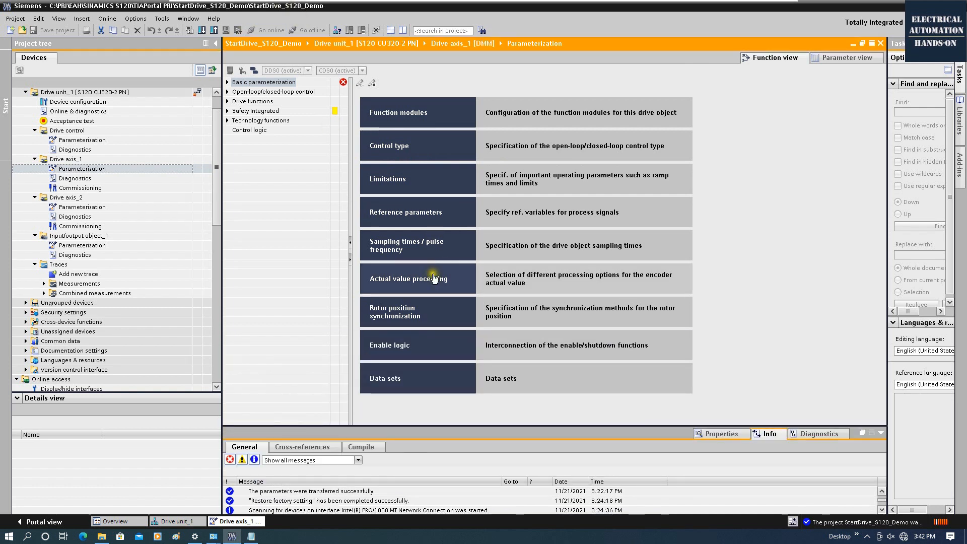
click(854, 59)
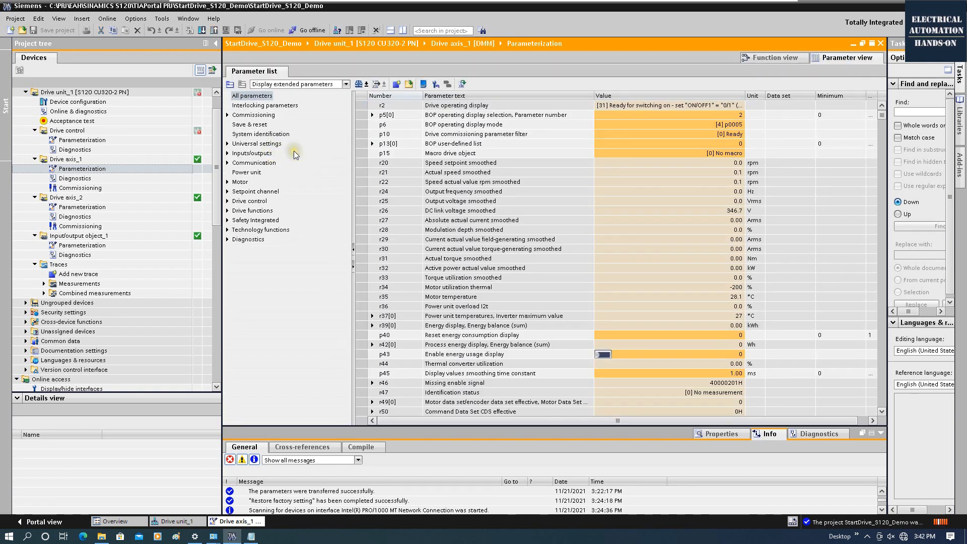
Step: Go to parameter p864 Infeed operation in the Drive axis_1 parameter list
click(360, 128)
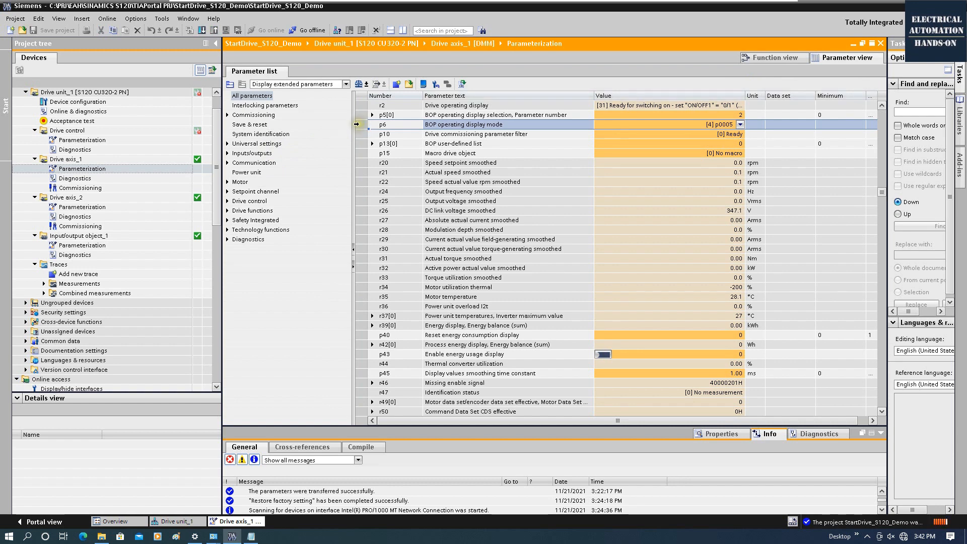
text(p864)
click(362, 259)
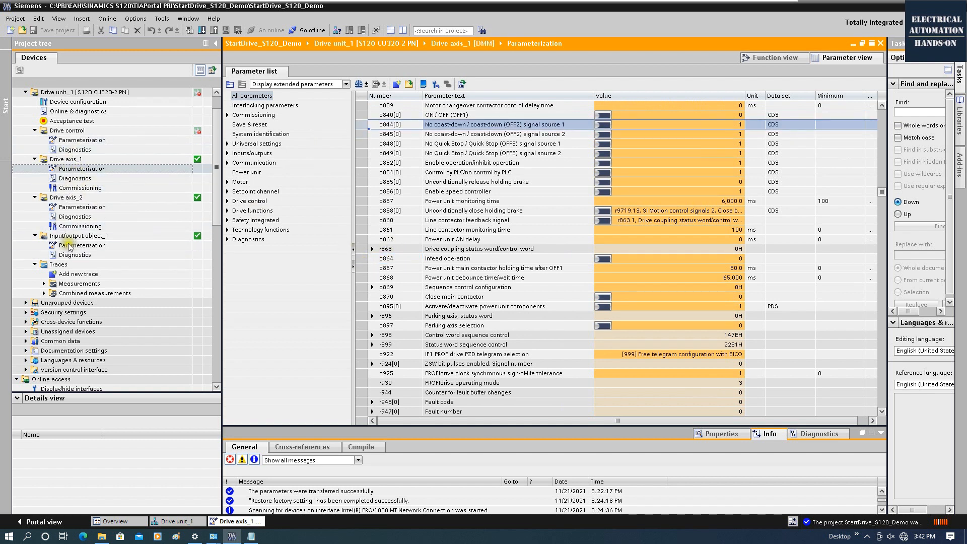
click(360, 259)
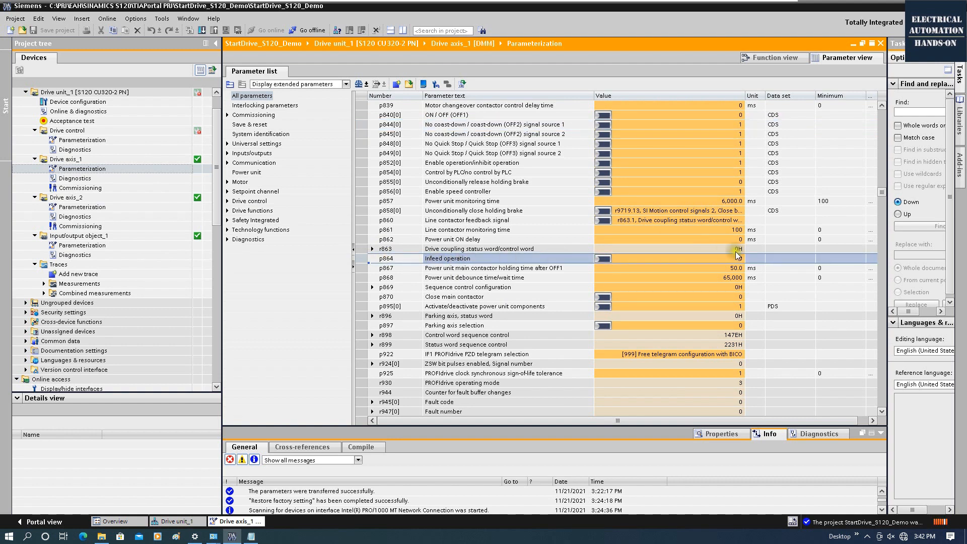
Step: Connect p864 Infeed operation to the TB30 digital input r4022.0 DI 0 (X481.1) of Input/output object_1
click(605, 259)
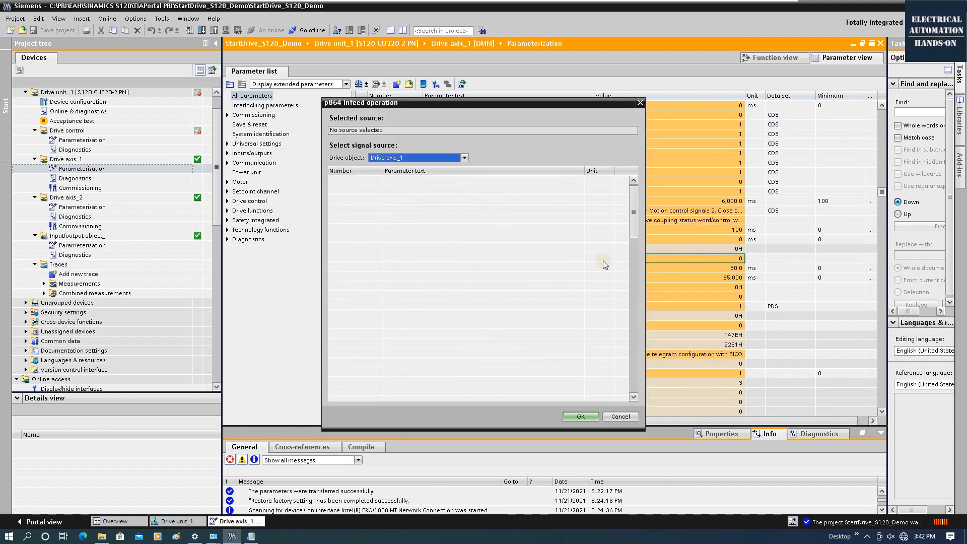
scroll(433, 217, down, 6)
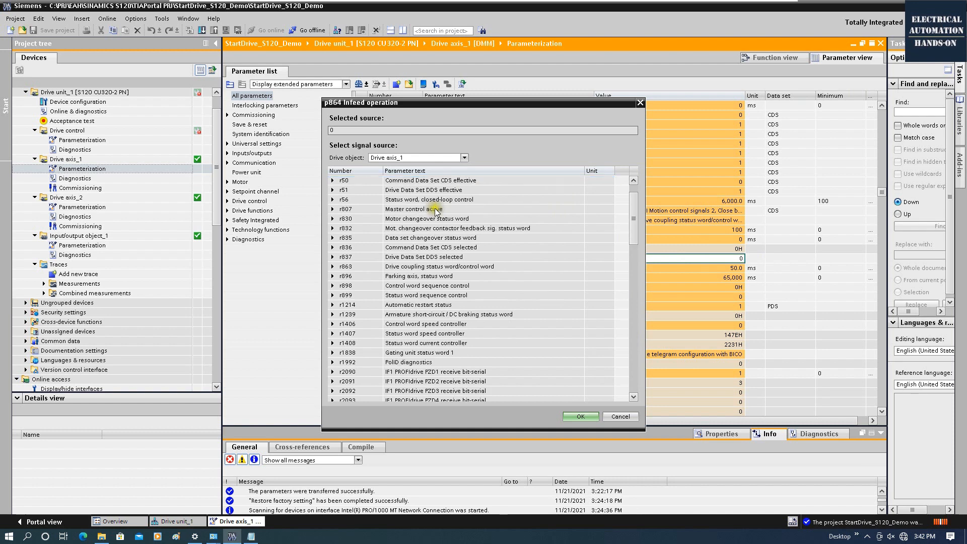
scroll(432, 220, down, 6)
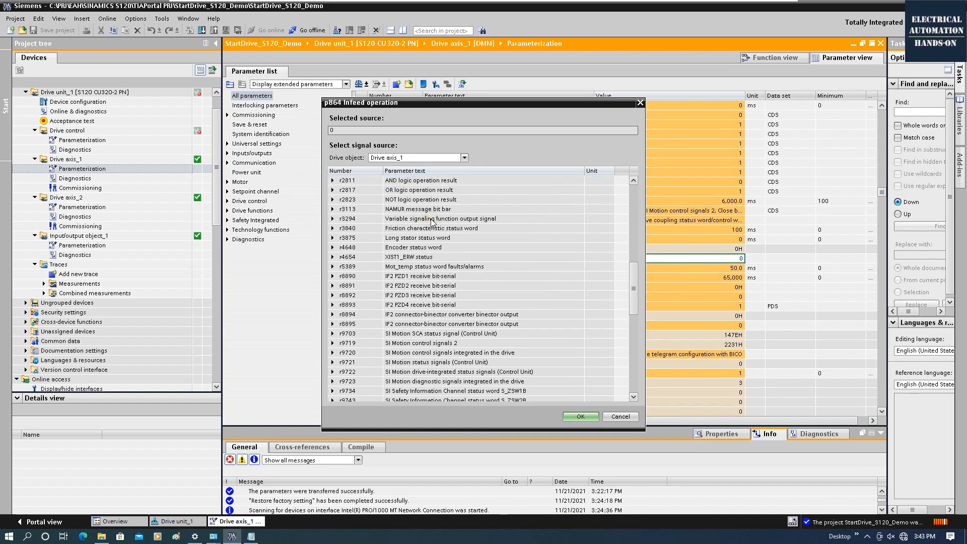
scroll(432, 220, up, 3)
click(446, 157)
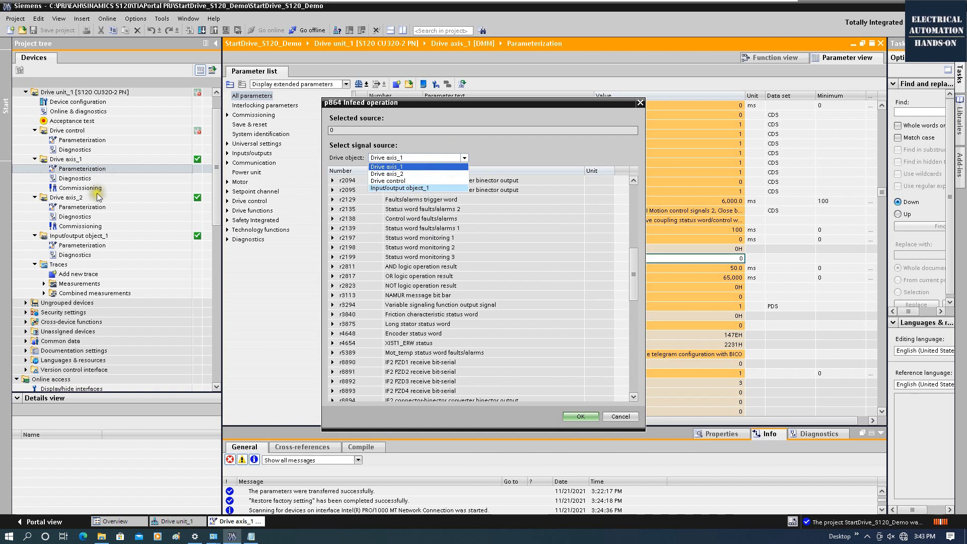
click(398, 188)
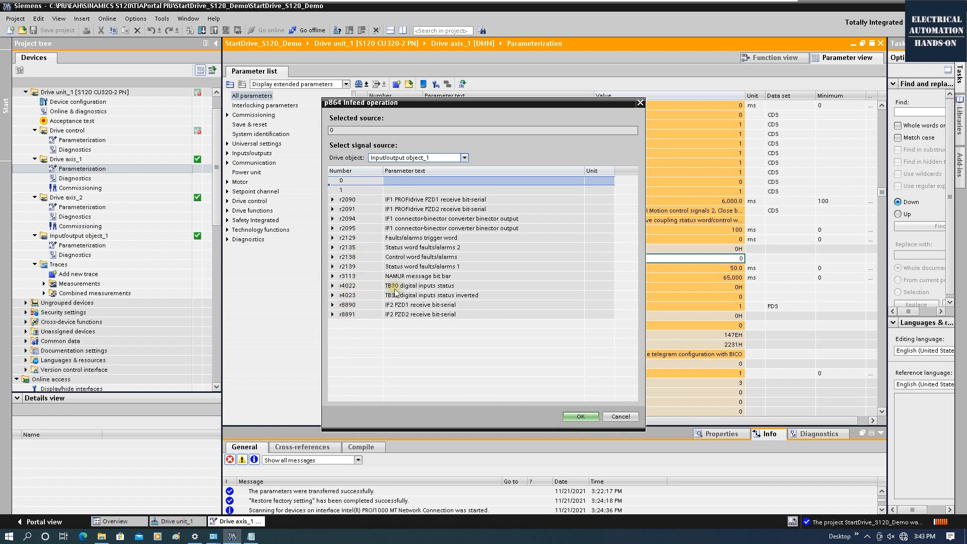
double_click(333, 286)
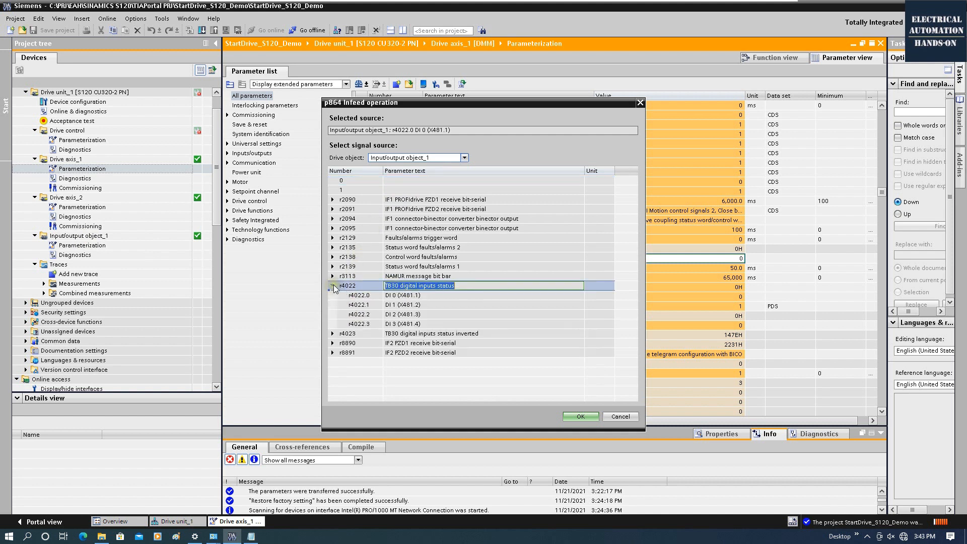
click(332, 286)
click(400, 295)
click(435, 297)
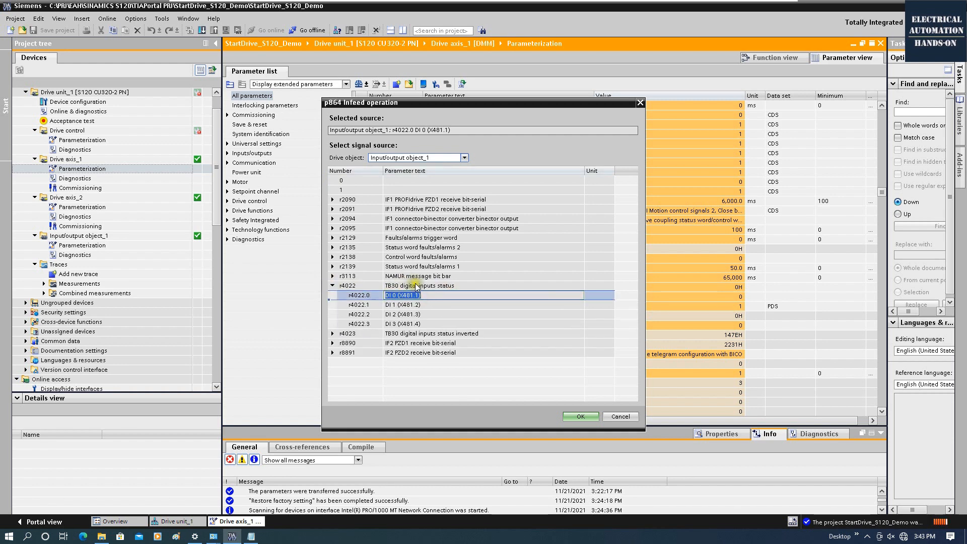
click(582, 417)
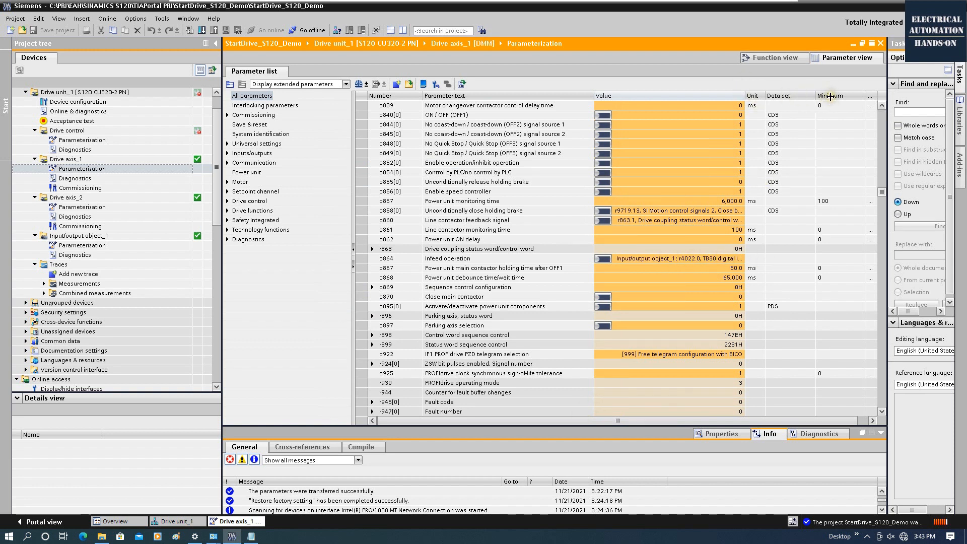
Step: Move the Value column behind the Data set column, narrow Data set and widen Value
drag(831, 97, 829, 99)
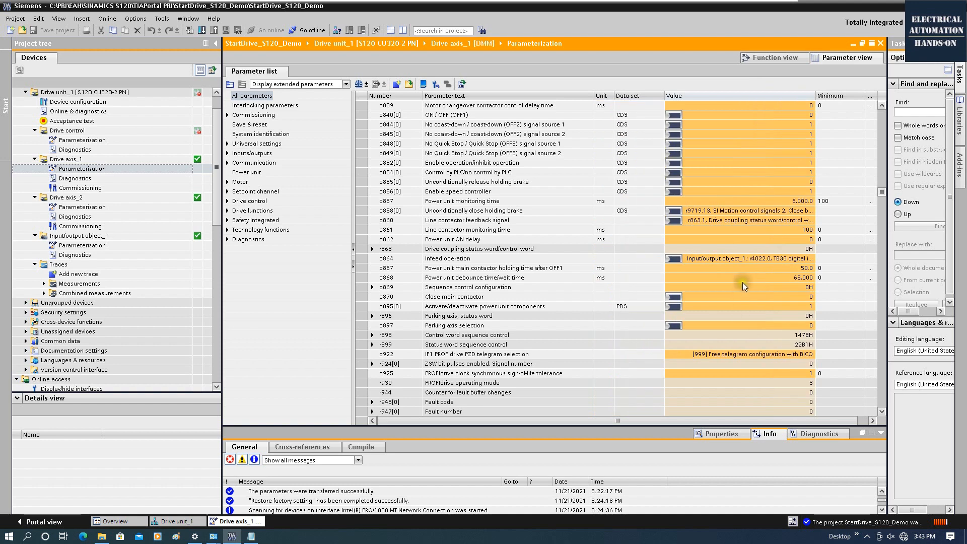
drag(664, 99, 636, 98)
drag(787, 97, 858, 97)
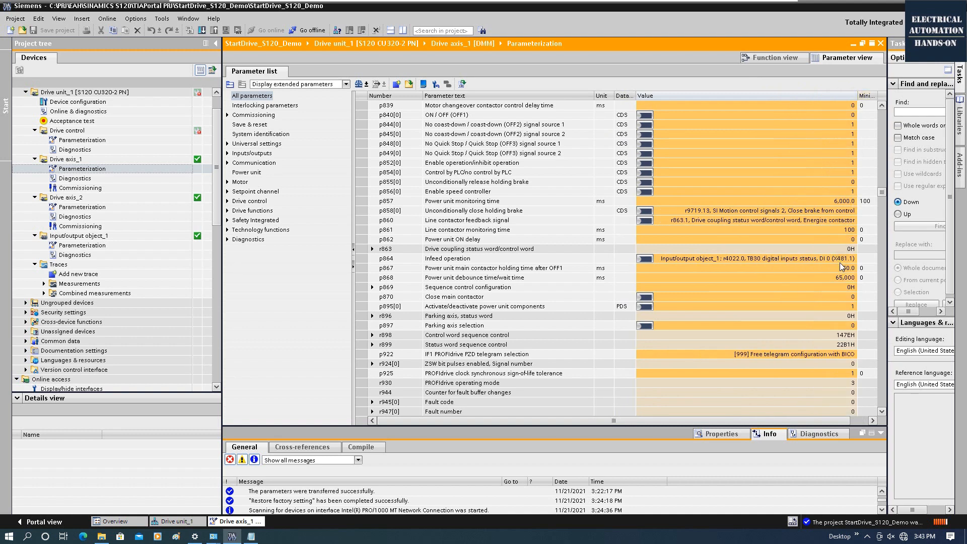
Step: Set the signal source of p864 Infeed operation to the fixed value 1
click(645, 261)
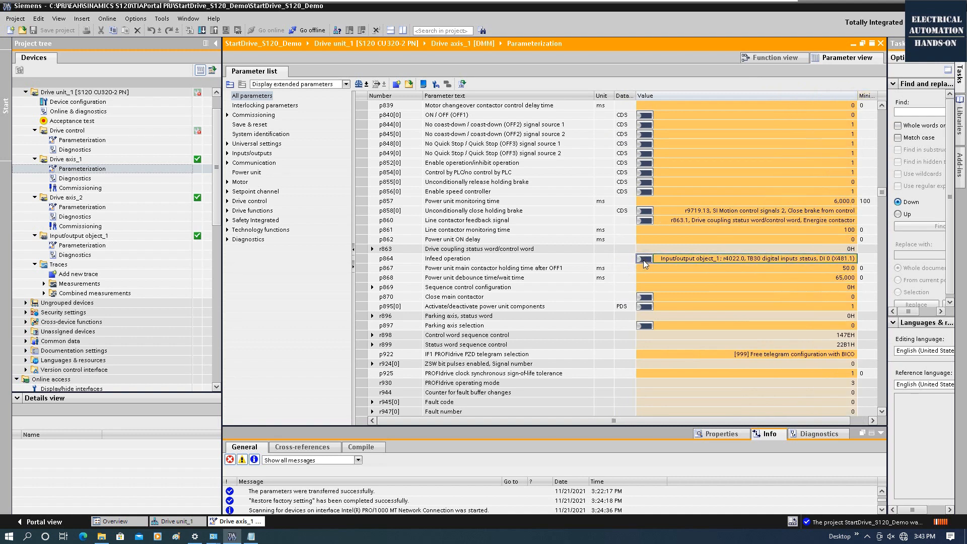
key(Escape)
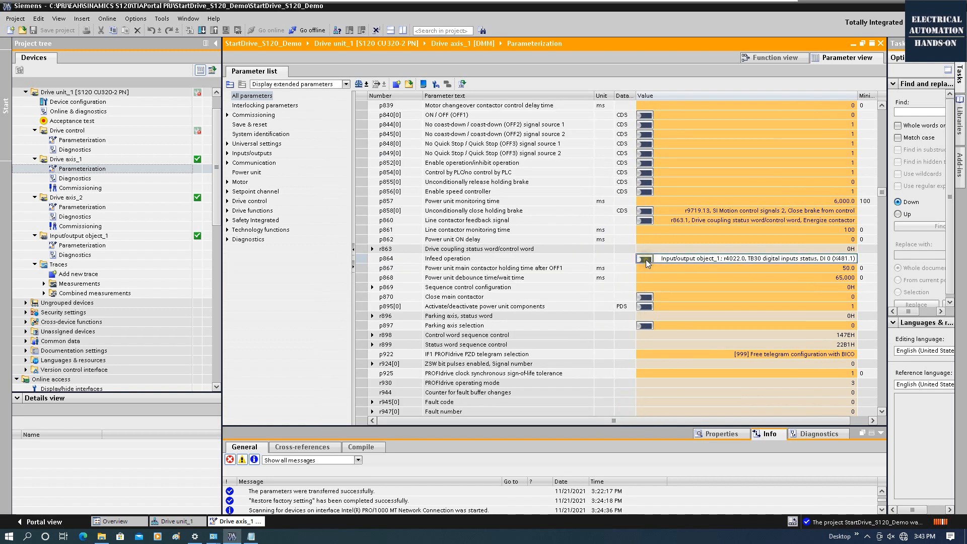
click(646, 260)
click(341, 190)
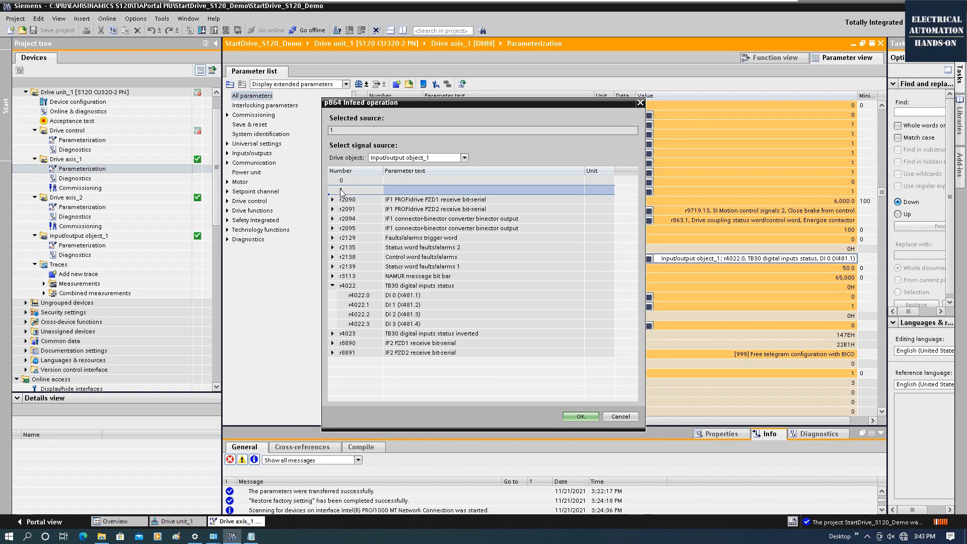
click(589, 417)
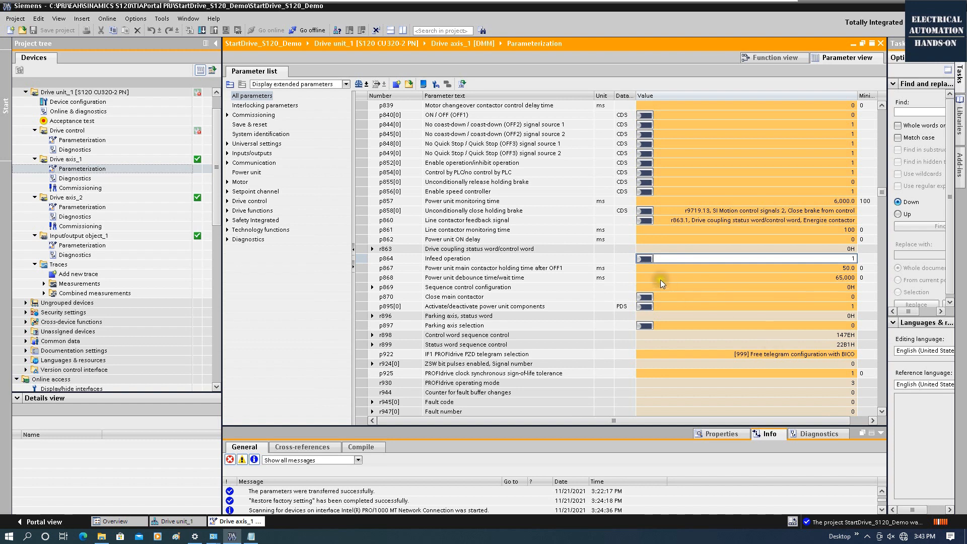
Step: Examine the signal sources that Drive axis_1 and Input/output object_1 offer for p864 Infeed operation
click(645, 259)
scroll(419, 298, down, 5)
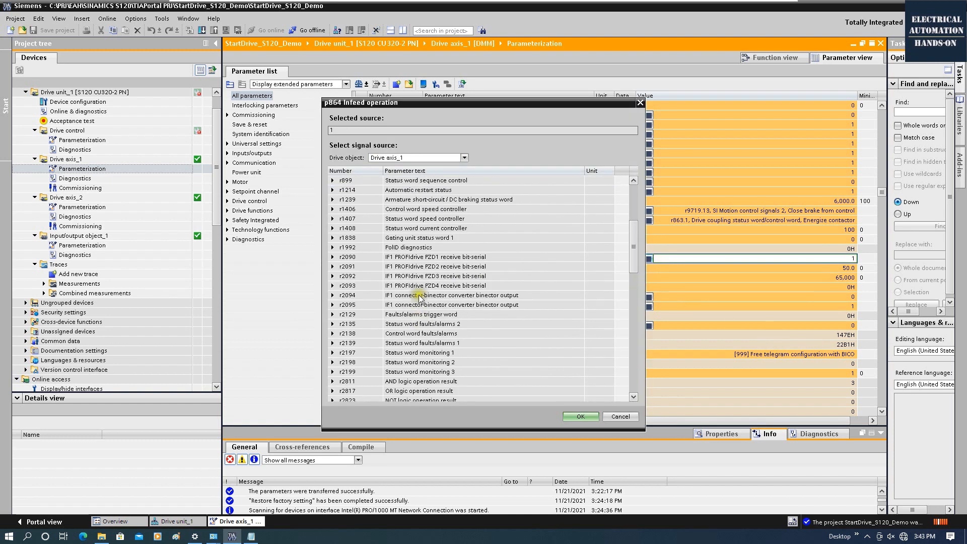
click(464, 158)
click(403, 187)
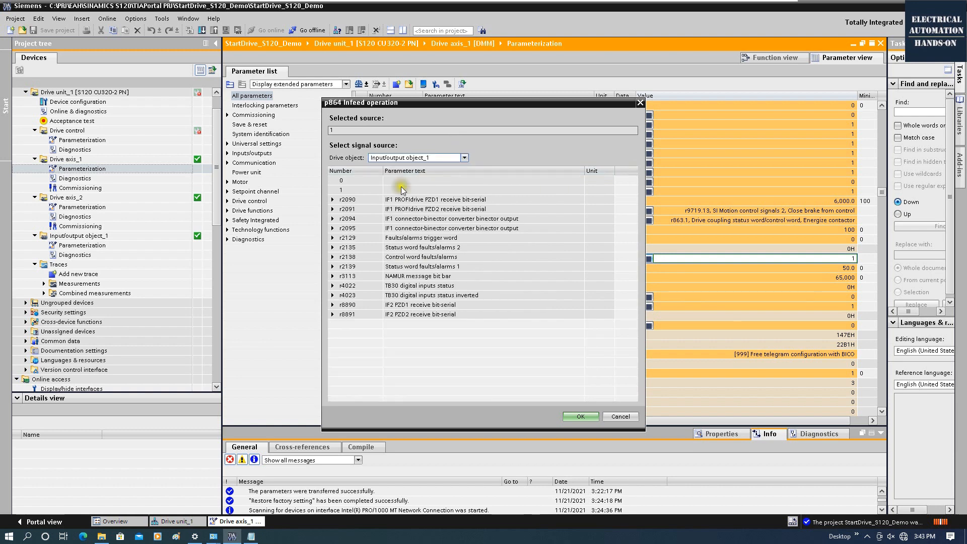
double_click(395, 288)
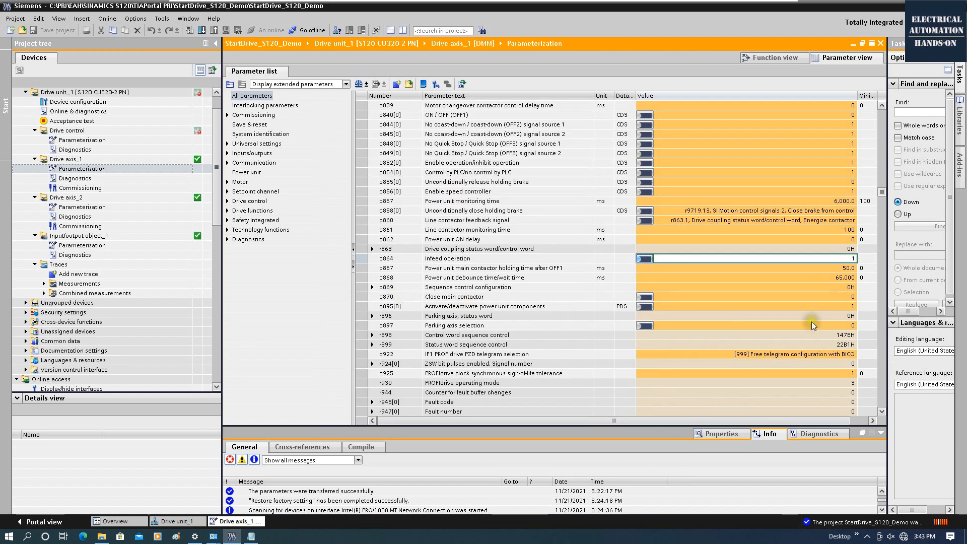
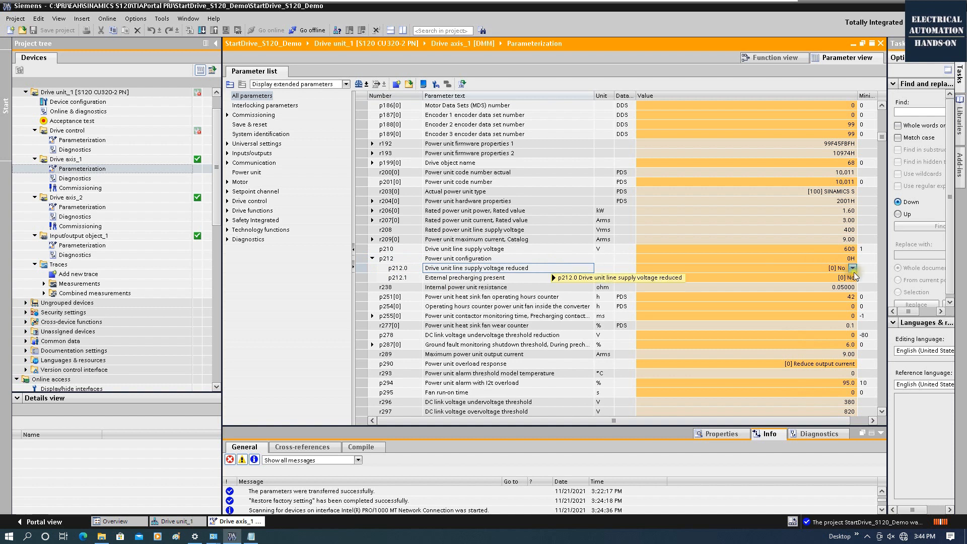
Step: Set p212.0 Drive unit line supply voltage reduced to [1] Yes and p210 Drive unit line supply voltage to 345 V for Drive axis_1
click(854, 269)
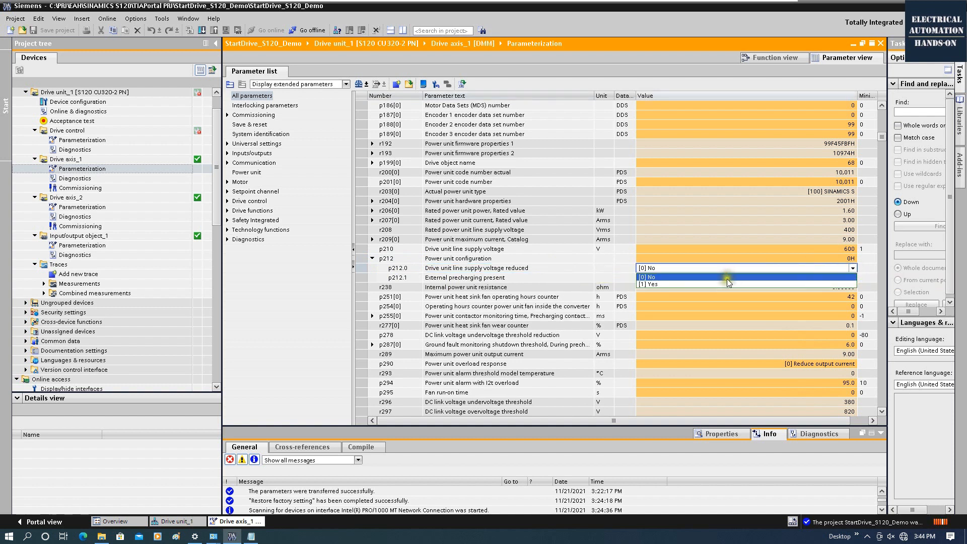
click(708, 286)
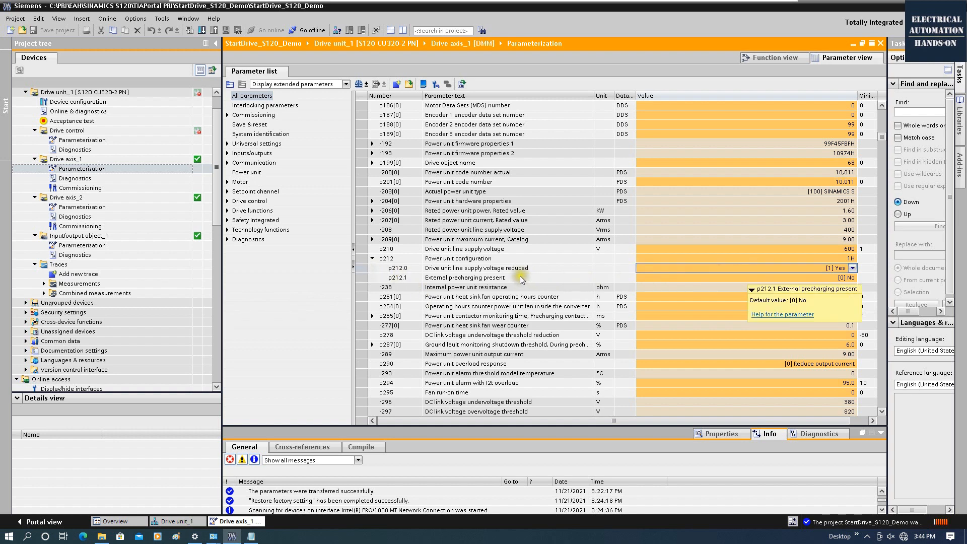
click(385, 249)
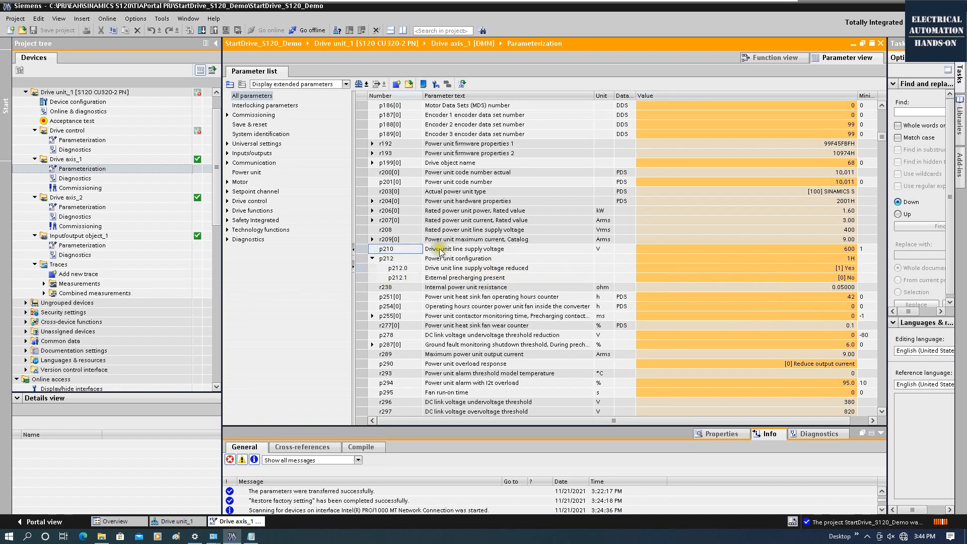
click(839, 249)
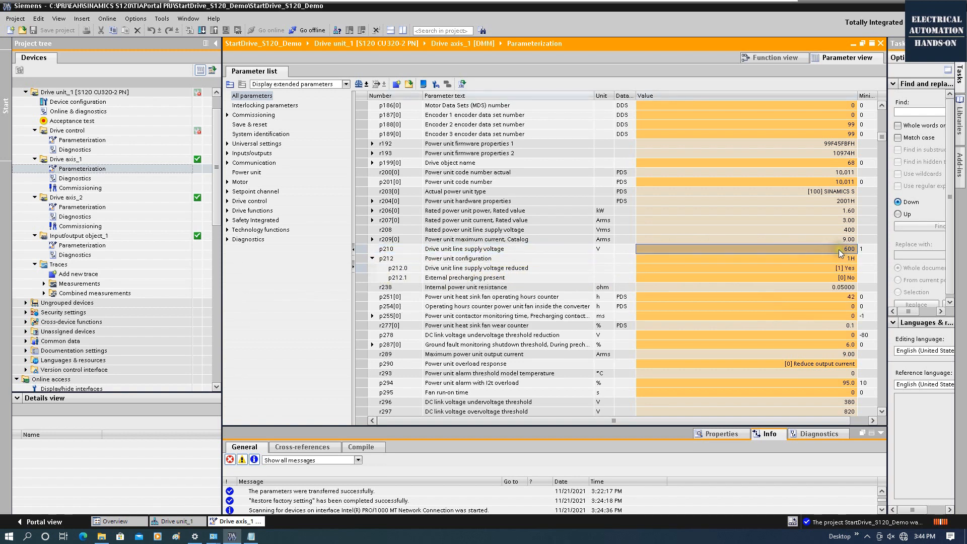
click(839, 249)
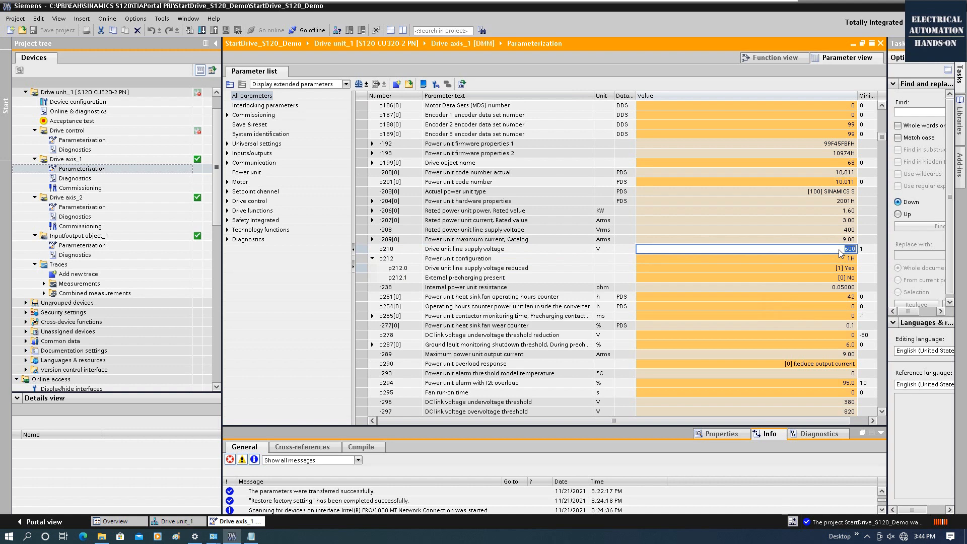
text(345)
key(Return)
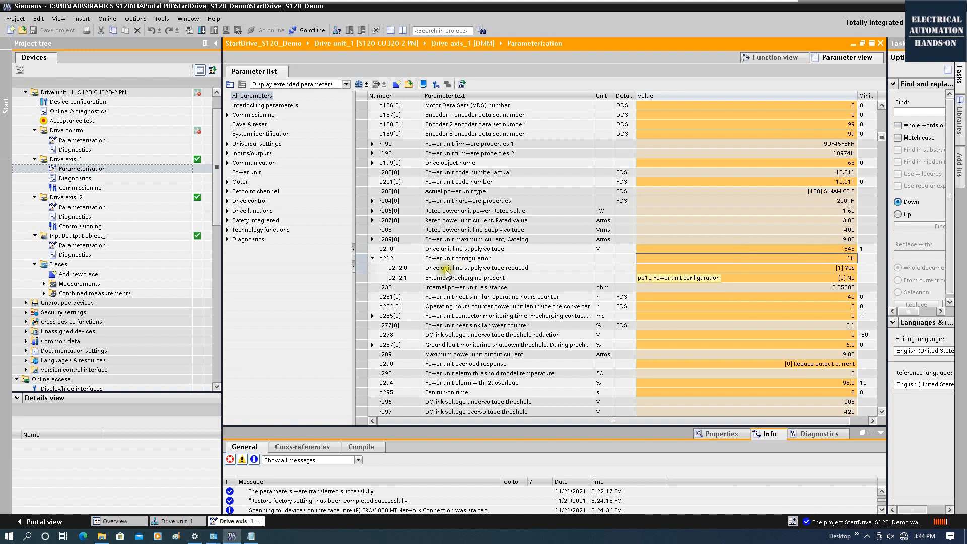
Step: Set Drive axis_1's p1244[0] DC link voltage threshold upper to 410 V and p1248[0] DC link voltage threshold lower to 245 V
click(357, 268)
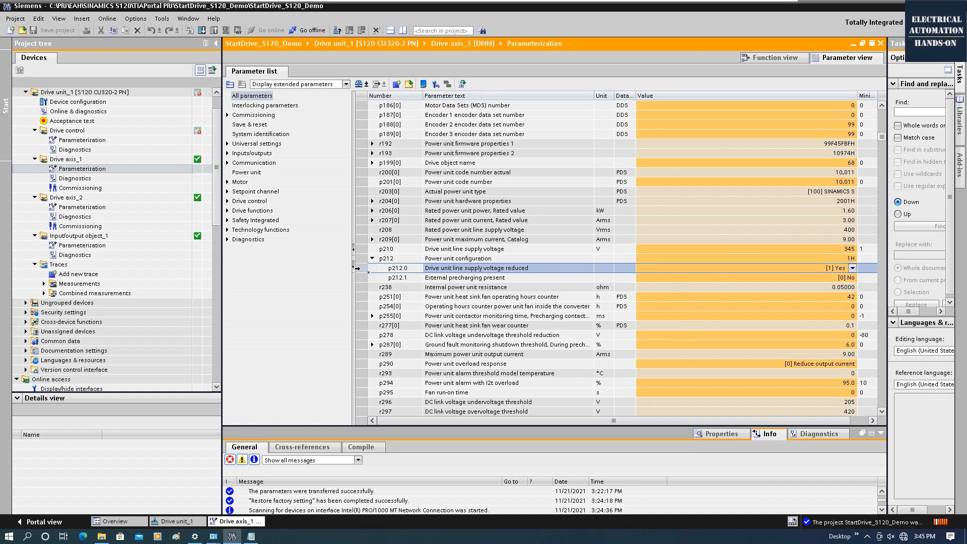
scroll(358, 268, down, 15)
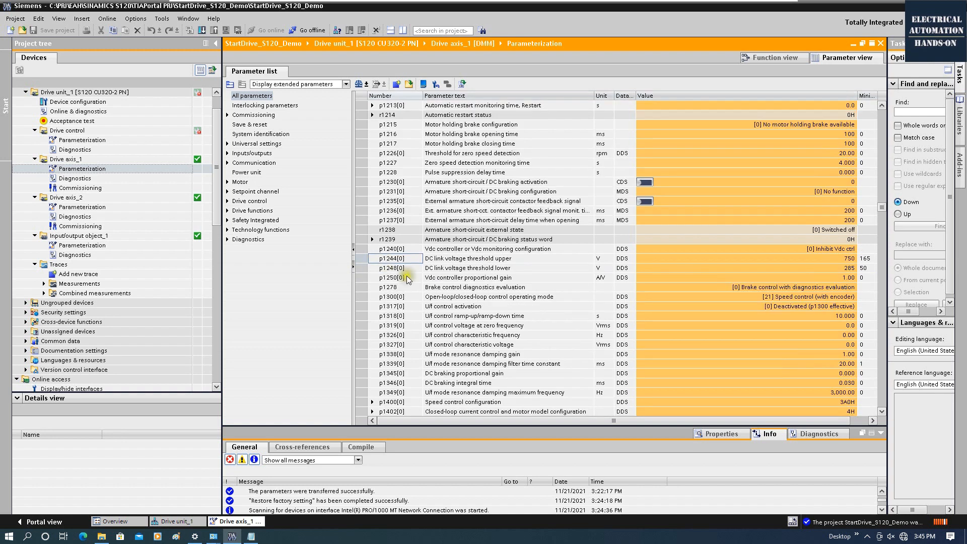
click(697, 258)
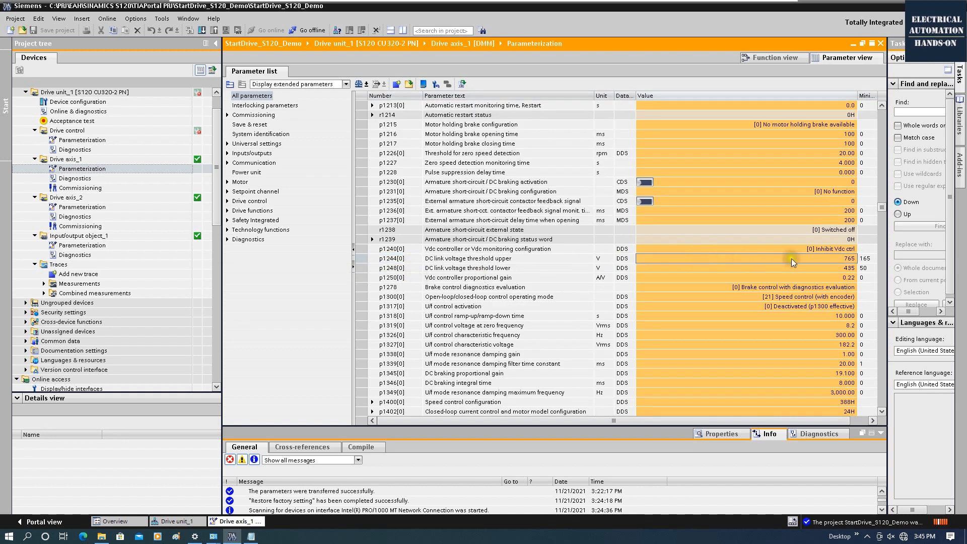
click(836, 261)
text(410)
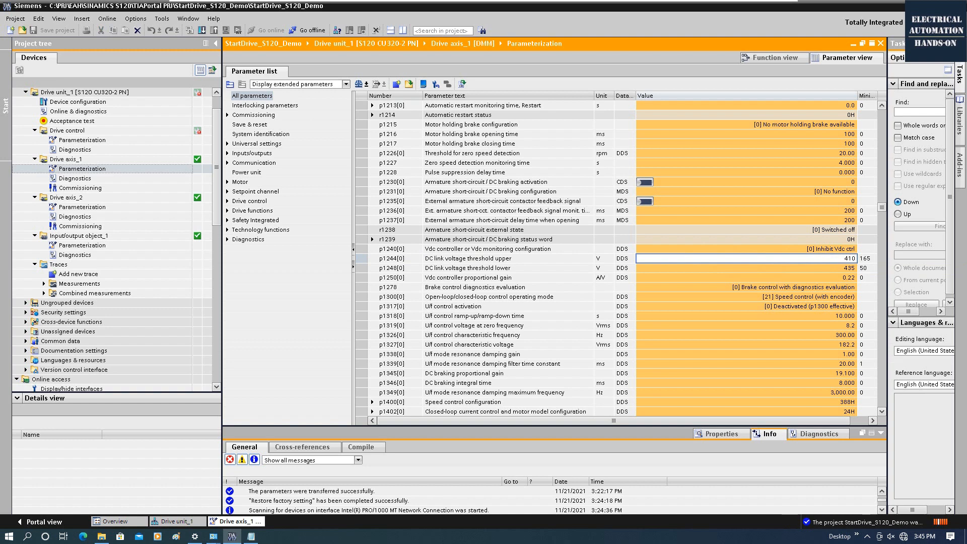
click(849, 269)
click(850, 270)
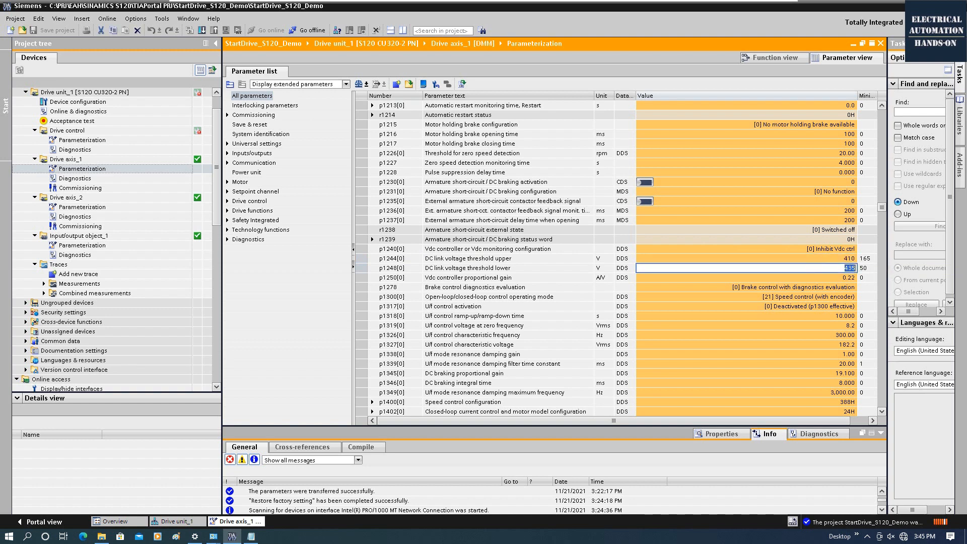
text(245)
key(Return)
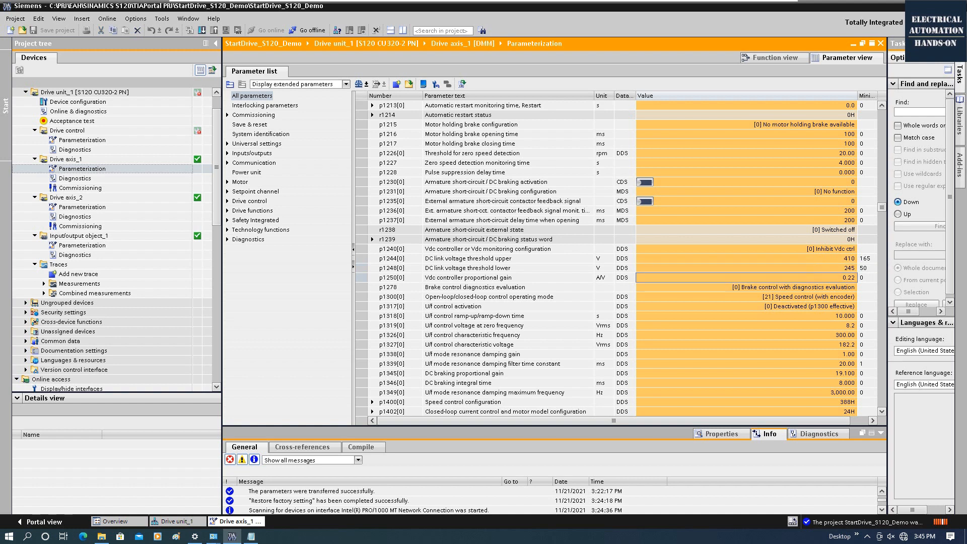
Step: Return Drive axis_1's p10 Drive commissioning parameter filter to [0] Ready
click(362, 240)
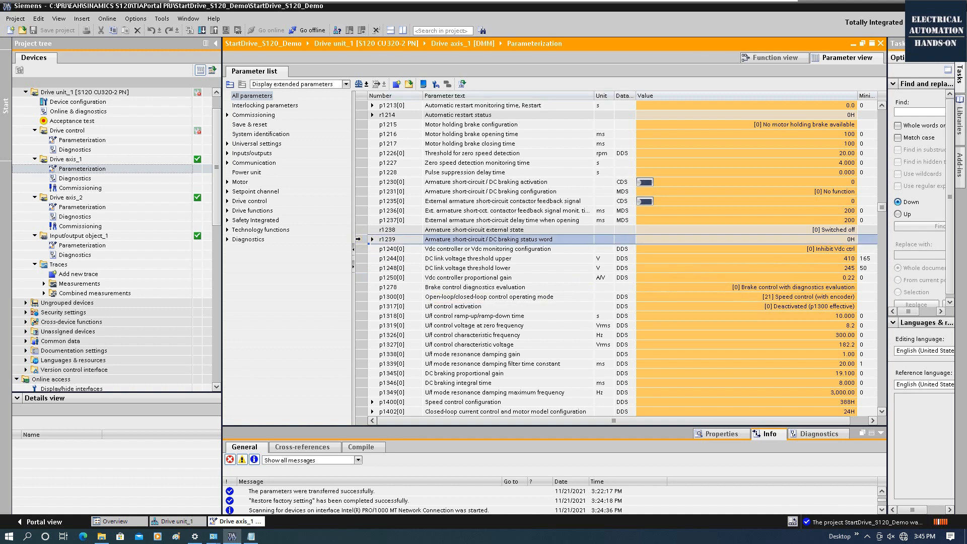
text(p10)
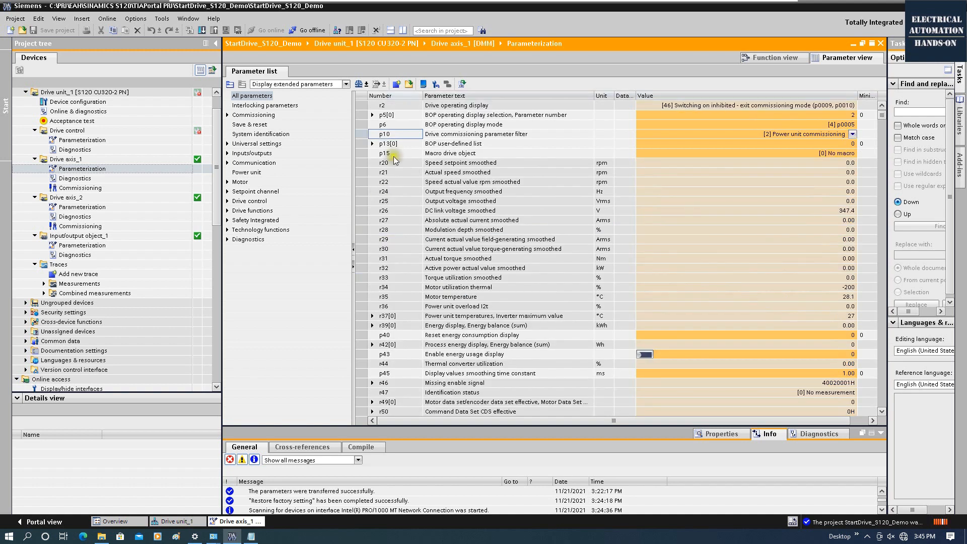
click(853, 137)
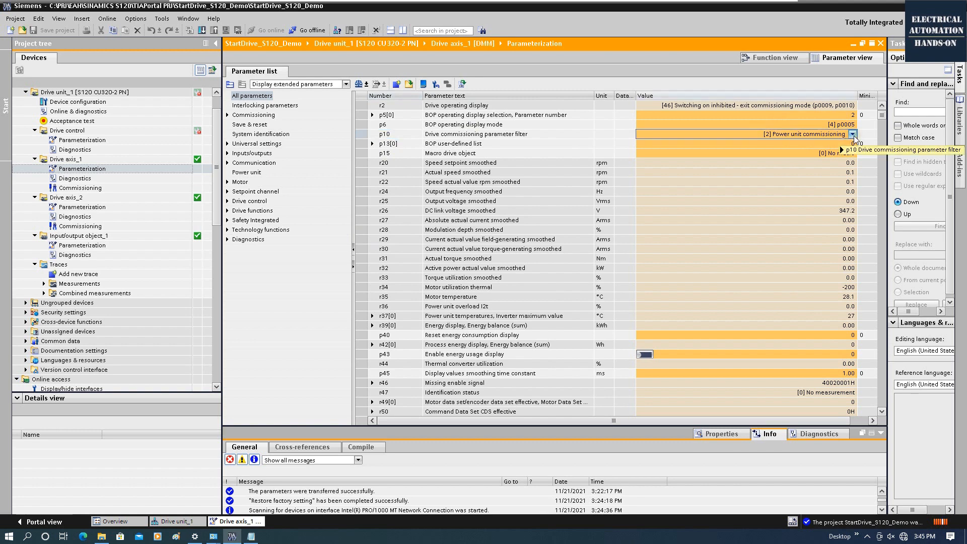
click(853, 135)
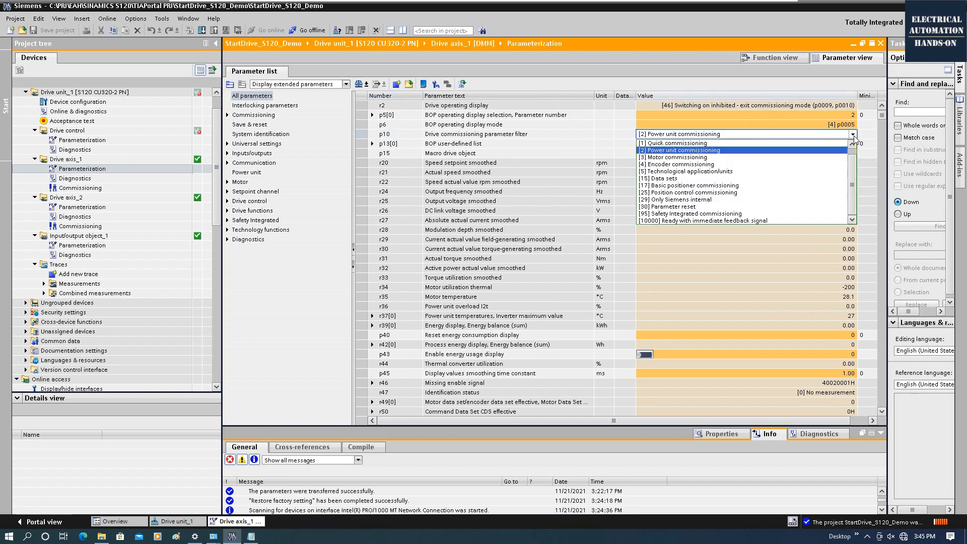
click(813, 149)
click(854, 134)
click(854, 135)
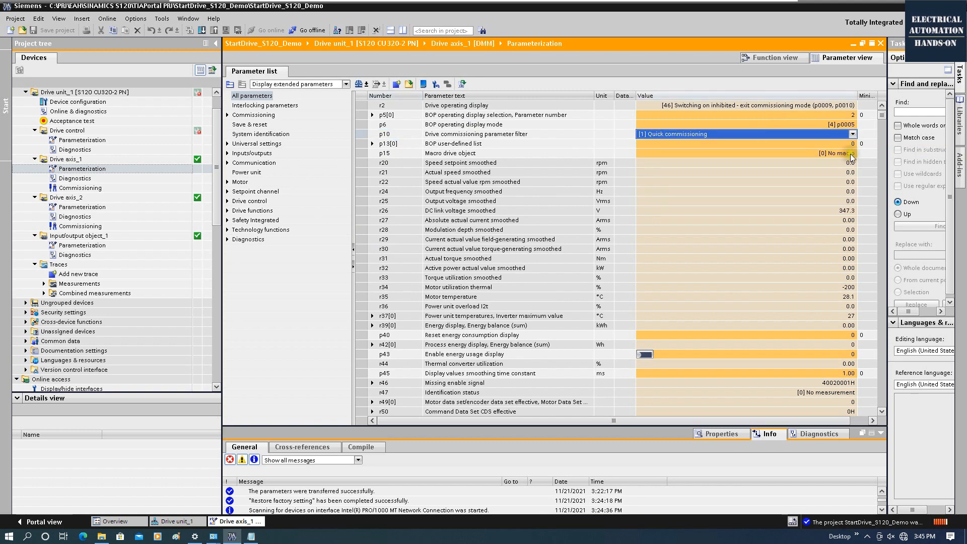
click(853, 135)
click(854, 135)
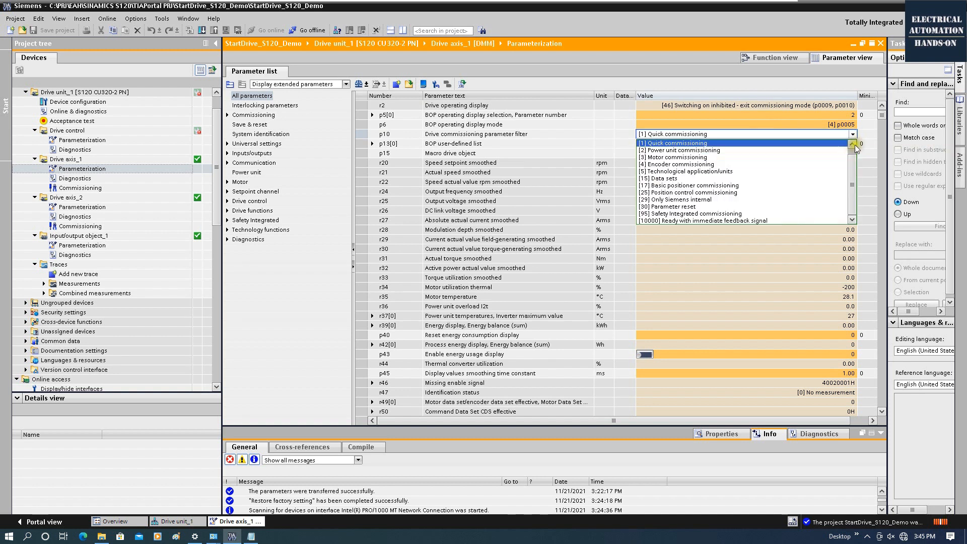
click(744, 143)
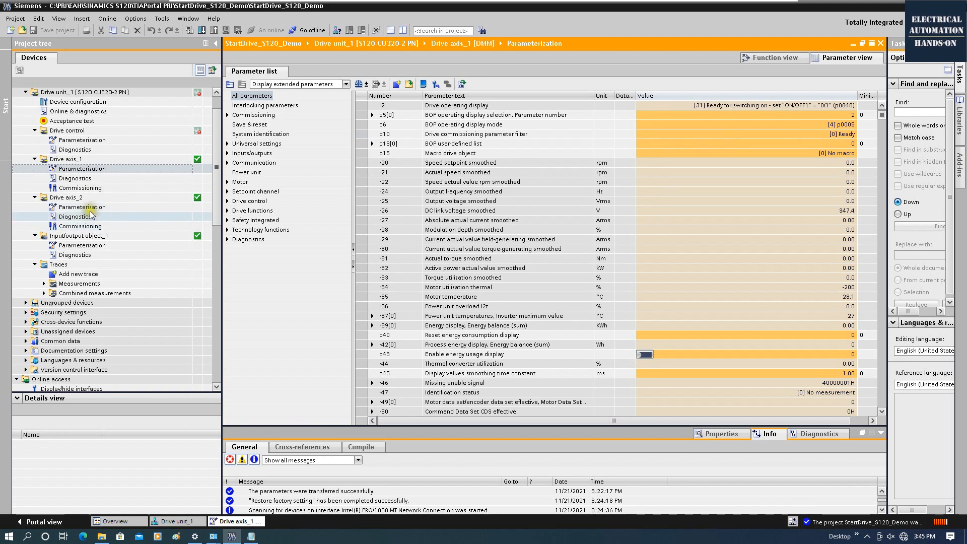
Step: Open the parameterization of Drive axis_2 and set p10 Drive commissioning parameter filter to [2] Power unit commissioning
double_click(76, 207)
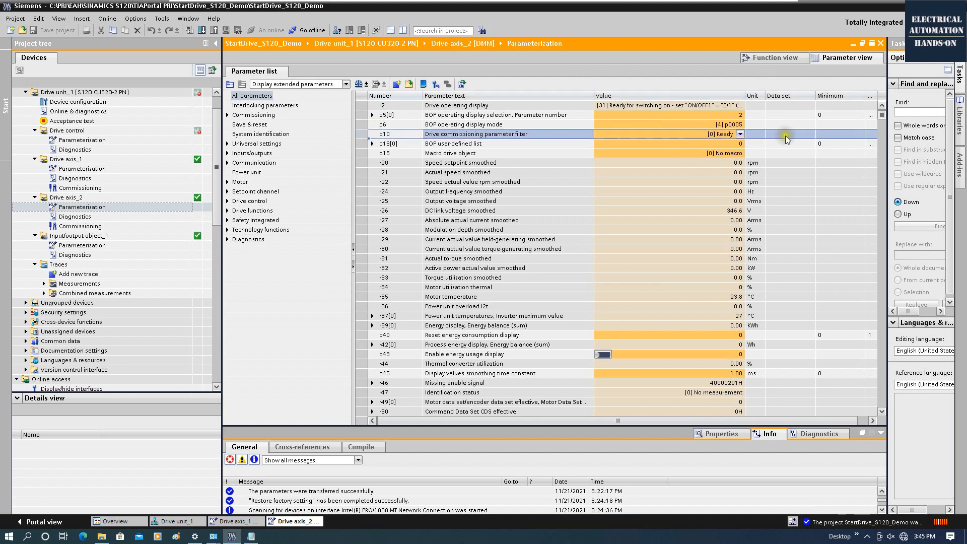
click(741, 135)
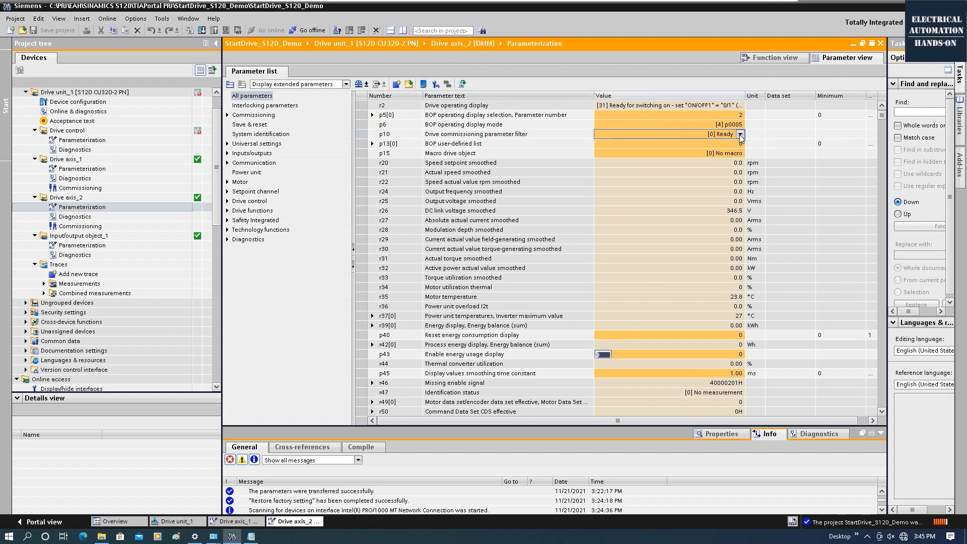
click(740, 134)
click(682, 160)
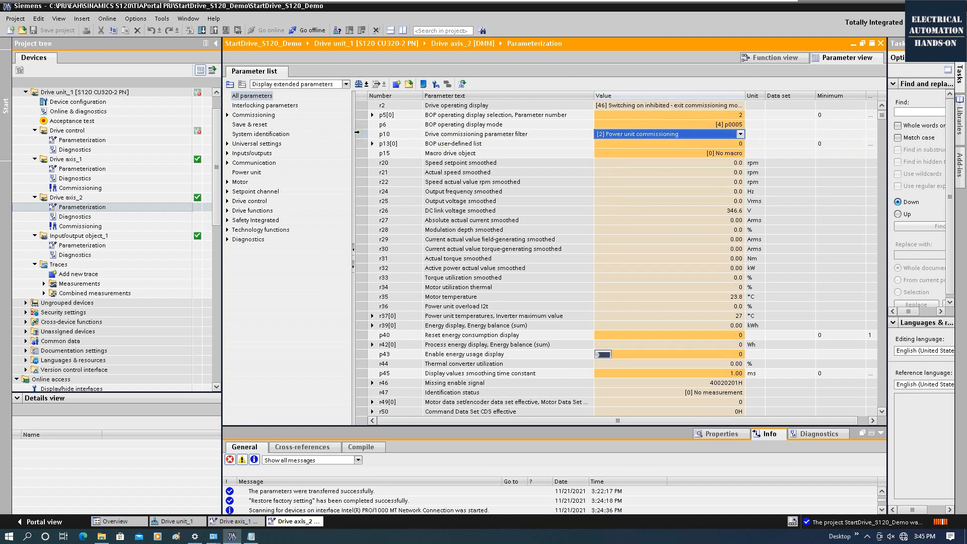
Step: Expand p212 Power unit configuration of Drive axis_2 and set p212.0 Drive unit line supply voltage reduced to [1] Yes
click(357, 132)
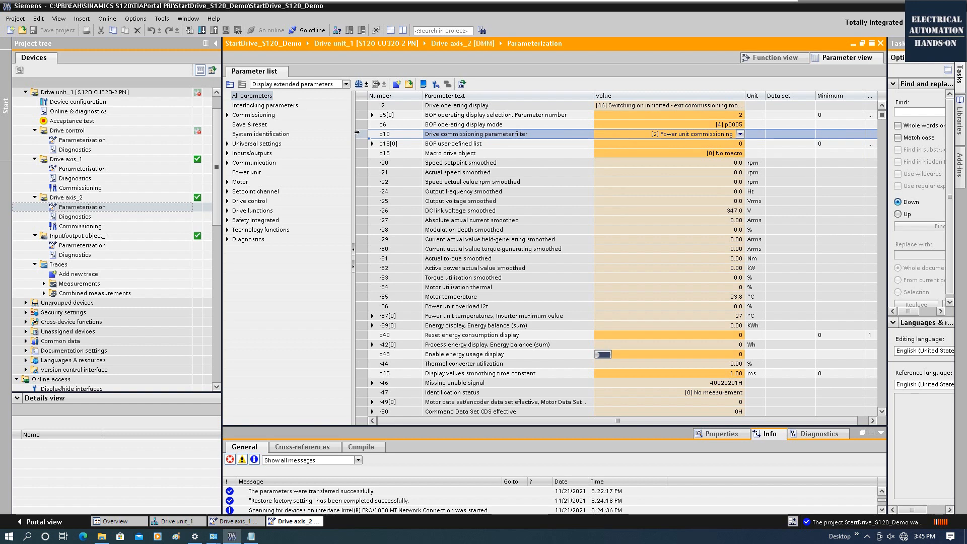
drag(882, 115, 882, 136)
click(722, 261)
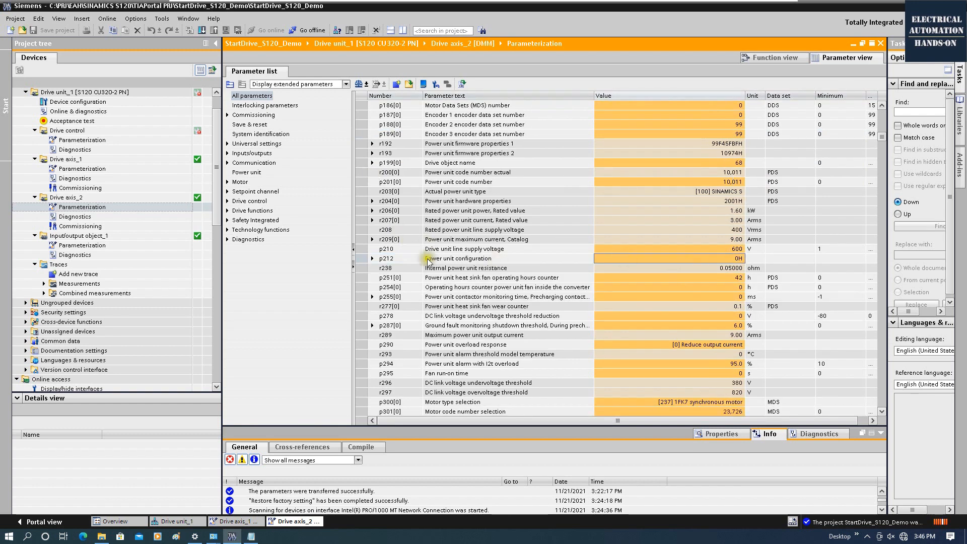
click(373, 258)
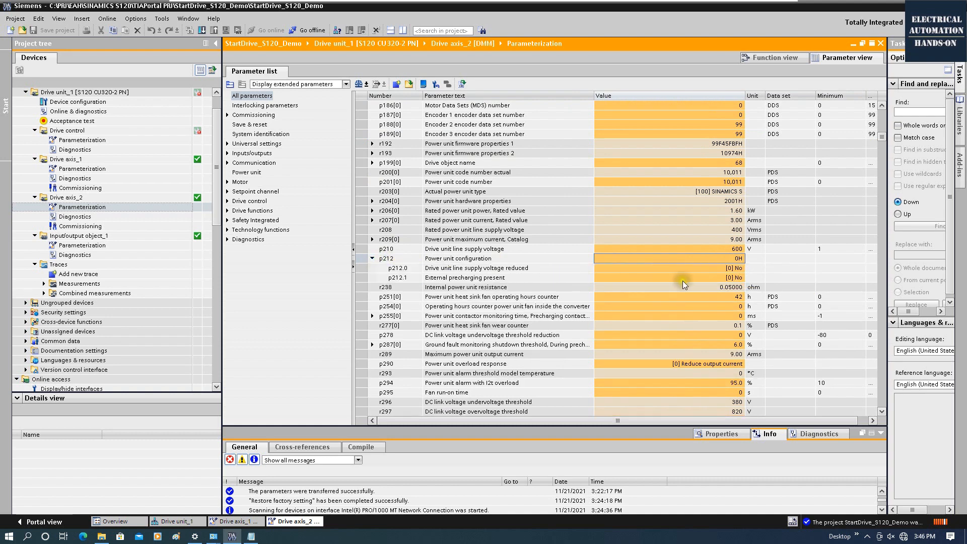
click(737, 268)
click(741, 271)
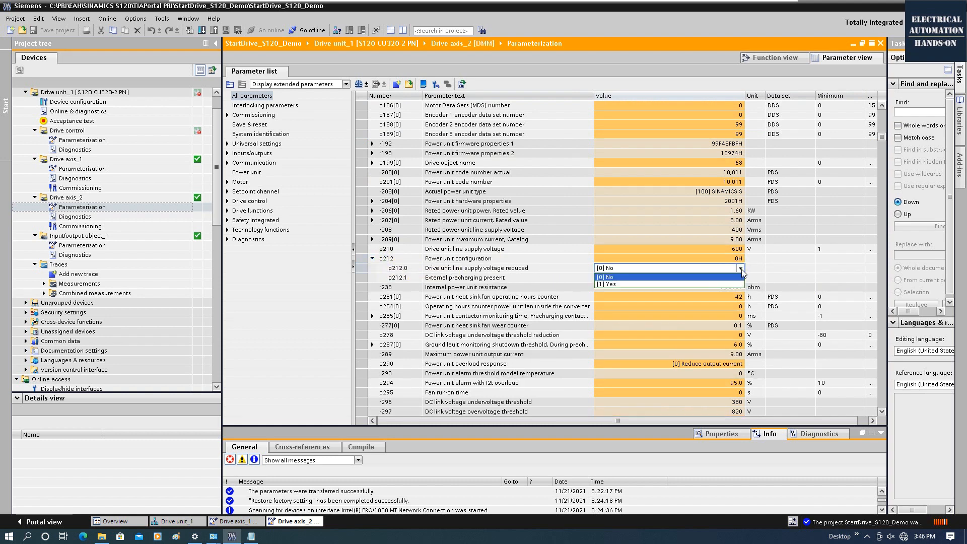
click(605, 286)
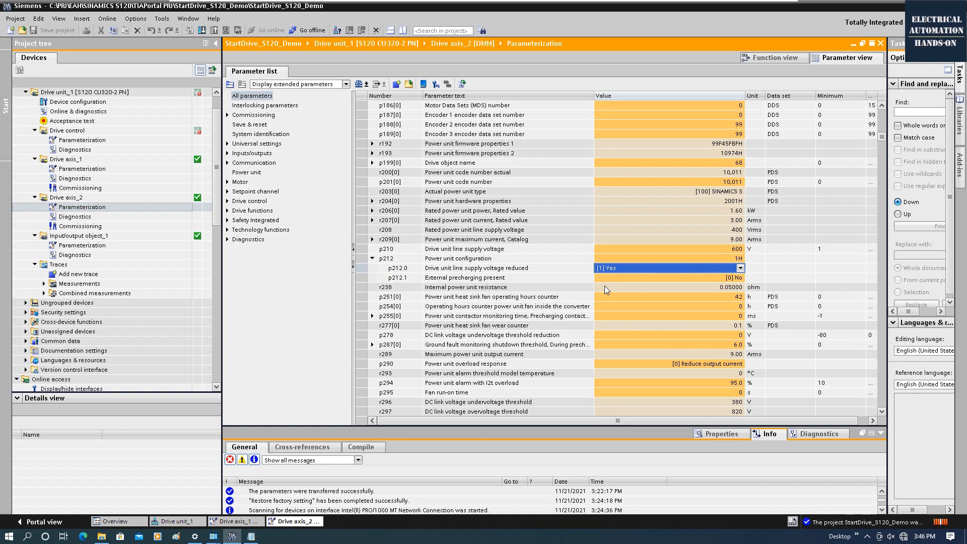
click(365, 264)
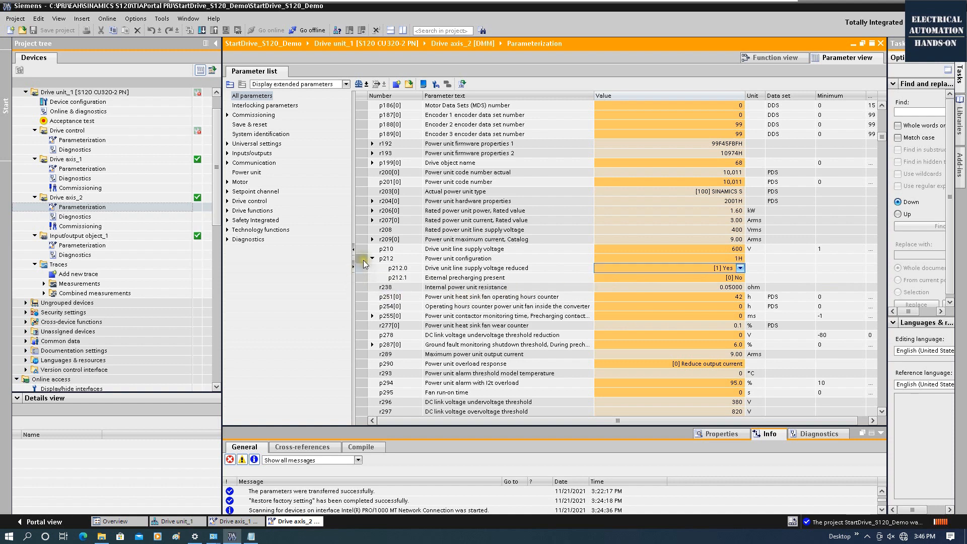
click(359, 260)
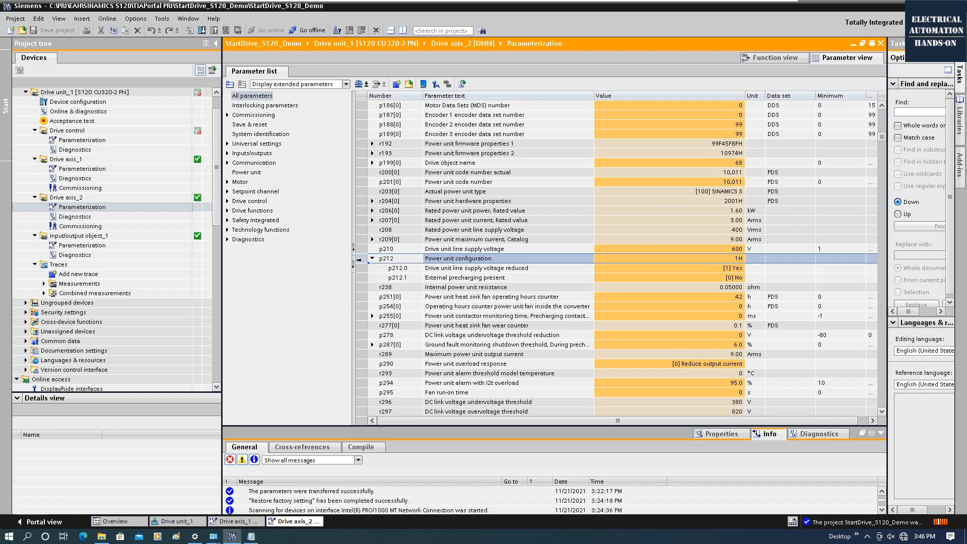
Step: Set p210 Drive unit line supply voltage of Drive axis_2 to 345 V
click(446, 249)
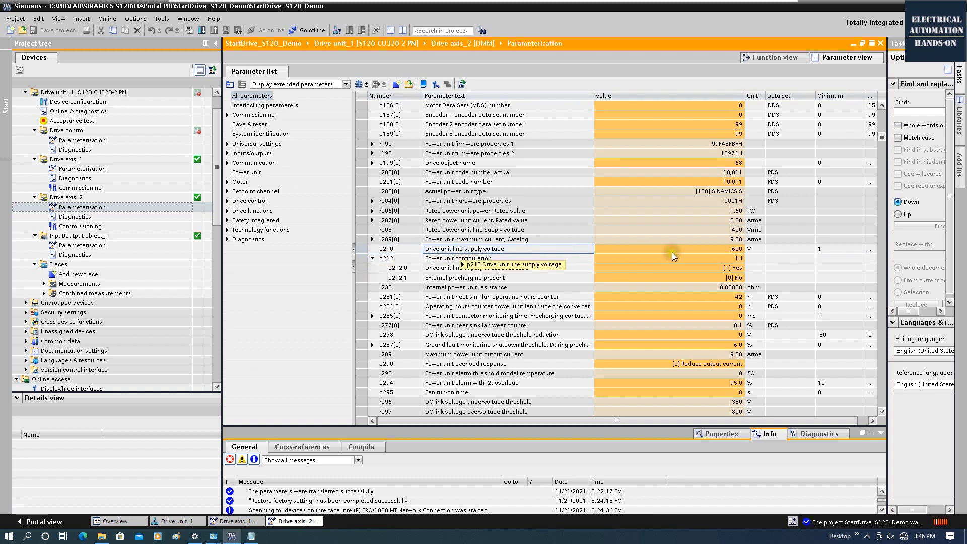
double_click(719, 249)
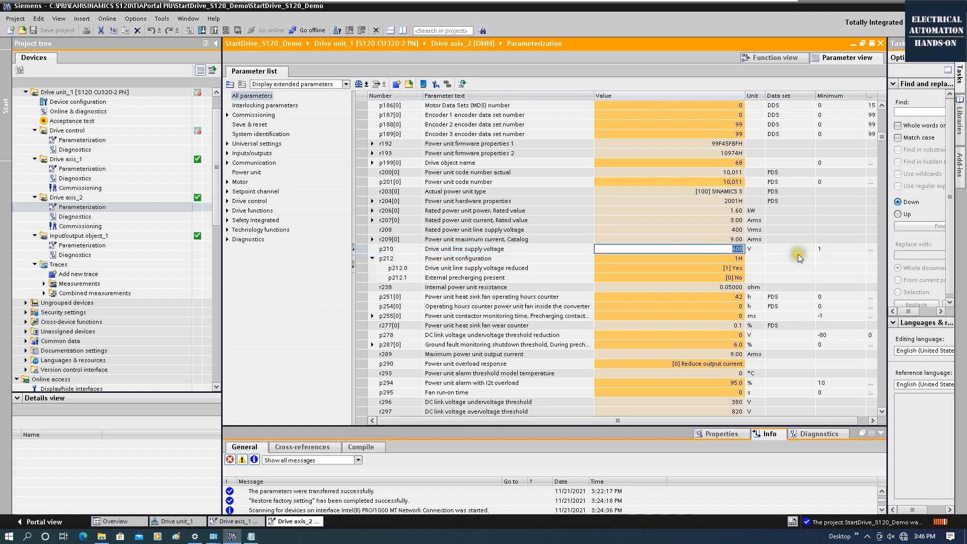
text(345)
key(Return)
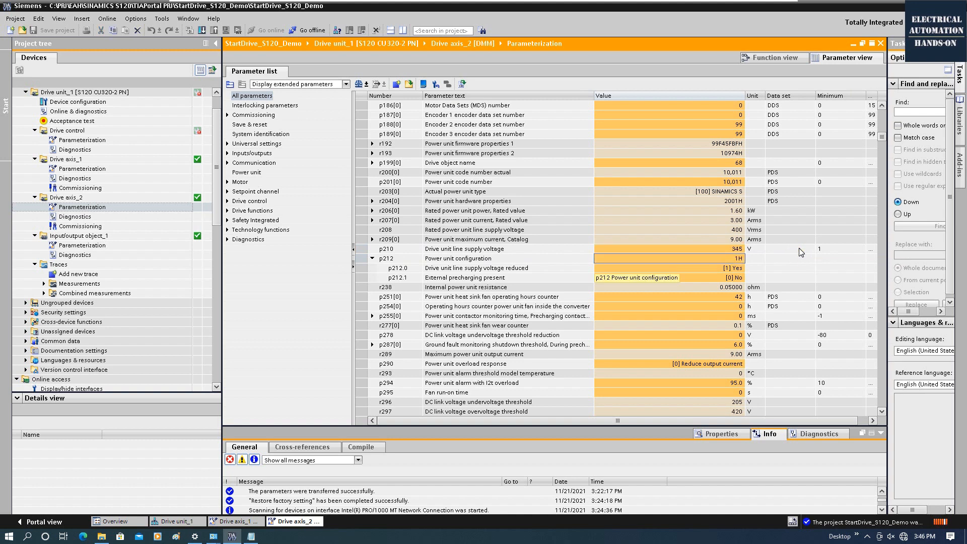
Step: Set Drive axis_2's DC link voltage thresholds: p1244[0] upper to 410 V and p1248[0] lower to 245 V
click(357, 249)
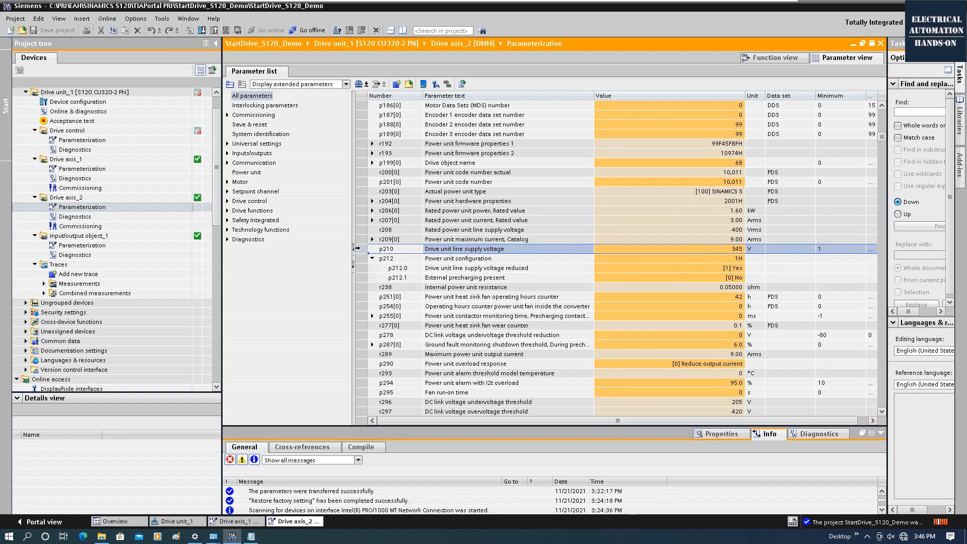
text(1244[0)
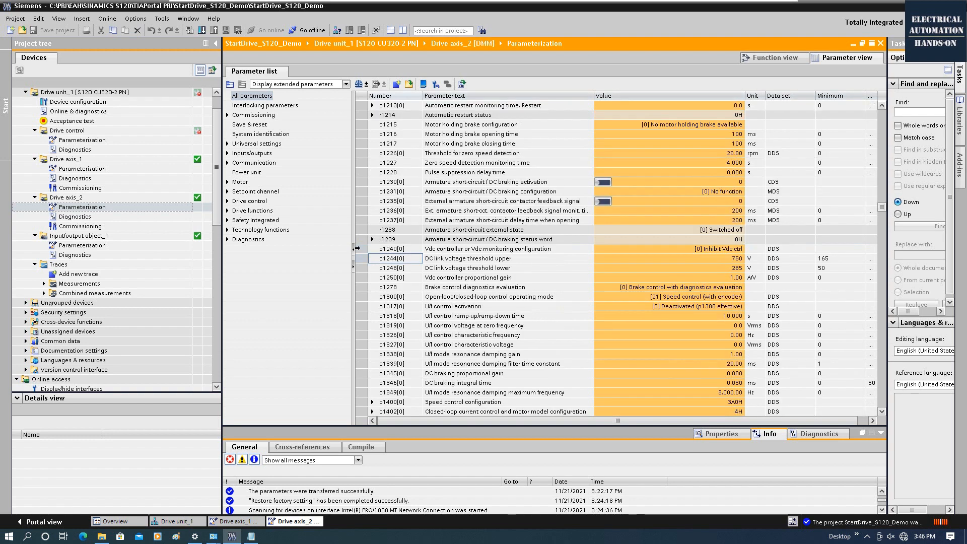
double_click(738, 258)
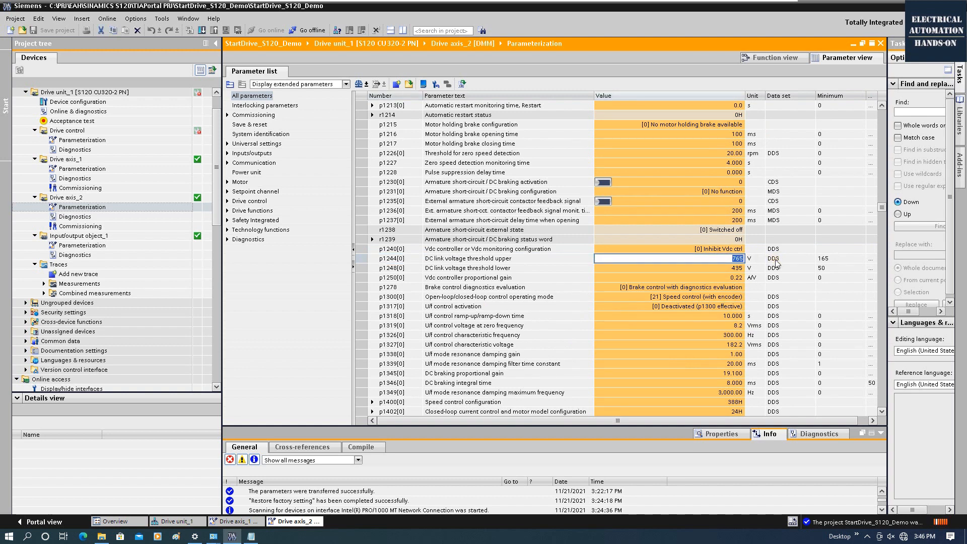
text(410)
key(Return)
double_click(727, 269)
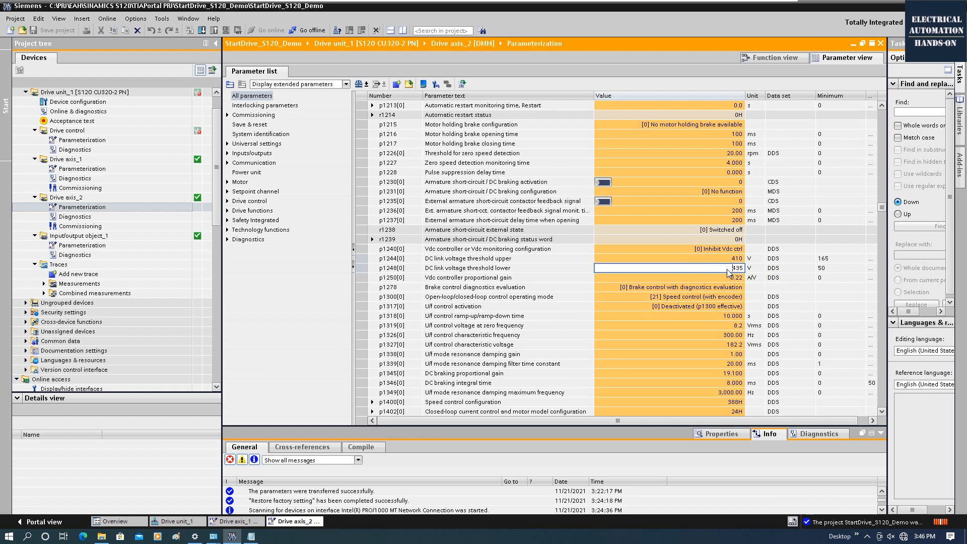
drag(728, 269, 751, 270)
key(Return)
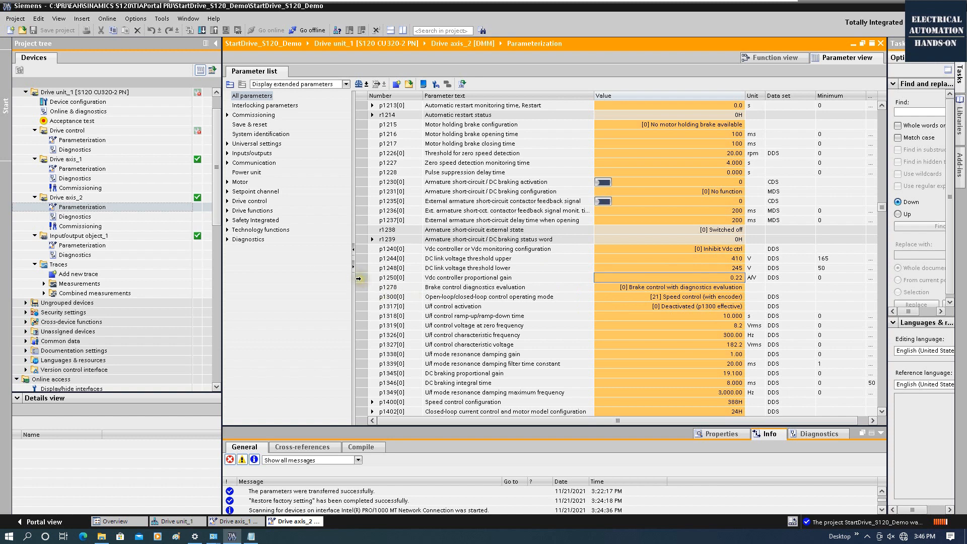
Step: Set the signal source of p864 Infeed operation of Drive axis_2 to 1
click(358, 277)
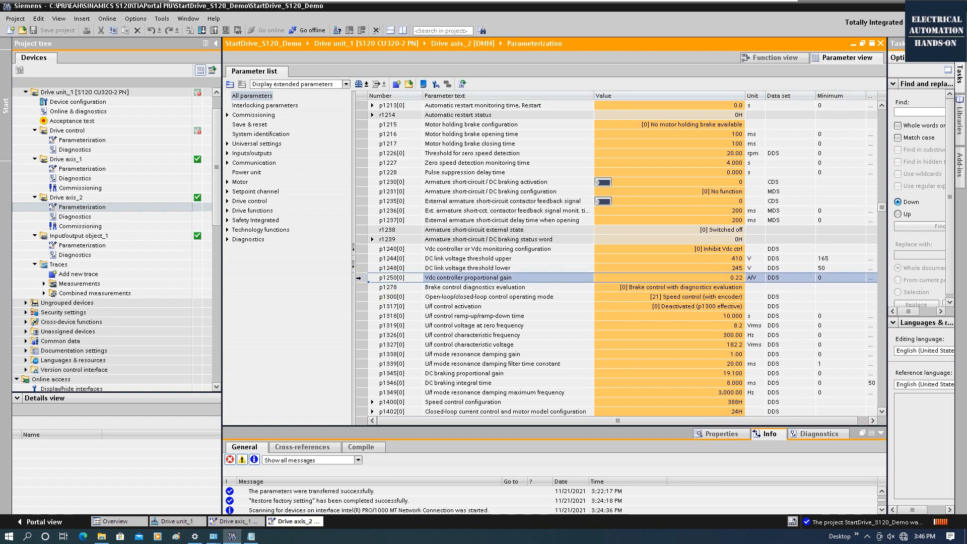
scroll(388, 321, up, 10)
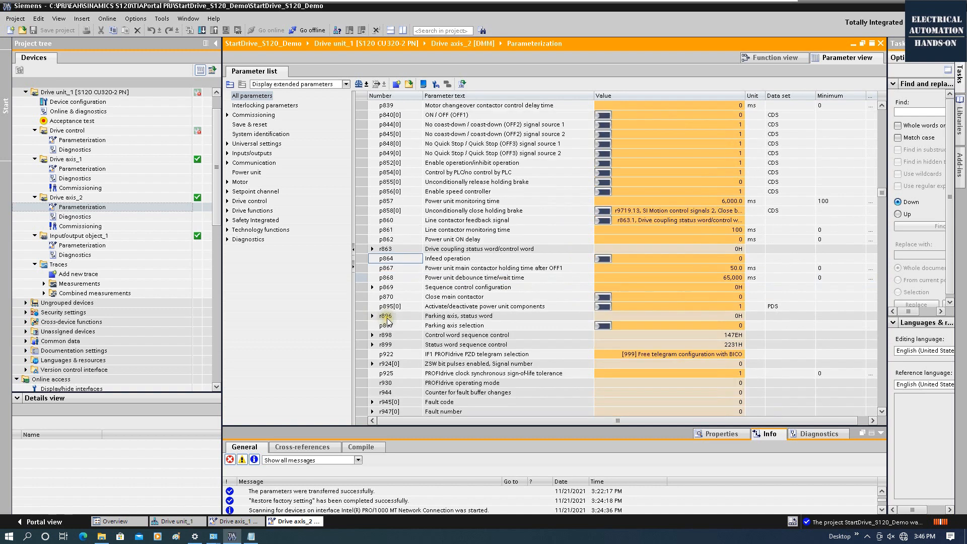
click(603, 259)
click(349, 190)
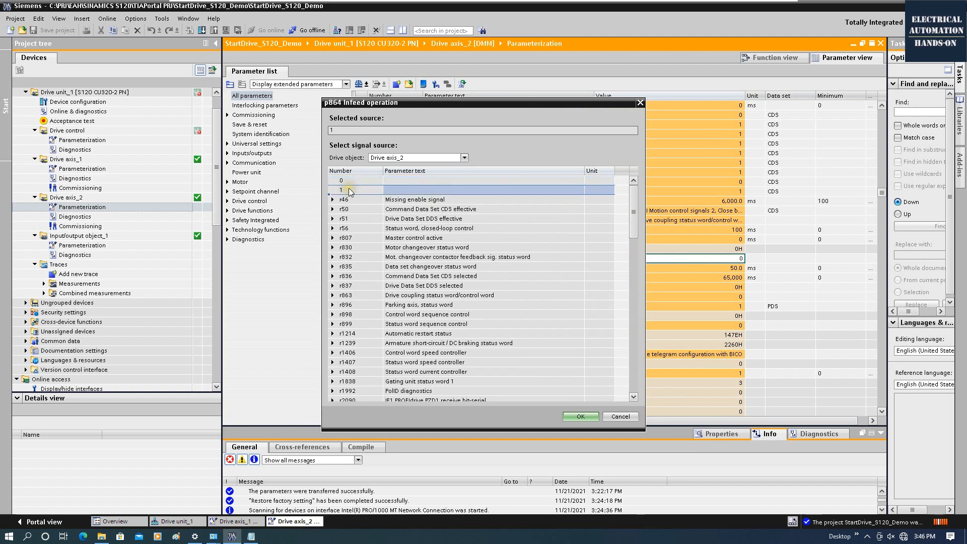
double_click(350, 191)
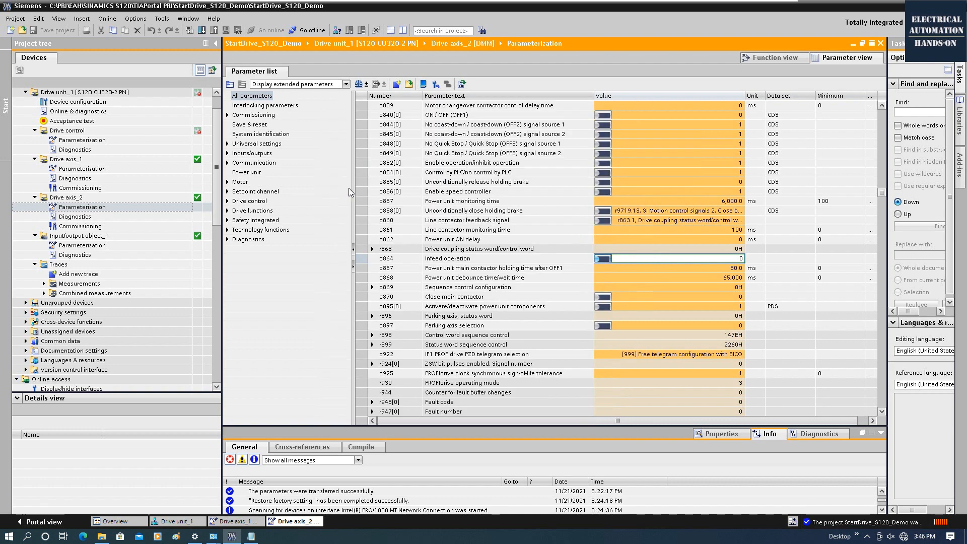
Step: Return Drive axis_2's p10 Drive commissioning parameter filter to [0] Ready
click(360, 248)
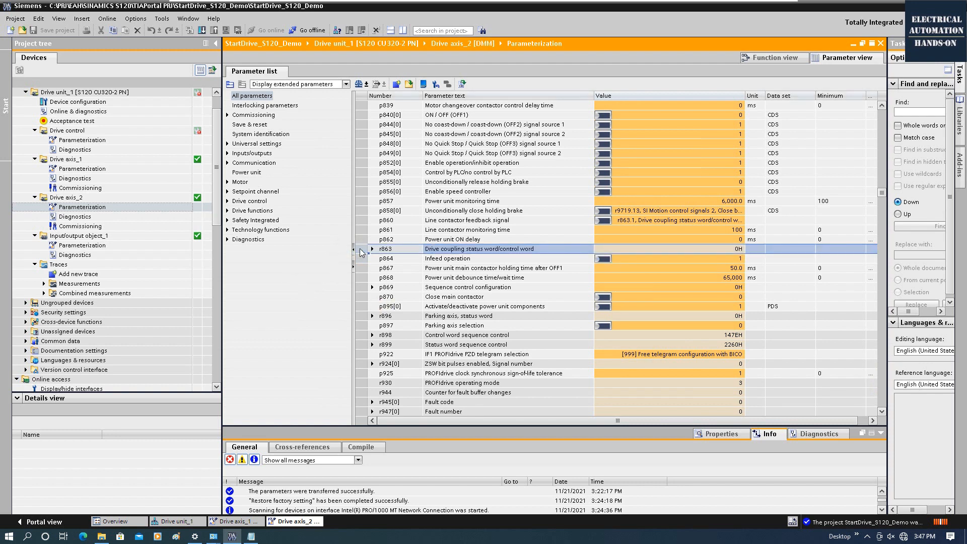
key(ctrl+Home)
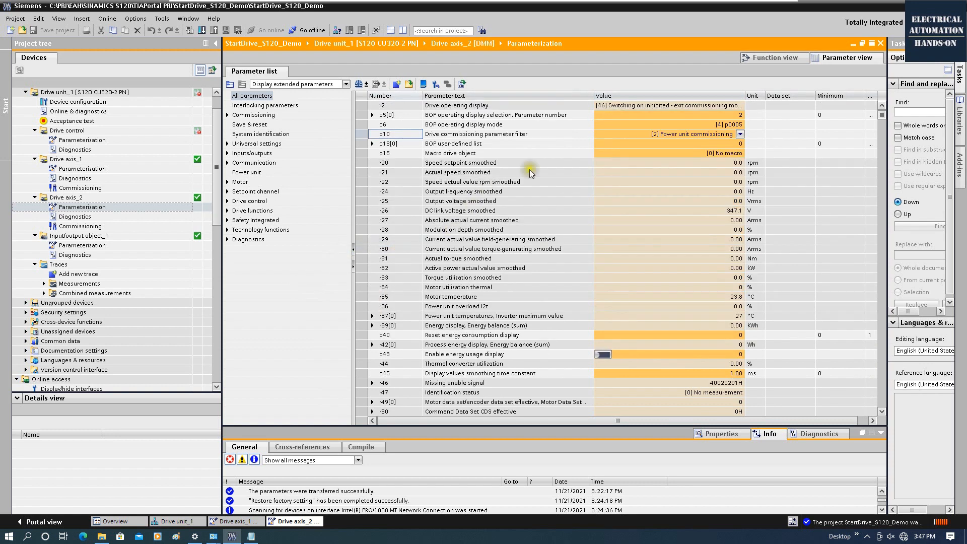
click(739, 135)
click(739, 135)
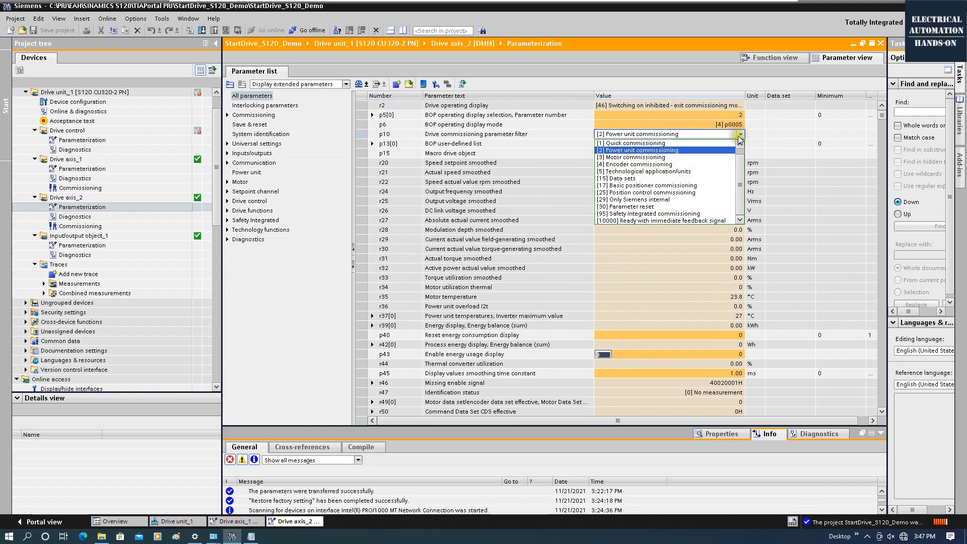
click(655, 143)
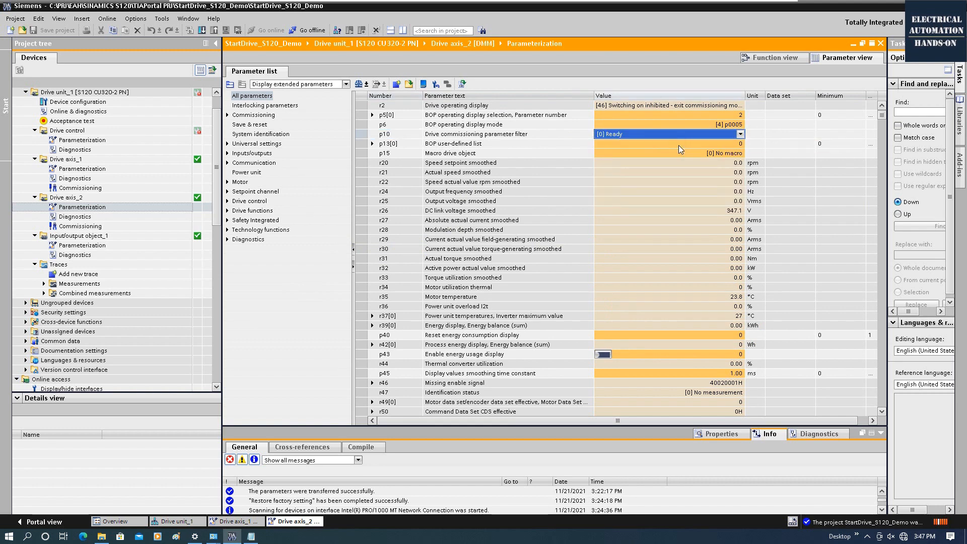
click(476, 249)
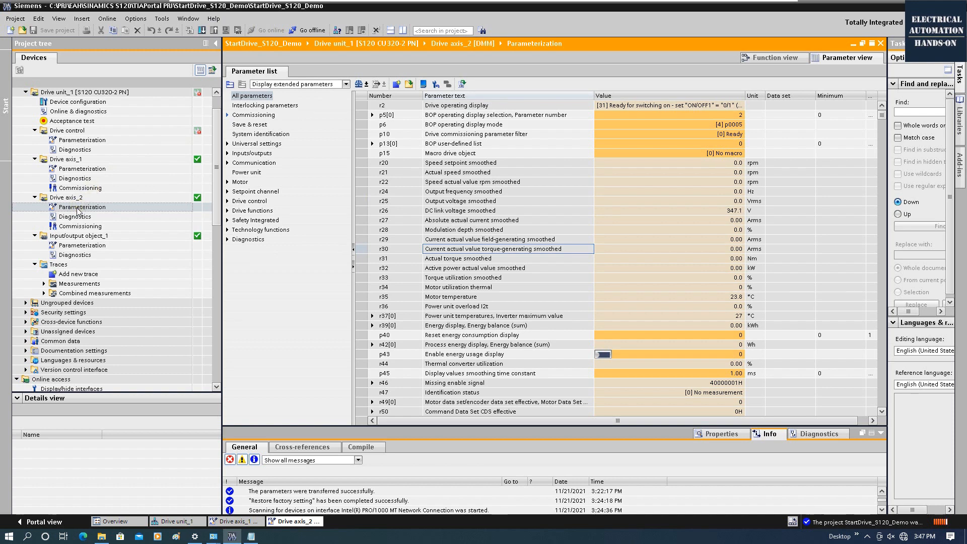
Step: Open the device configuration of Drive unit_1 and inspect the commands available for its Drive control object
scroll(70, 172, up, 1)
click(66, 160)
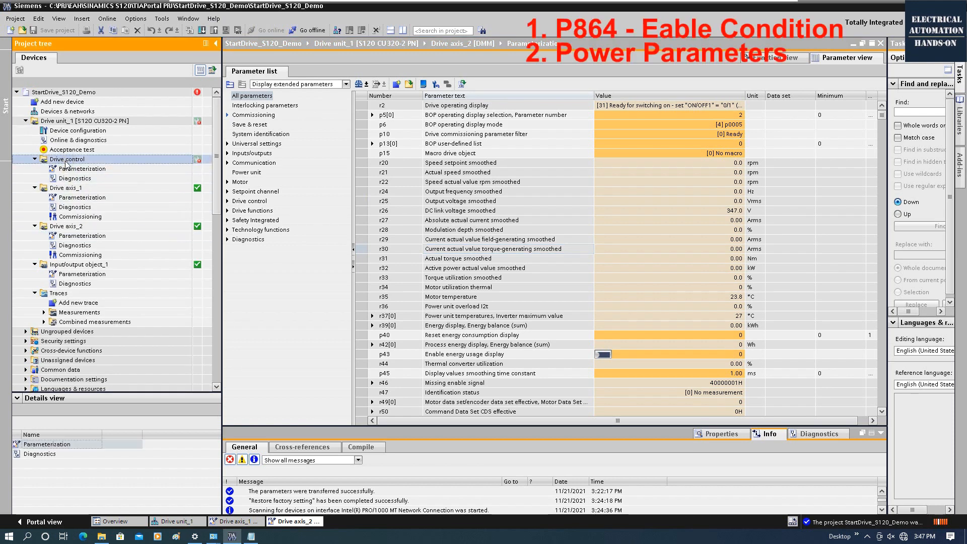
click(78, 121)
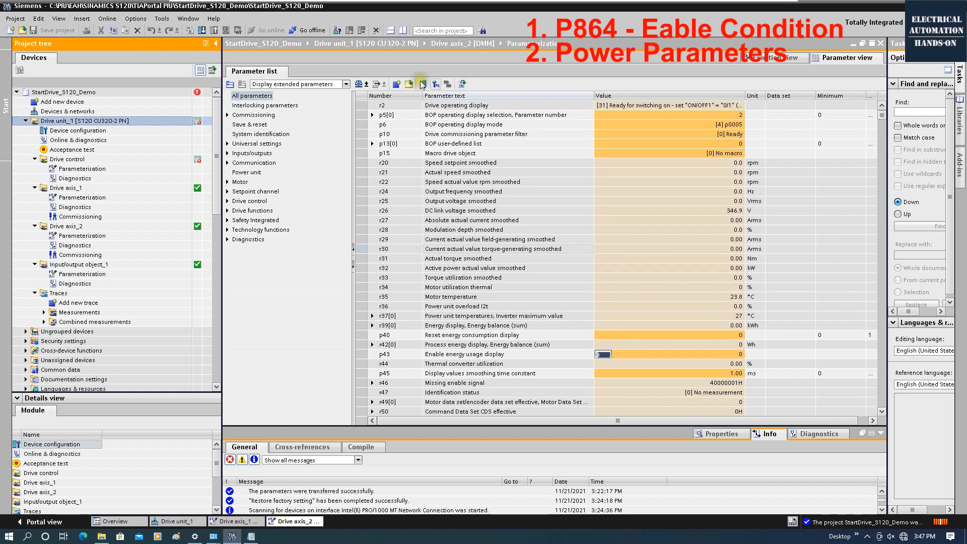
click(96, 133)
double_click(95, 132)
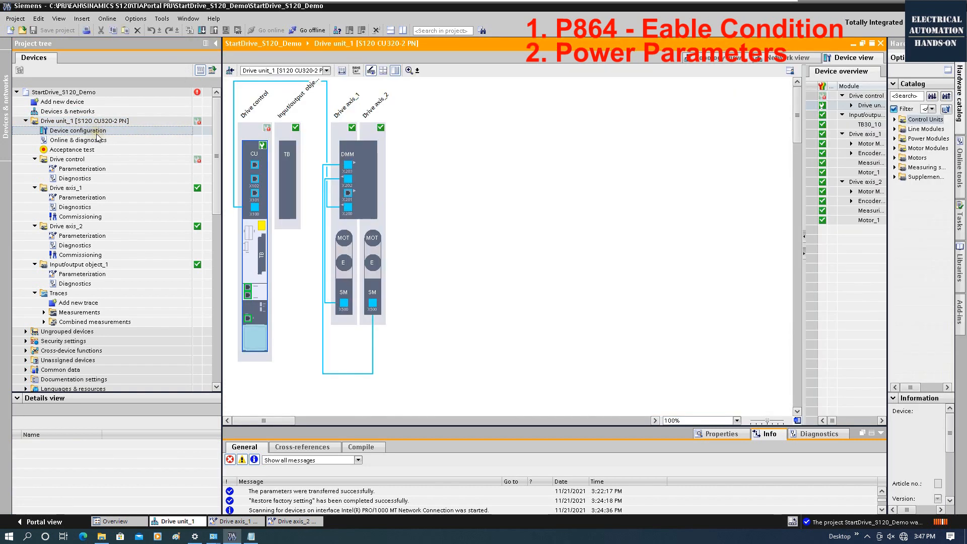
click(259, 133)
right_click(259, 133)
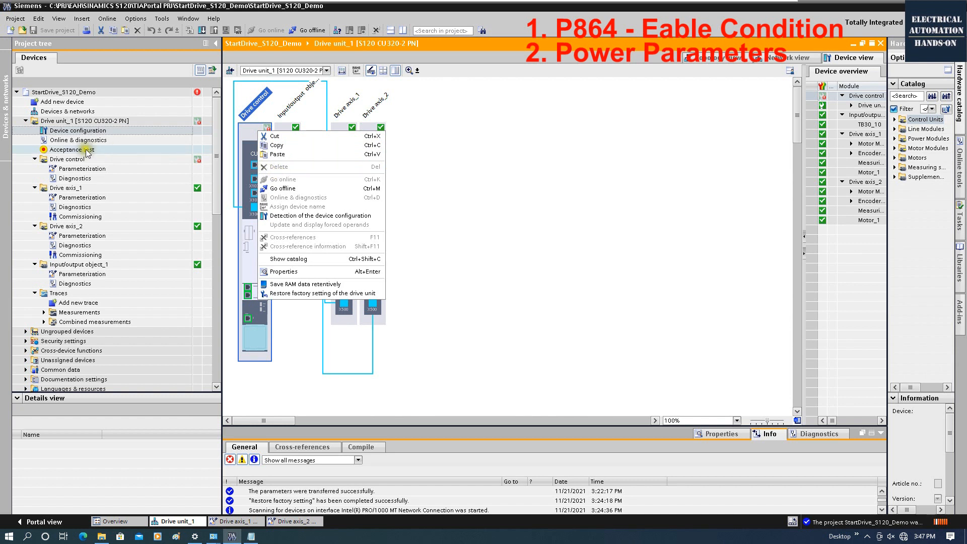
click(67, 171)
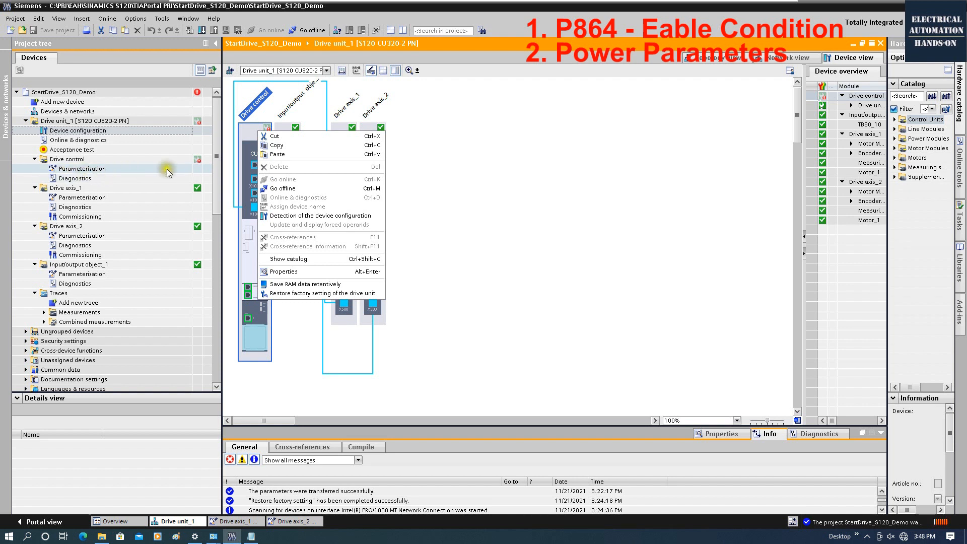
click(83, 180)
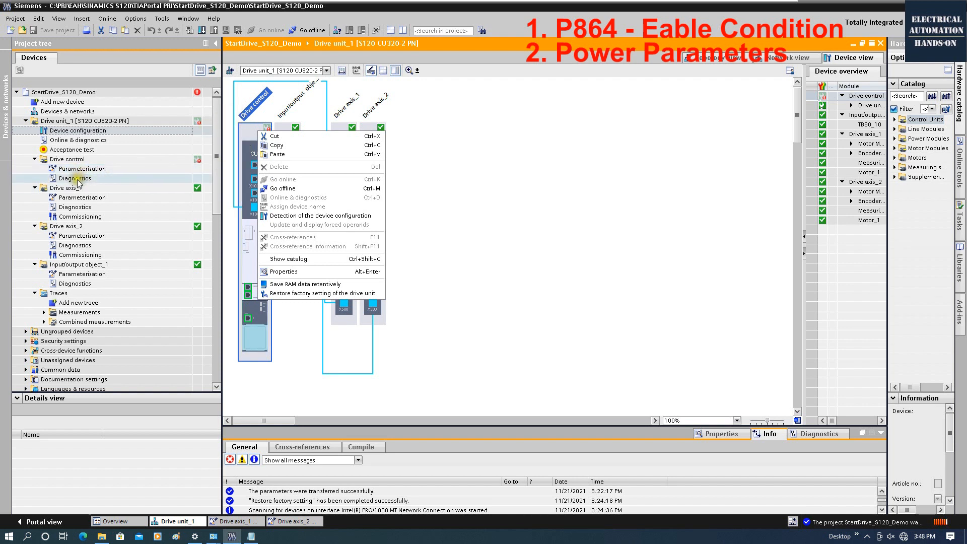
Step: Open Drive axis_1's parameterization and save the drive's RAM data retentively
double_click(74, 206)
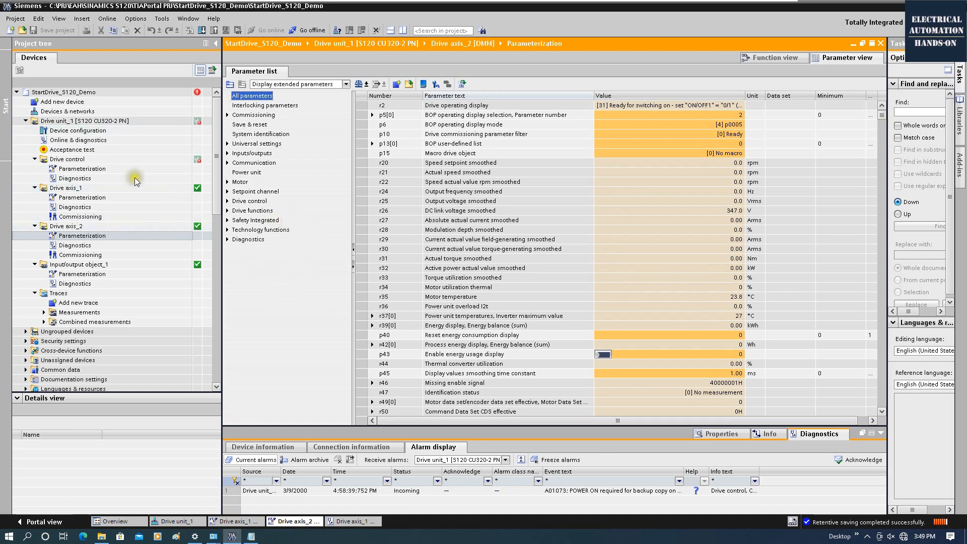
click(88, 159)
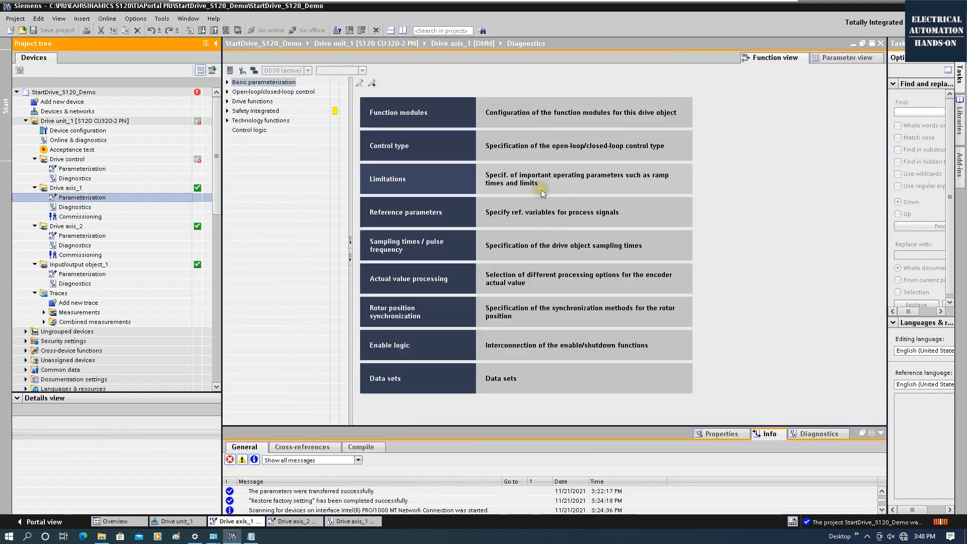
click(231, 70)
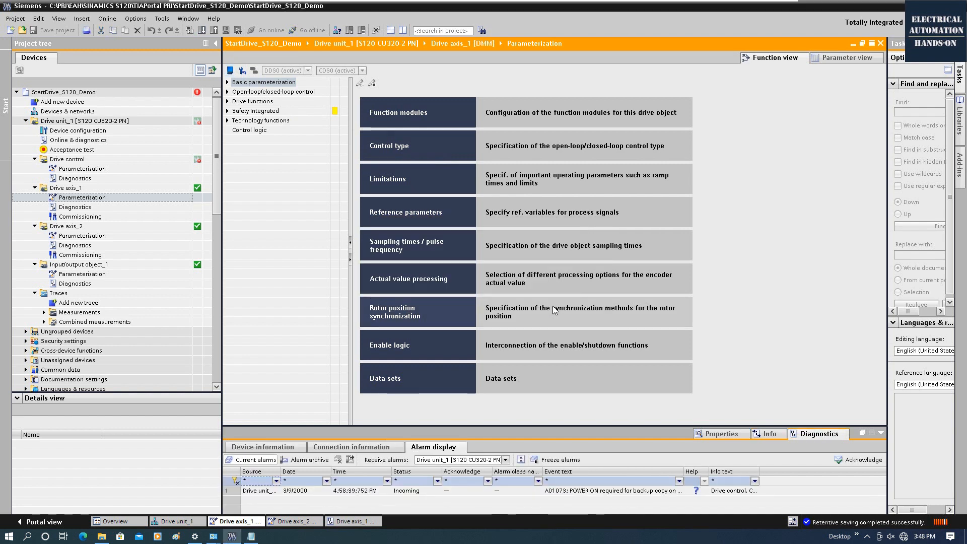
Step: Return to Drive axis_2's parameterization and upload Drive unit_1's configuration from the device into the offline project
click(81, 235)
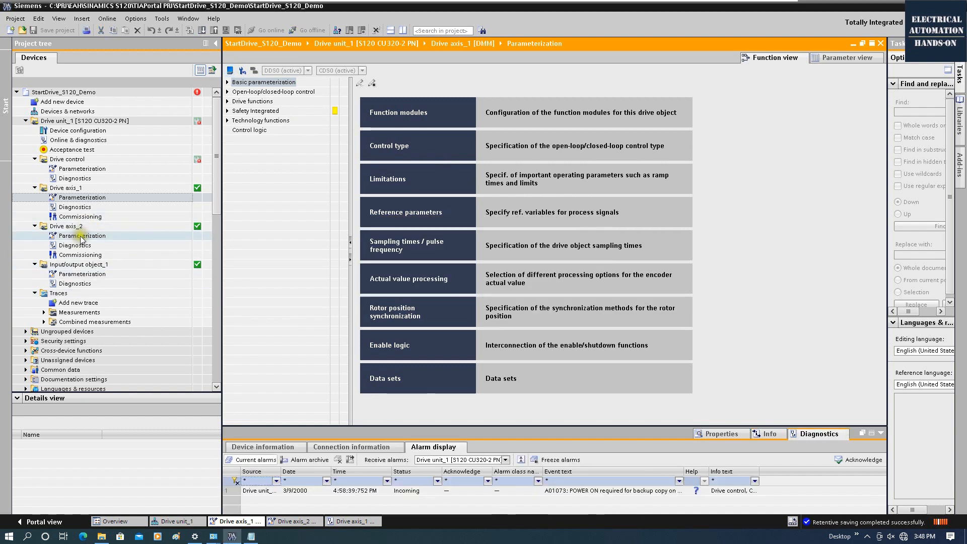
double_click(80, 236)
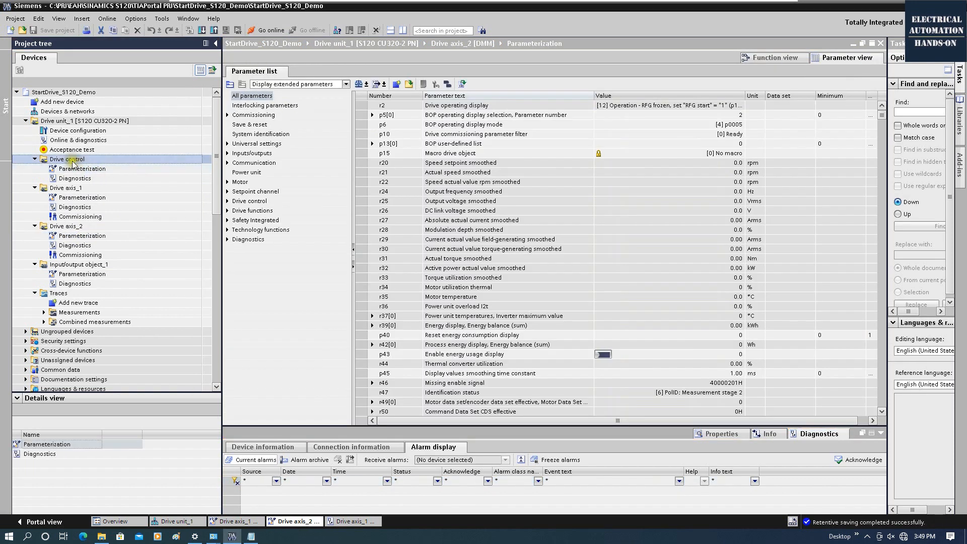
click(72, 122)
click(72, 160)
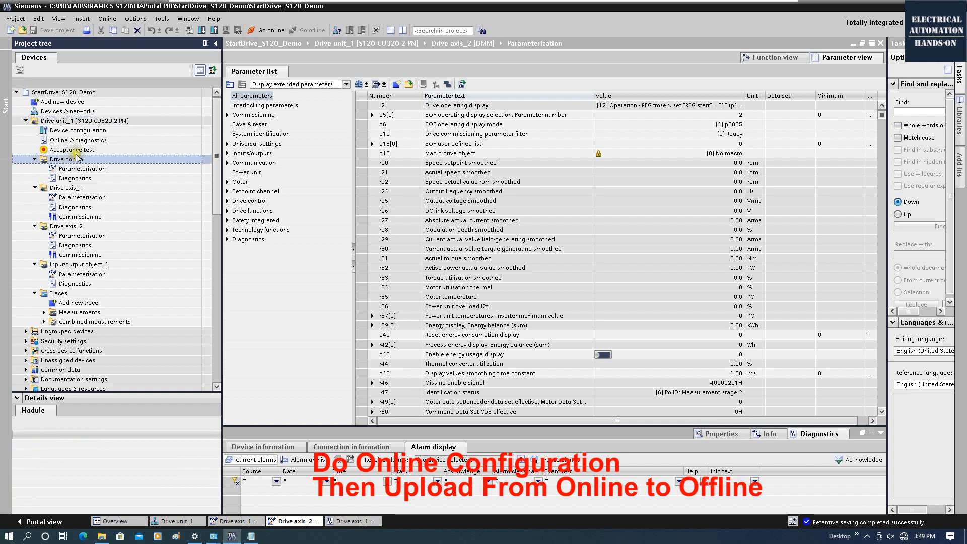
click(214, 32)
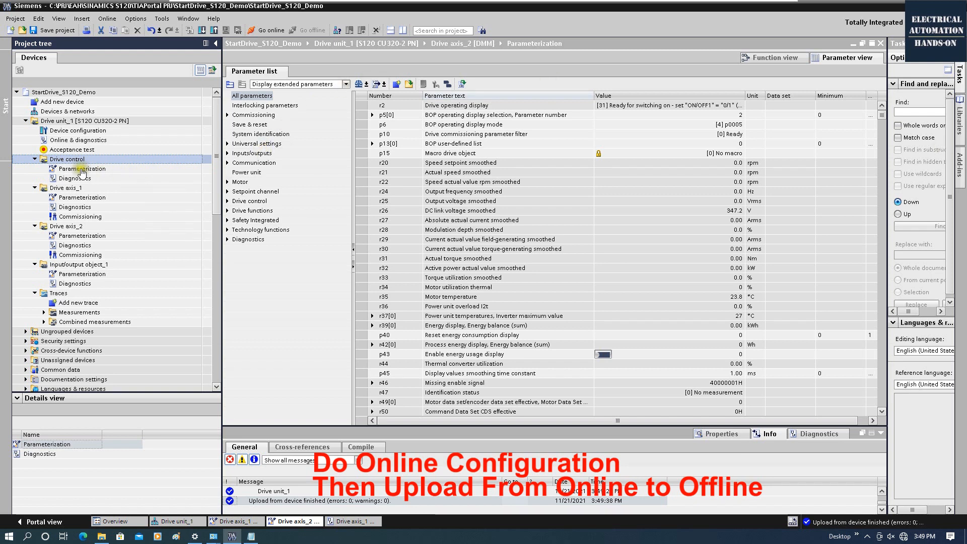
Step: Open the offline parameterization of Drive control
click(70, 161)
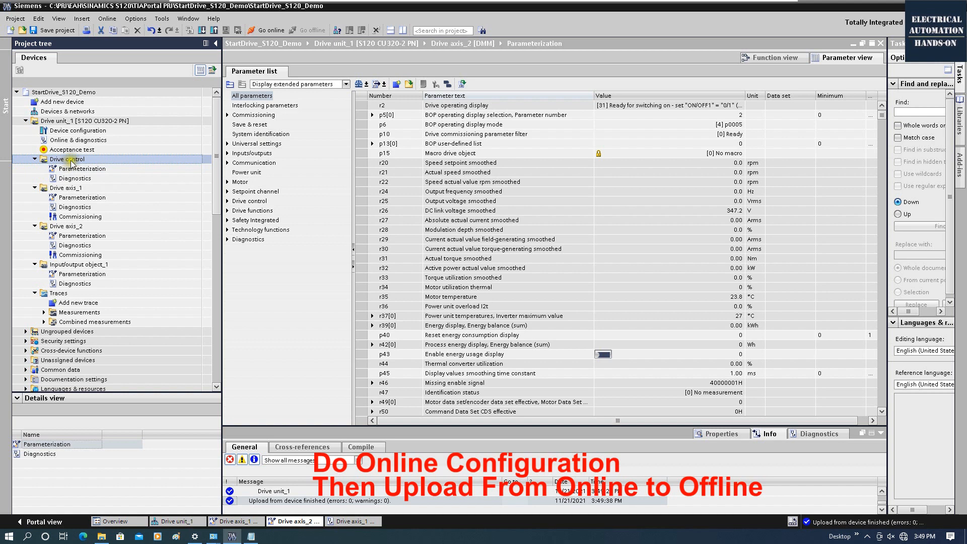
right_click(71, 162)
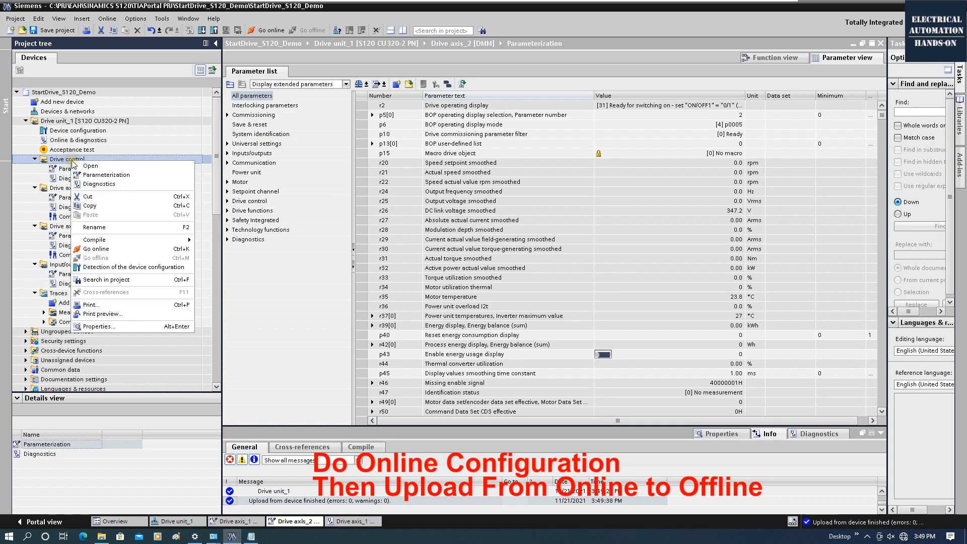
click(99, 177)
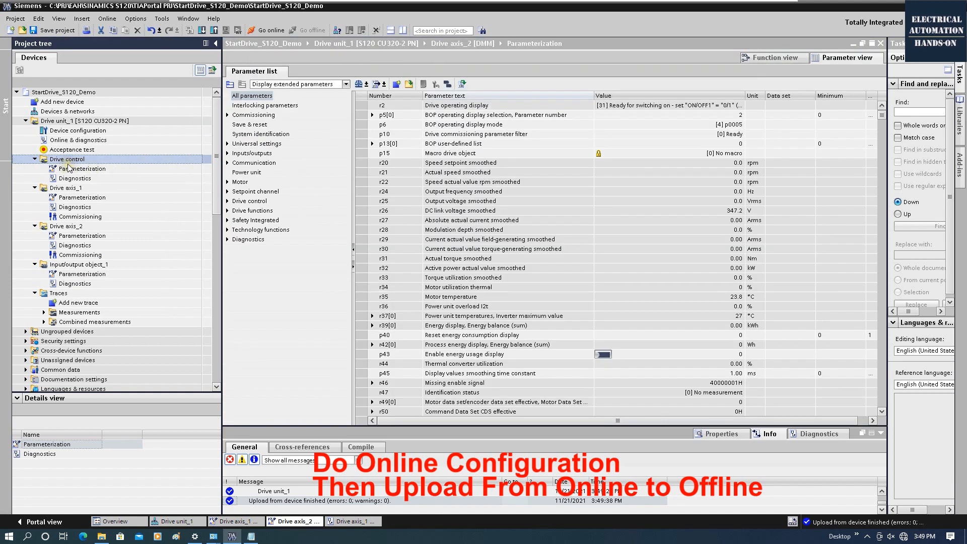
right_click(71, 160)
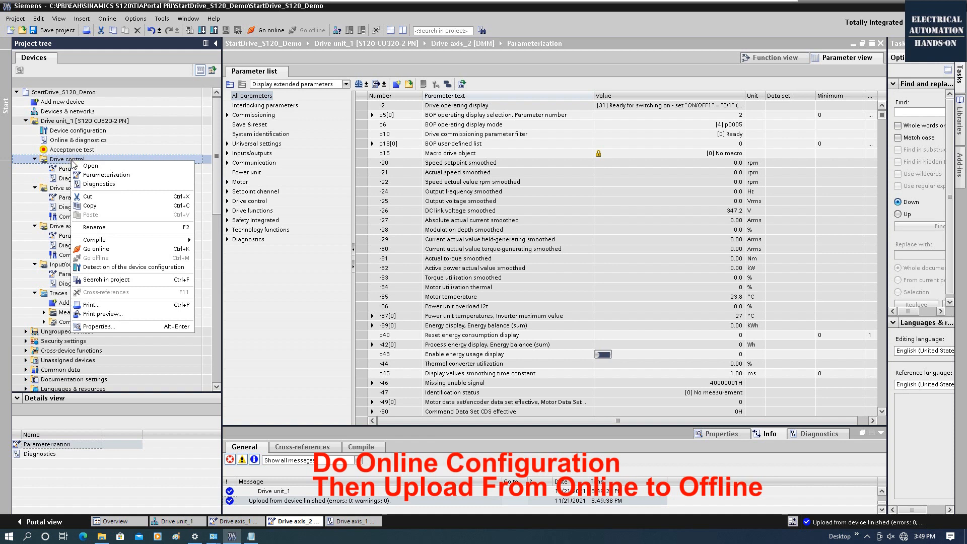
click(99, 176)
Step: Open the commissioning control panel of Drive axis_1 and go online with the drive
click(114, 207)
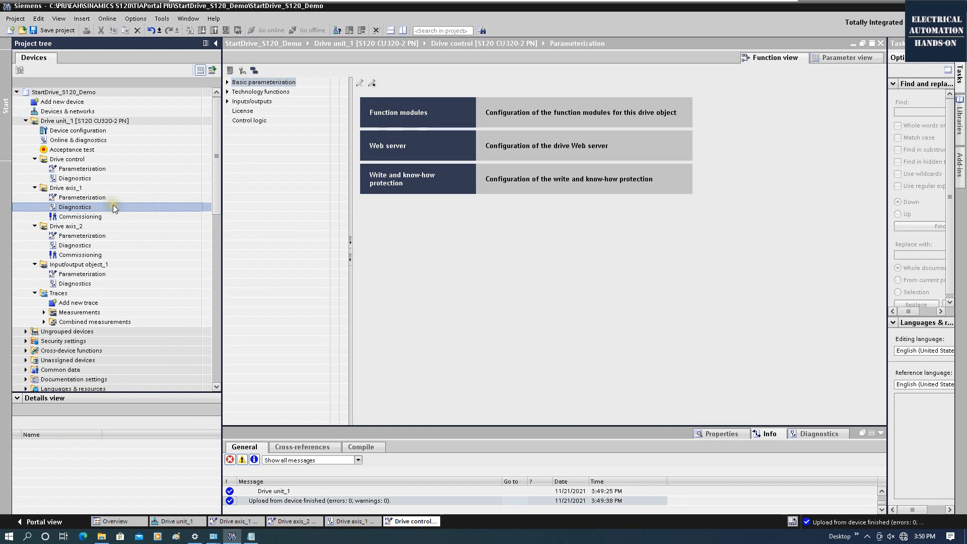
double_click(81, 217)
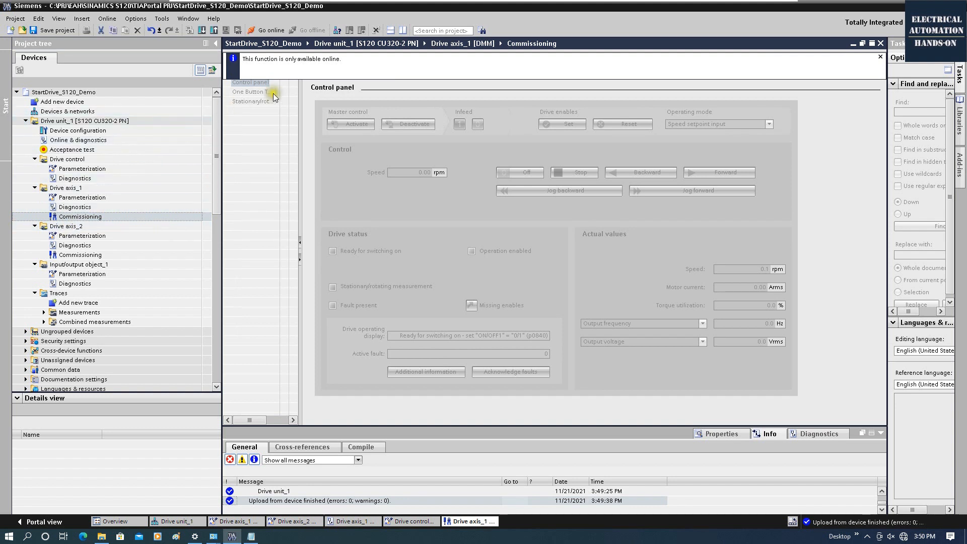
click(267, 31)
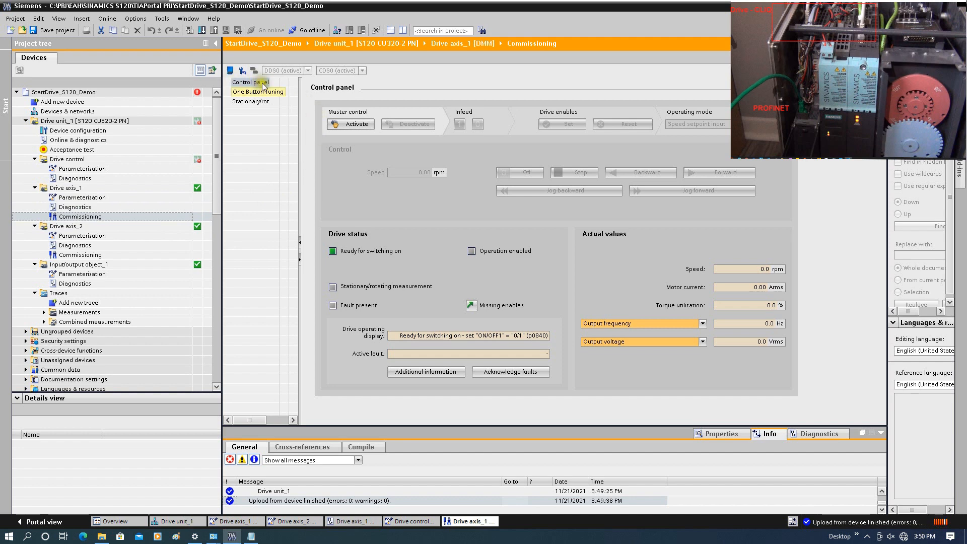
Step: Activate master control for Drive axis_1 and run the axis forward at 60 rpm until switching it off
click(356, 126)
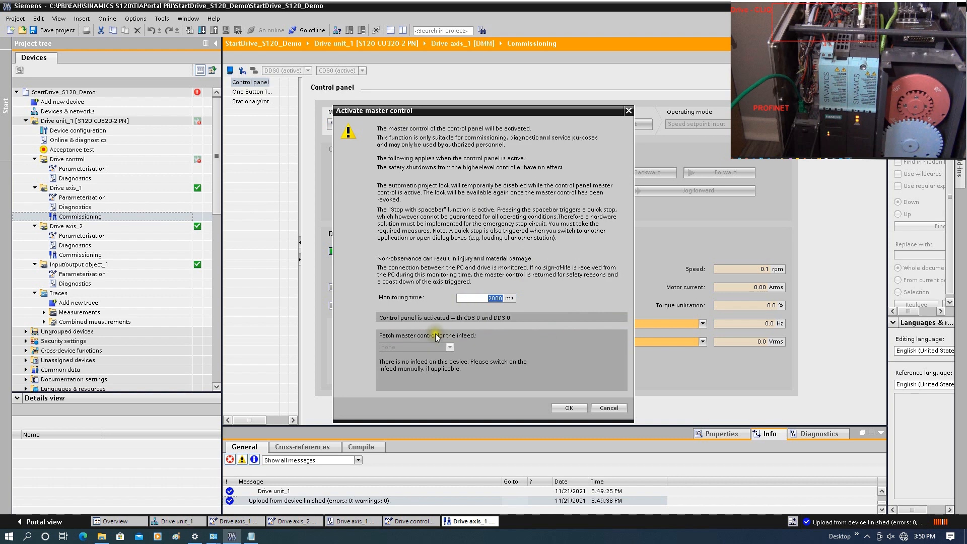
click(565, 409)
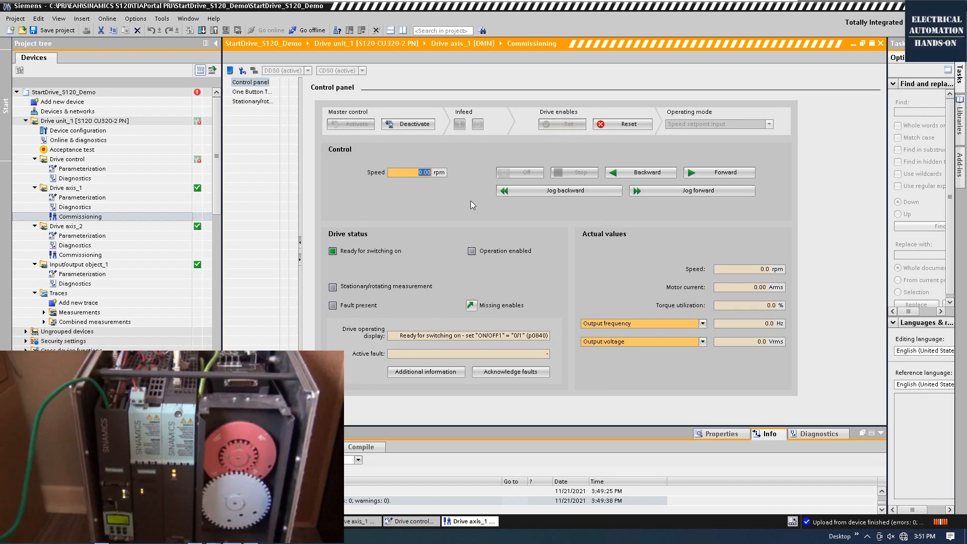
text(60)
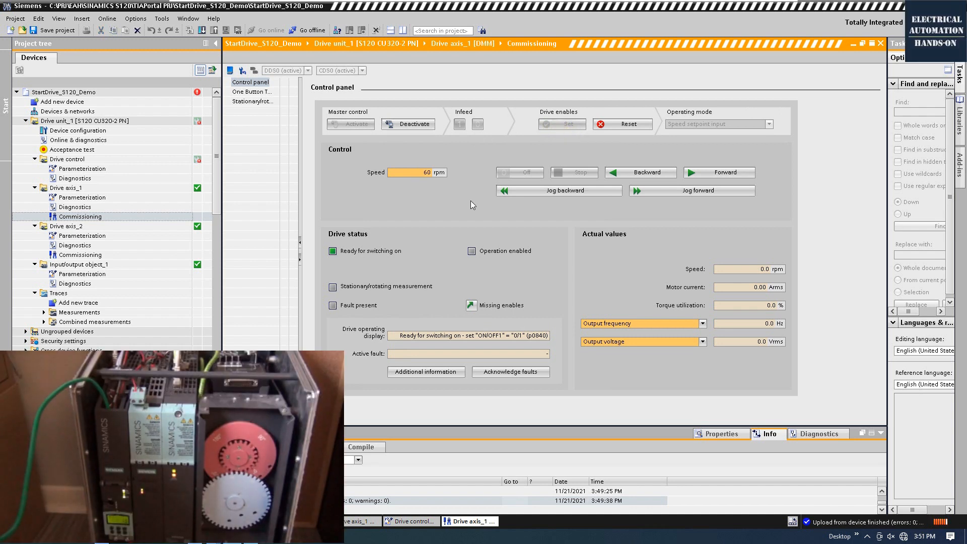
key(Return)
click(726, 171)
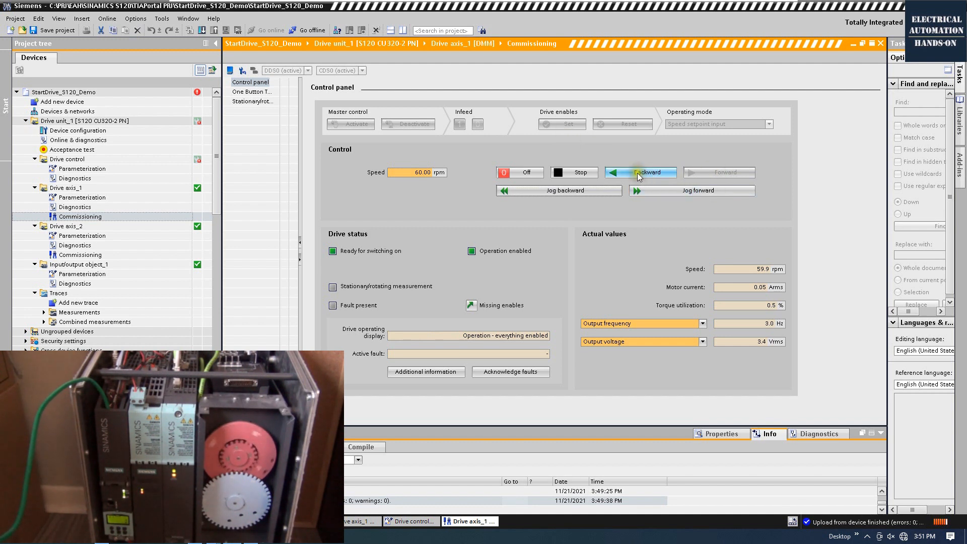
click(519, 174)
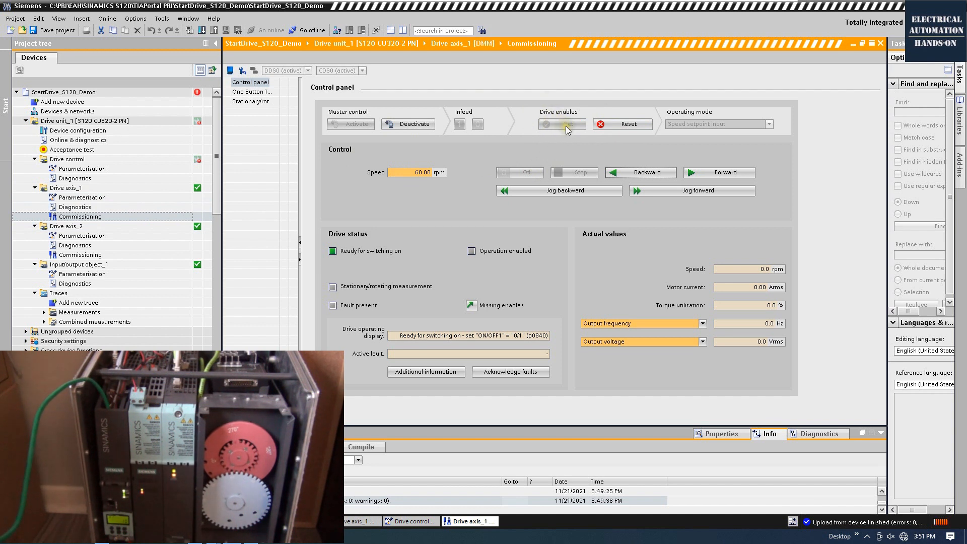
Step: Reset the drive enables of Drive axis_1 and set them again
click(636, 125)
click(559, 125)
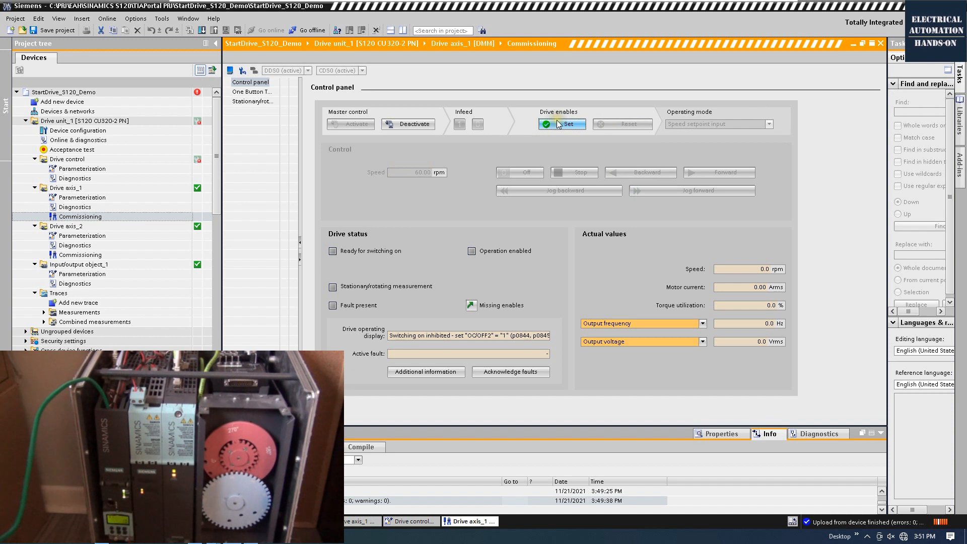
click(567, 126)
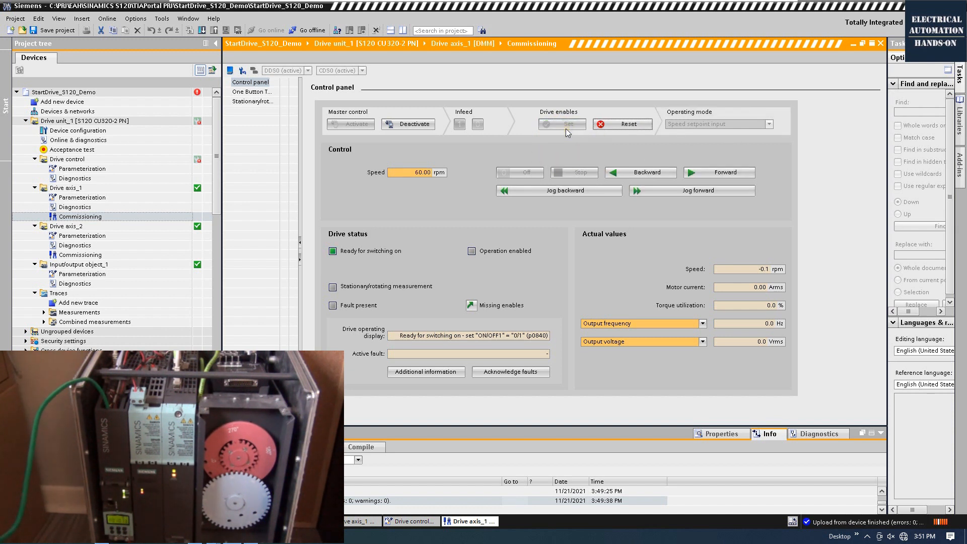
click(621, 126)
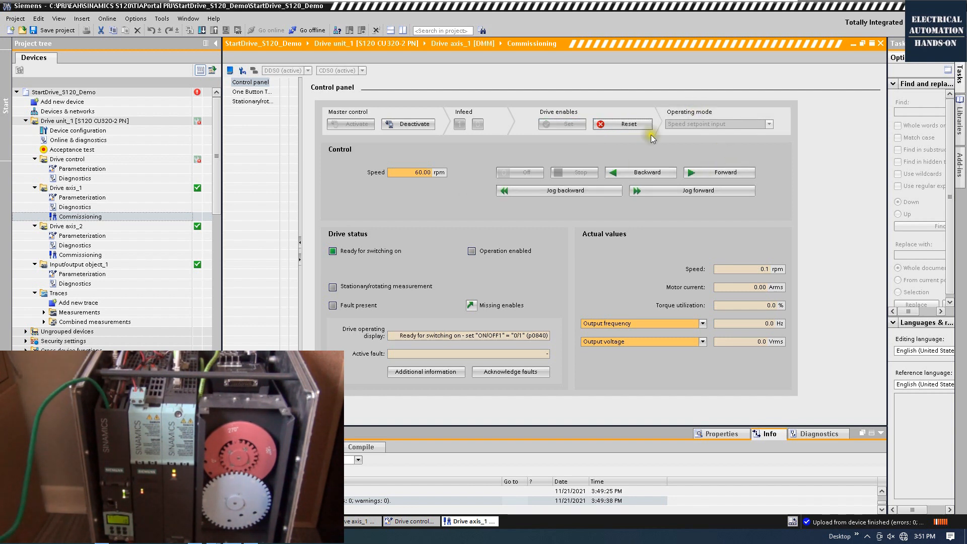
Step: Run Drive axis_1 forward and backward at 60 rpm, stopping it after each direction
double_click(408, 172)
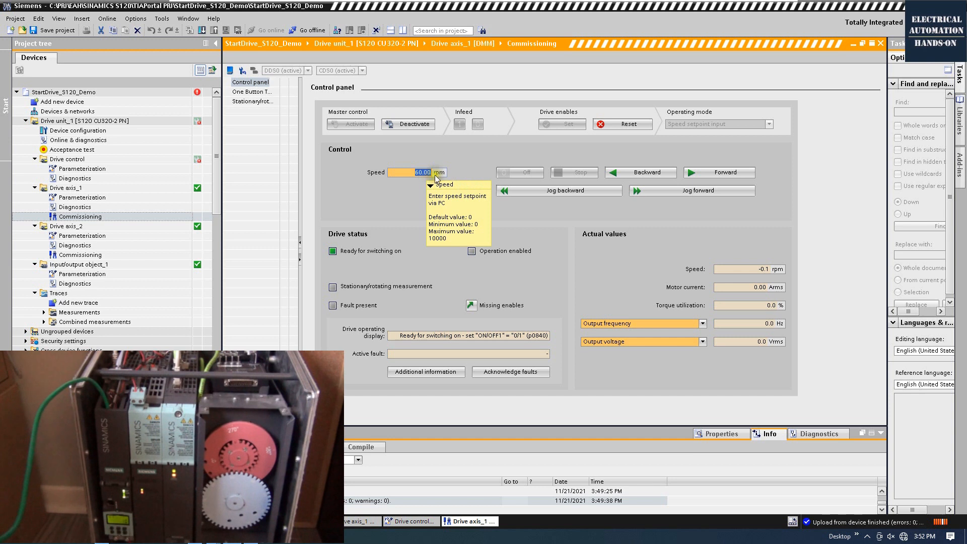
click(708, 173)
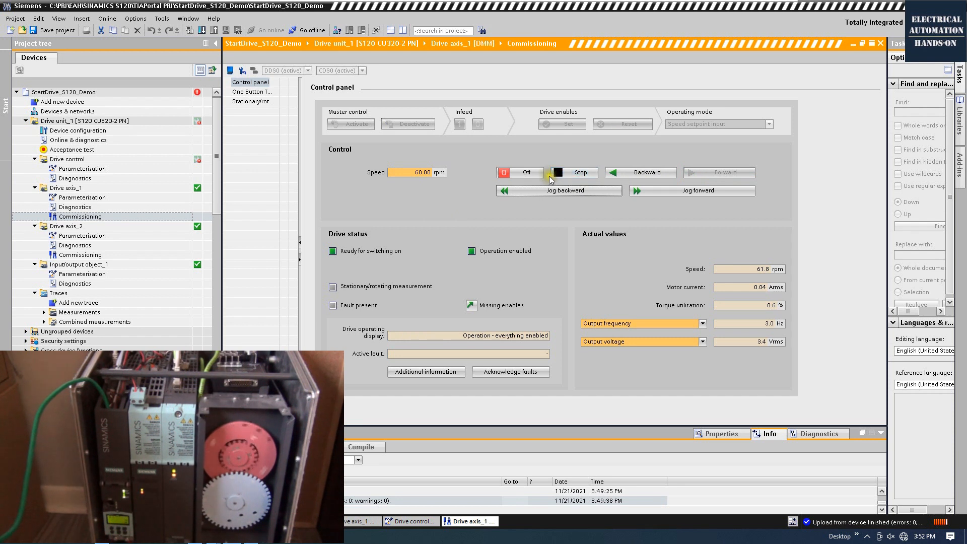
click(577, 173)
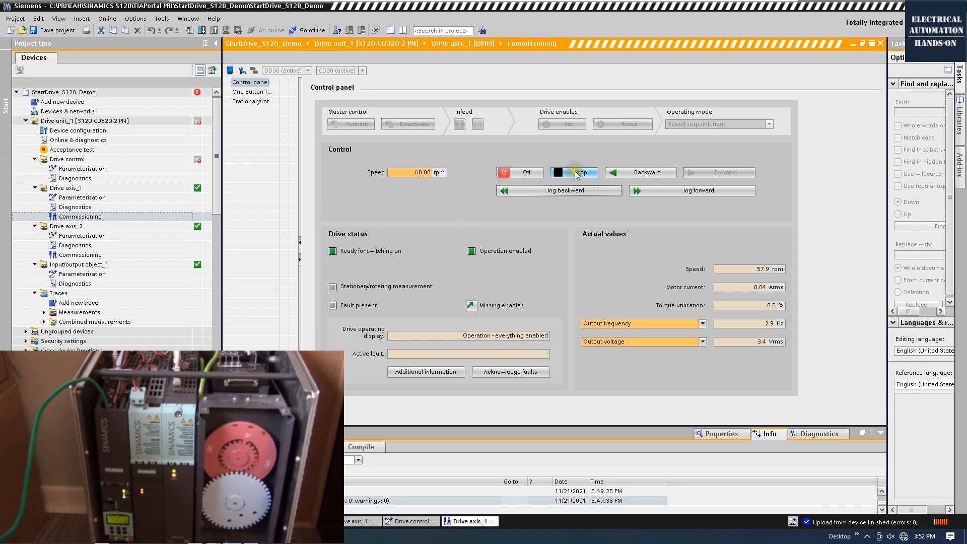
click(646, 177)
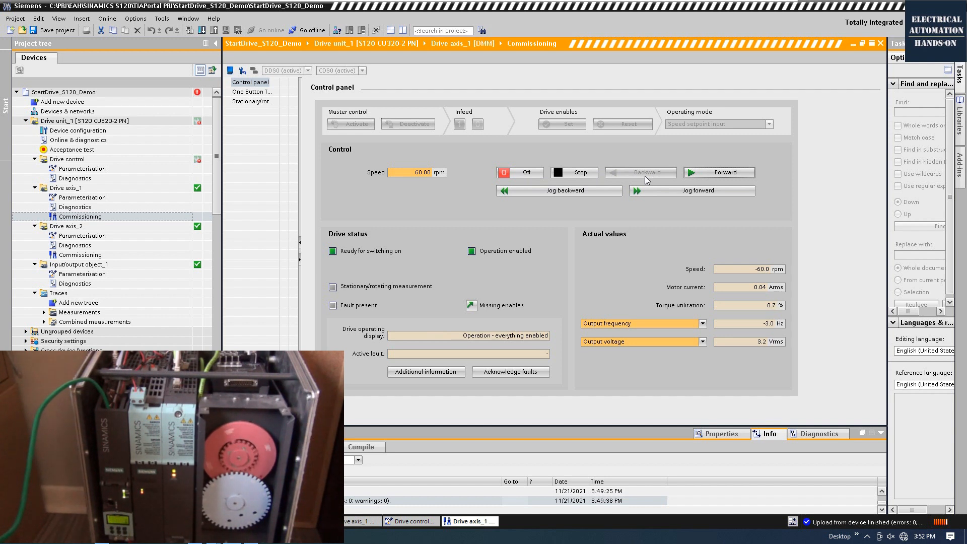
click(576, 173)
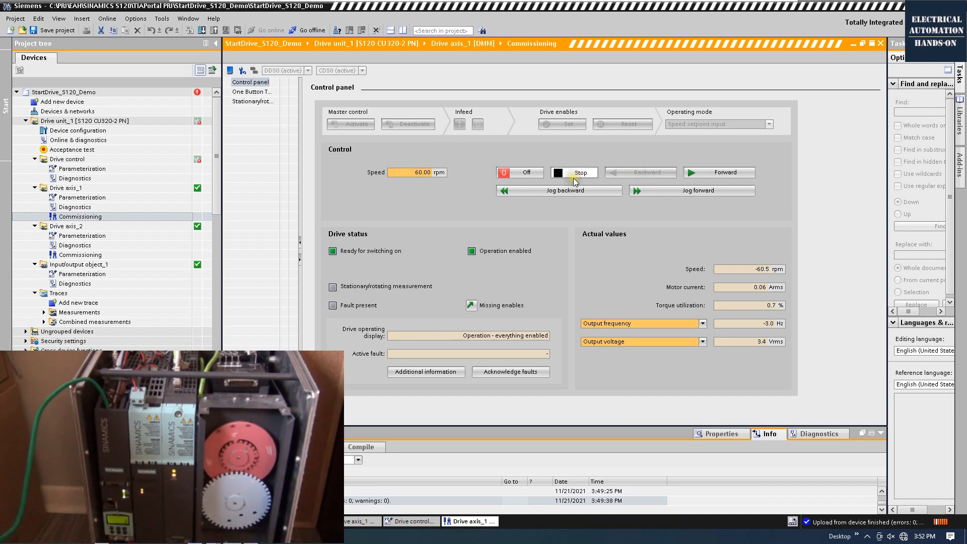
Step: Jog Drive axis_1 forward and backward at 60 rpm, and reset its drive enables
click(677, 195)
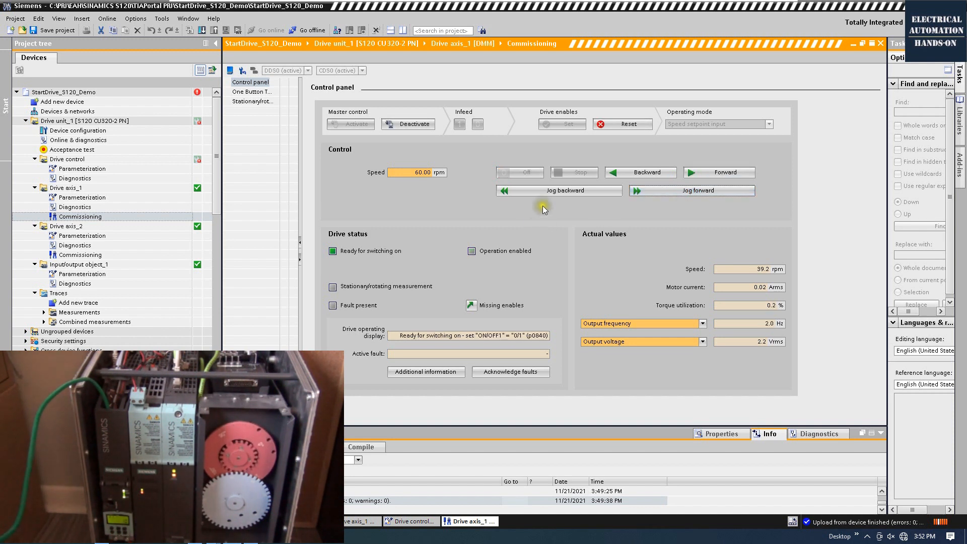
click(549, 192)
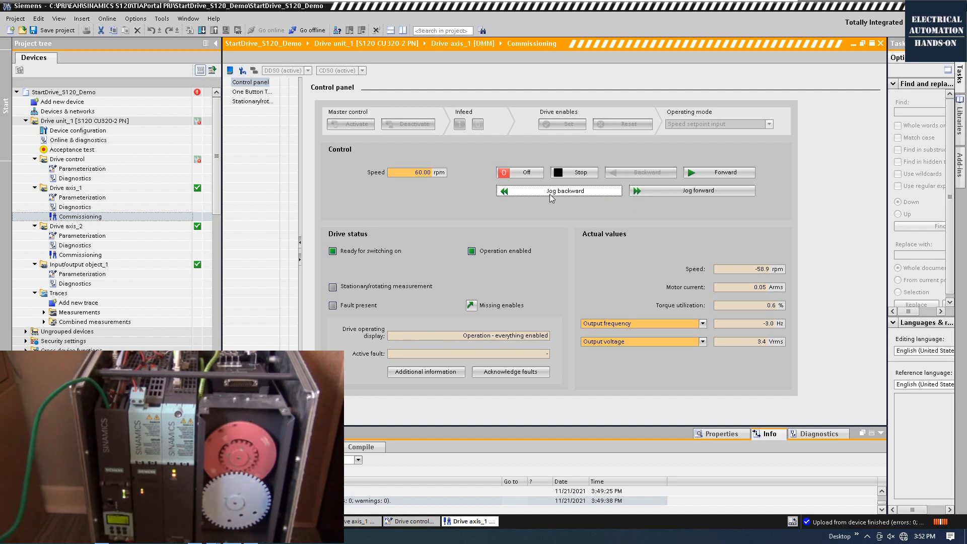
click(549, 195)
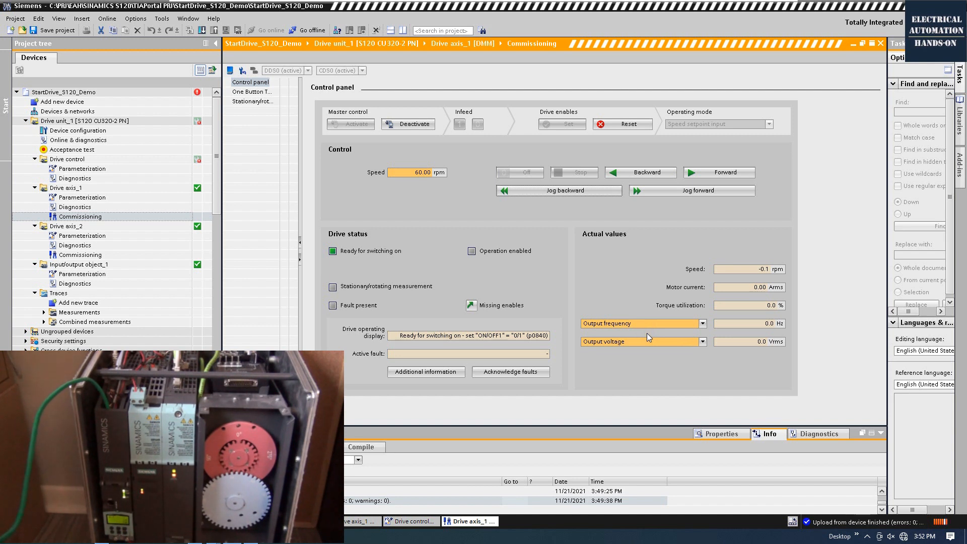
click(630, 129)
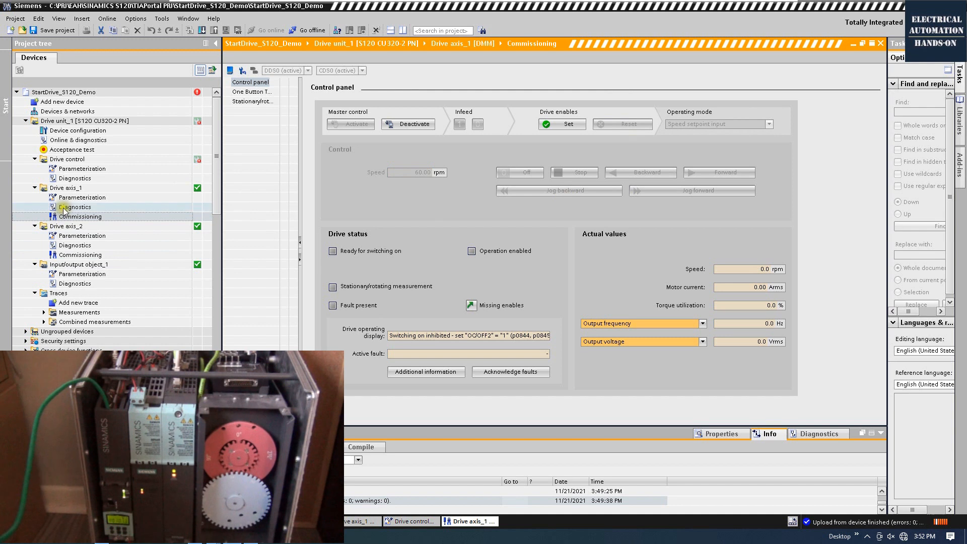
Step: Open the commissioning control panel of Drive axis_2 and try to activate its master control
click(69, 190)
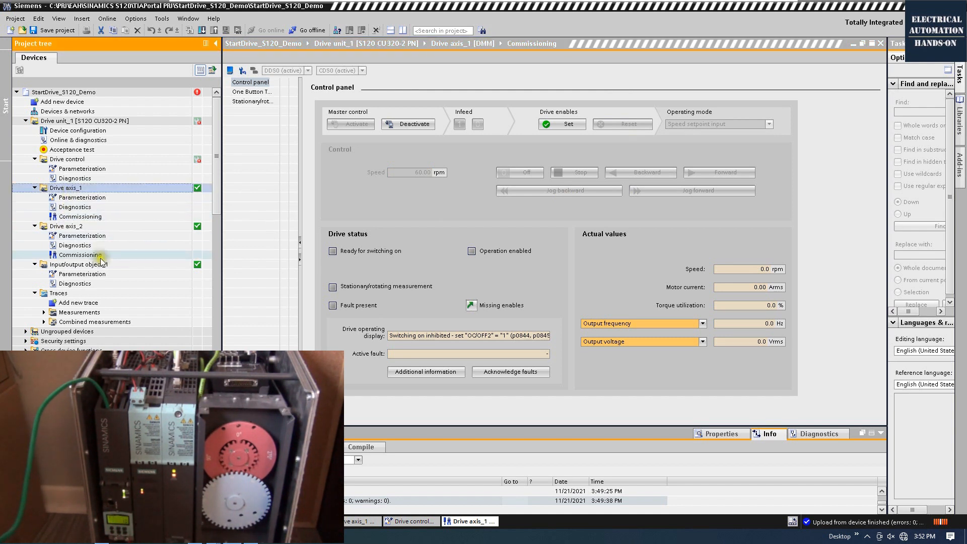
click(79, 226)
double_click(79, 228)
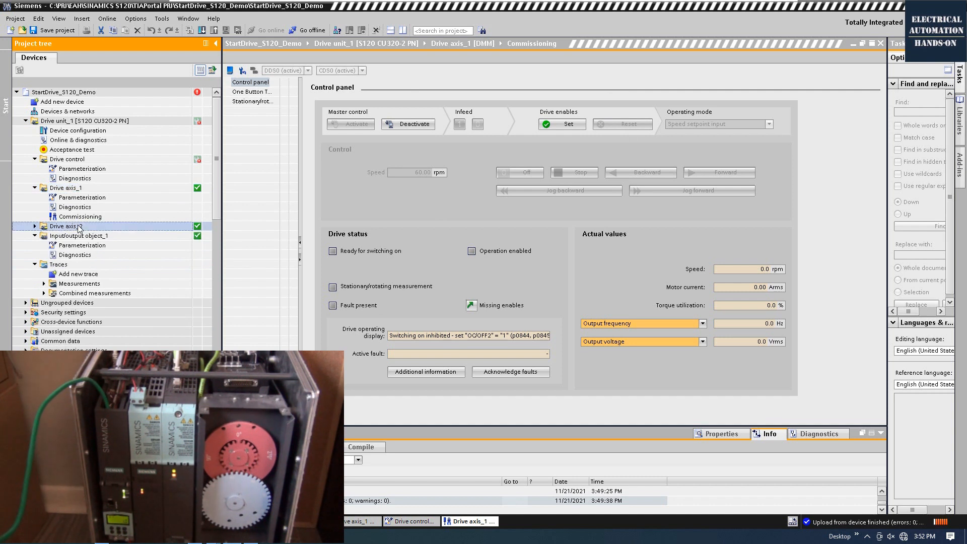
double_click(81, 227)
double_click(87, 256)
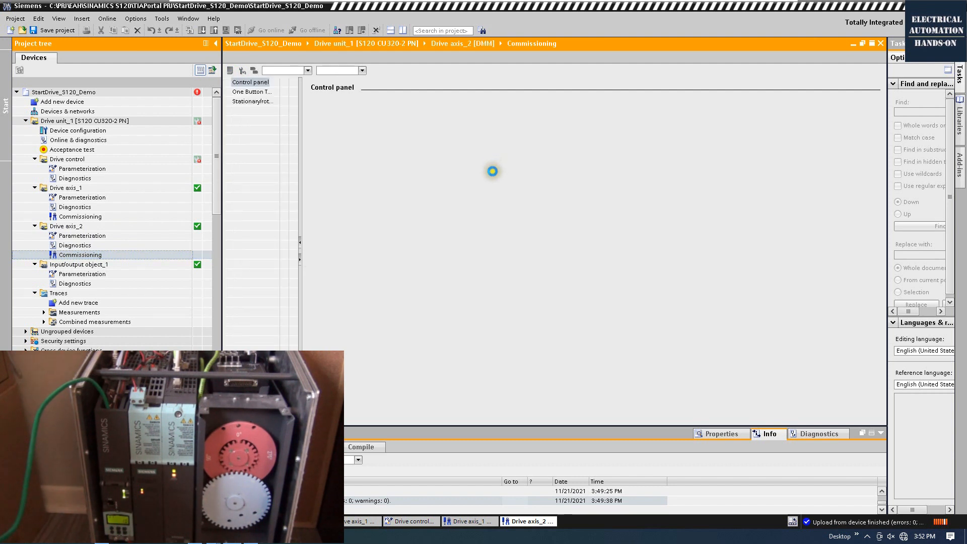
click(343, 124)
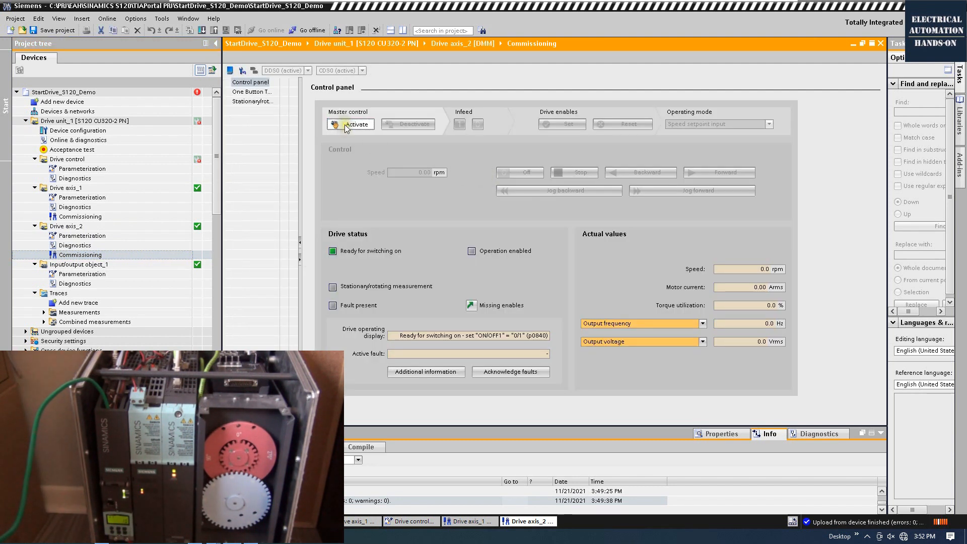
click(584, 300)
Step: Return to Drive axis_1's commissioning control panel and deactivate its master control
double_click(80, 217)
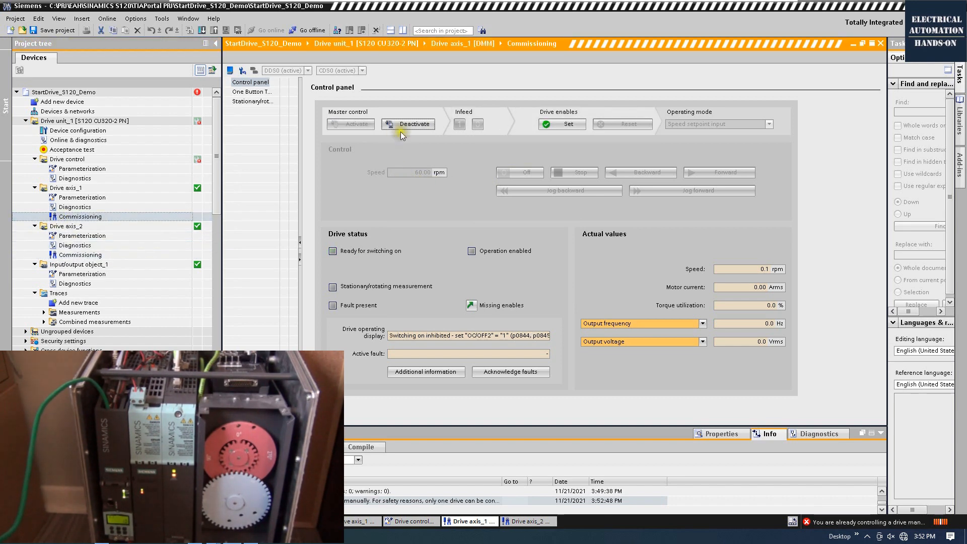
click(422, 125)
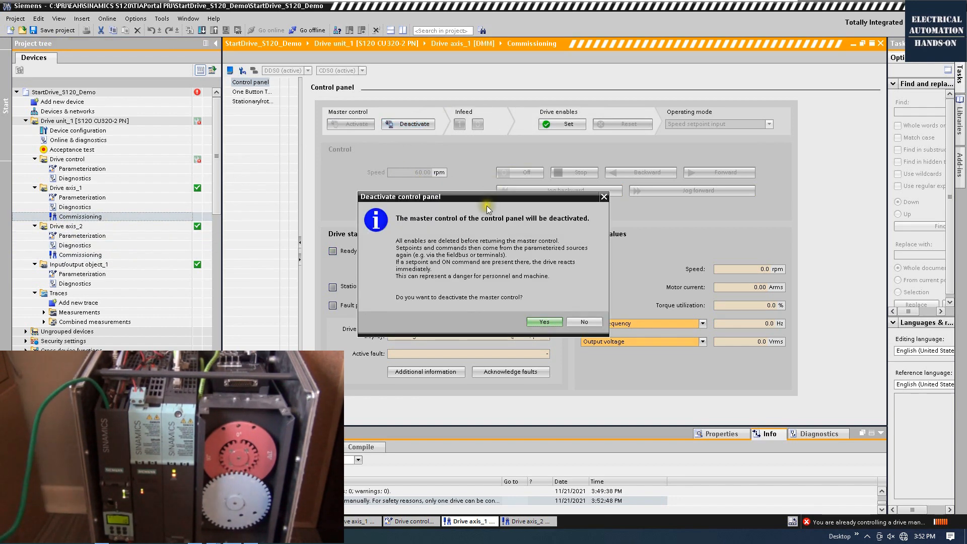
click(541, 322)
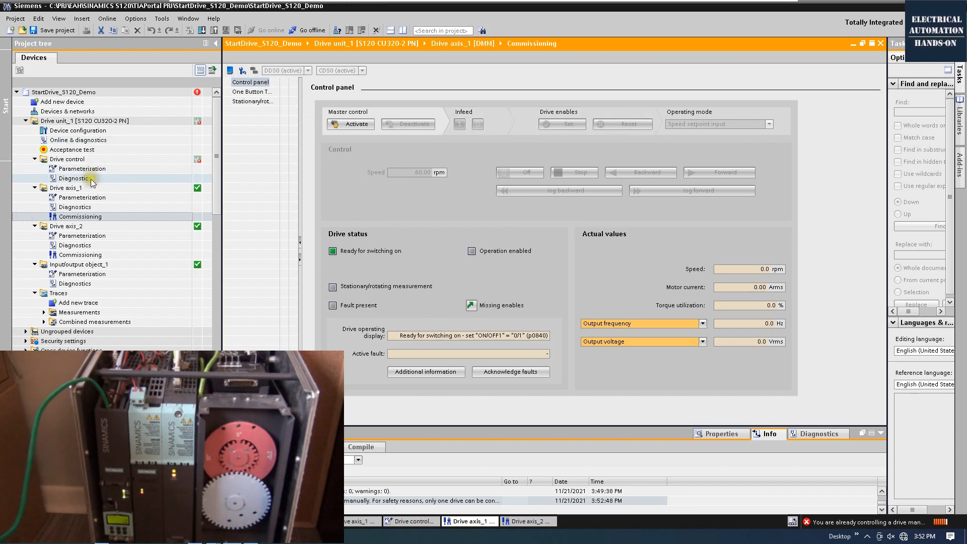
Step: Return to Drive axis_2's commissioning control panel and activate its master control
click(64, 246)
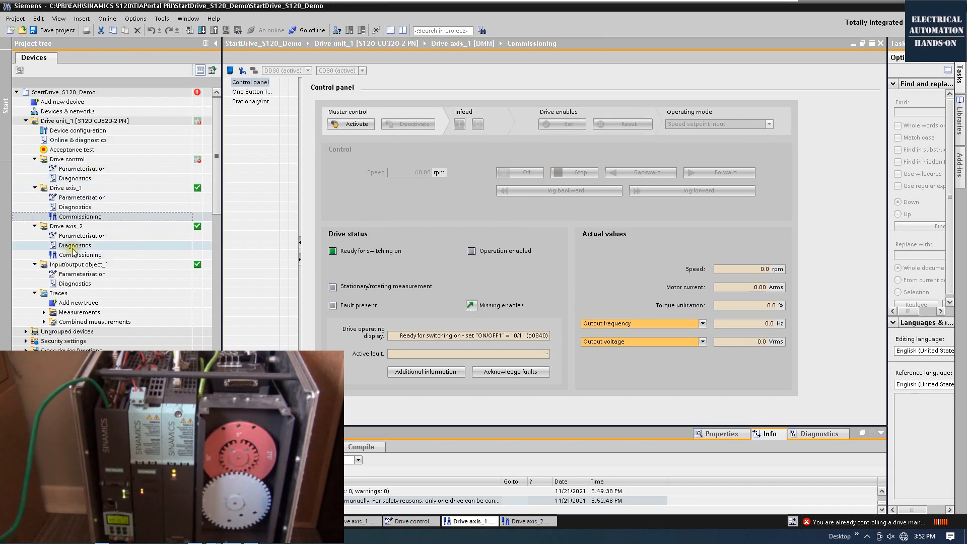
click(71, 256)
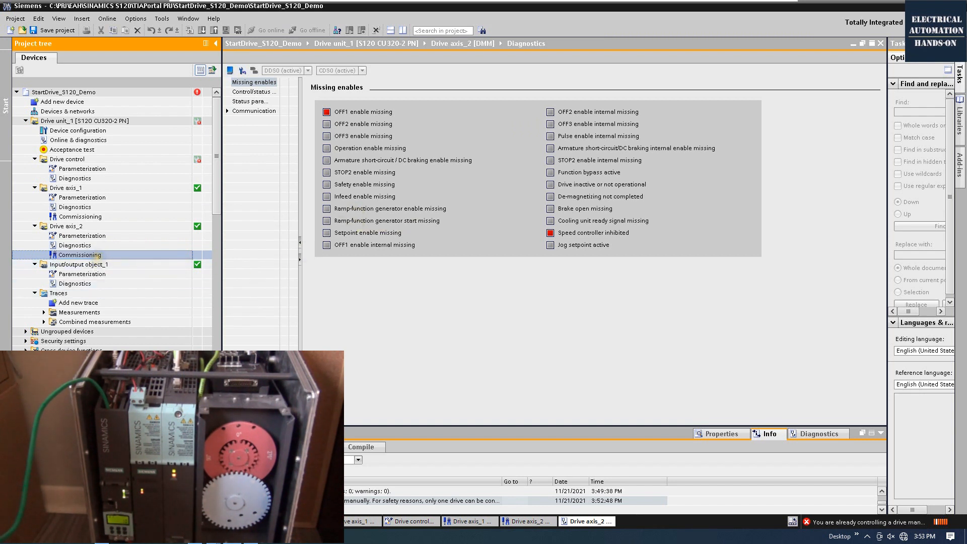
click(100, 255)
double_click(100, 255)
click(102, 247)
click(101, 252)
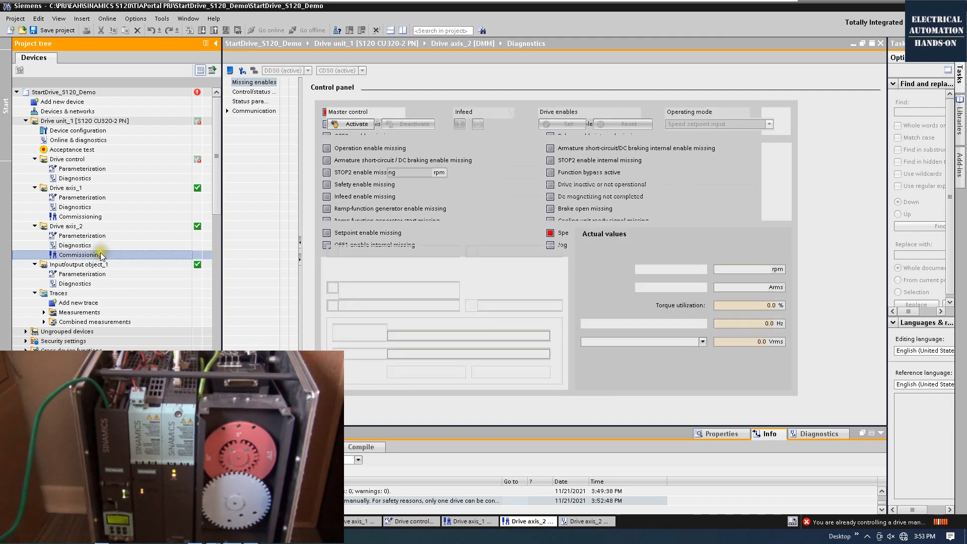
click(354, 124)
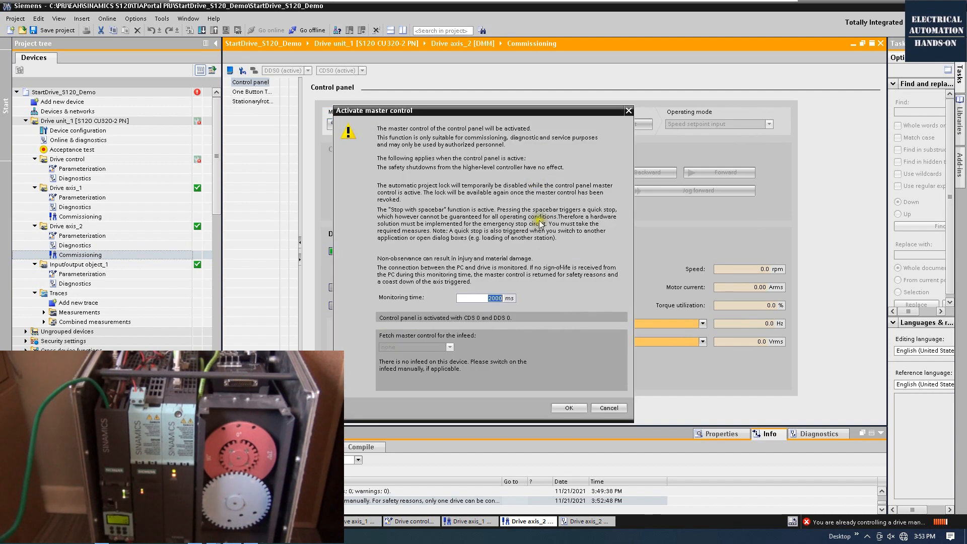
click(562, 409)
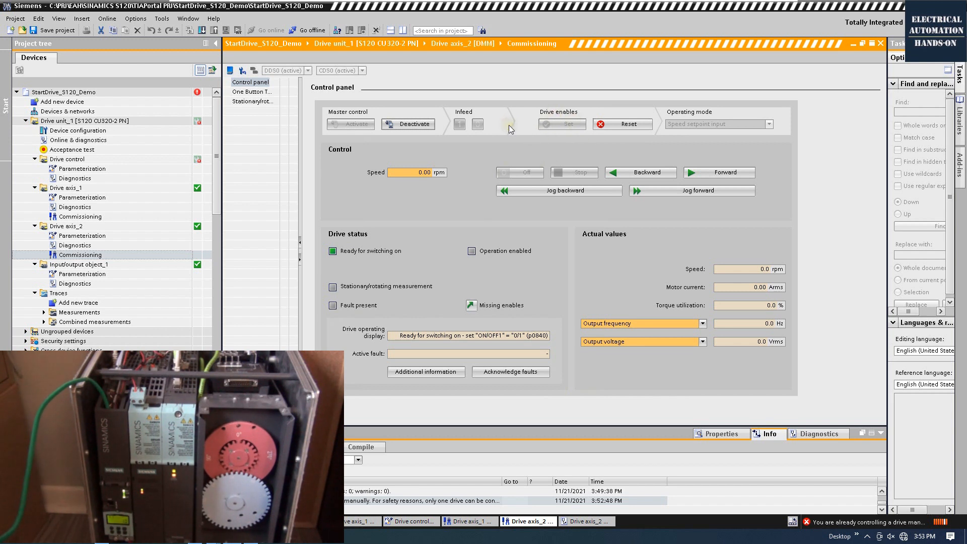
Step: Set Drive axis_2's speed to 60 rpm and run it forward and backward, stopping after each direction
double_click(425, 172)
text(6)
click(734, 174)
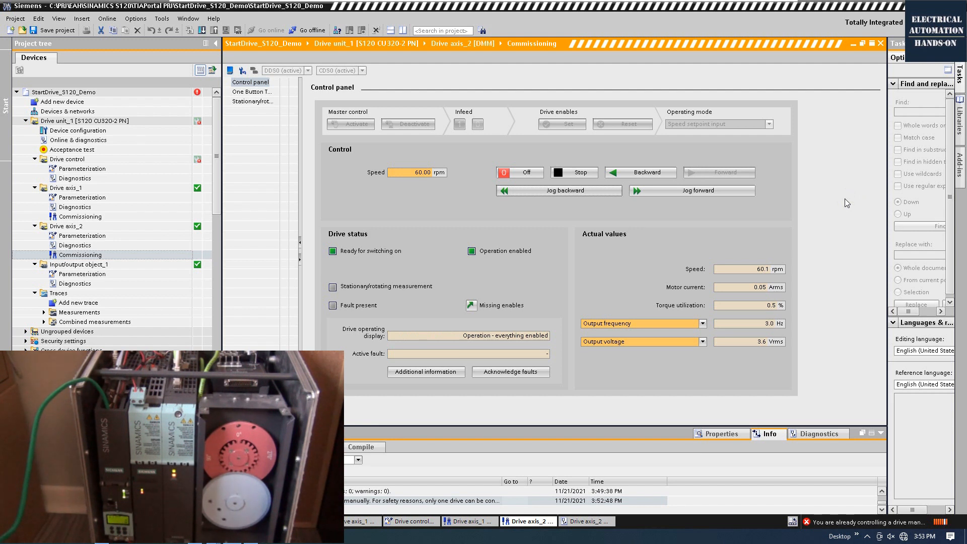
click(579, 173)
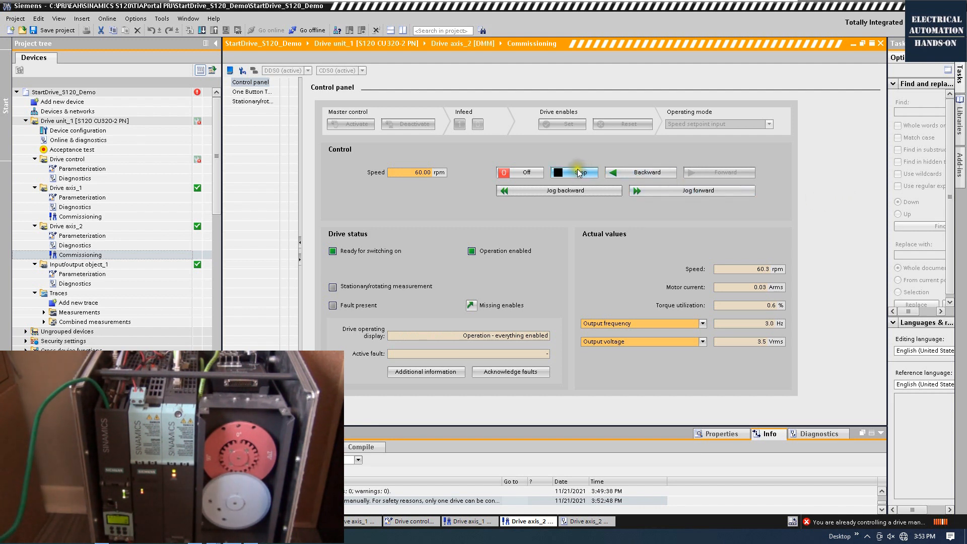
click(637, 174)
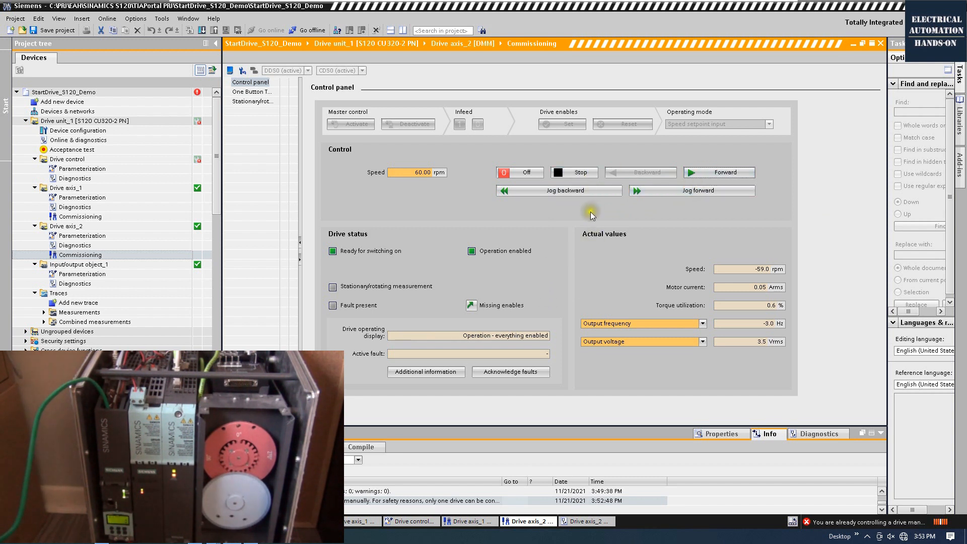
click(585, 175)
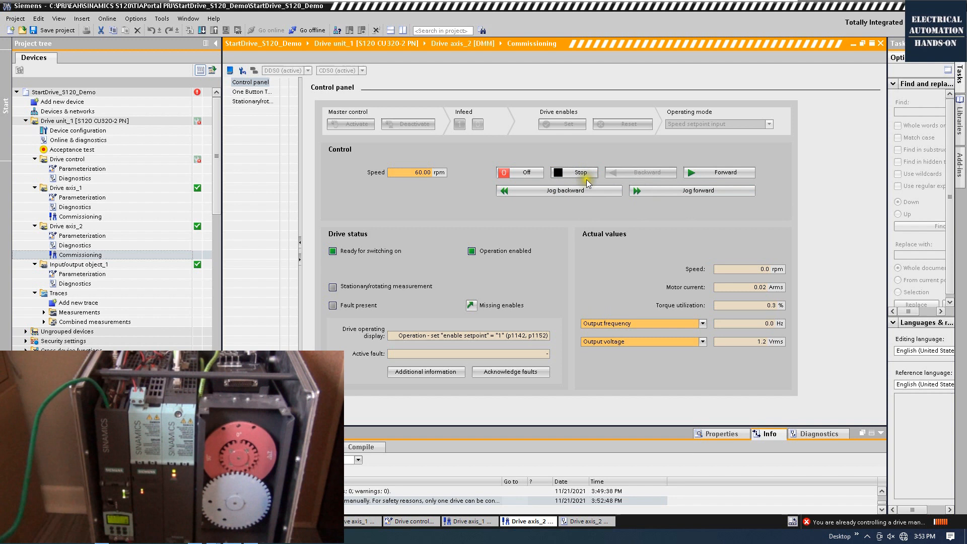
Step: Jog Drive axis_2 forward and backward at 60 rpm
click(677, 194)
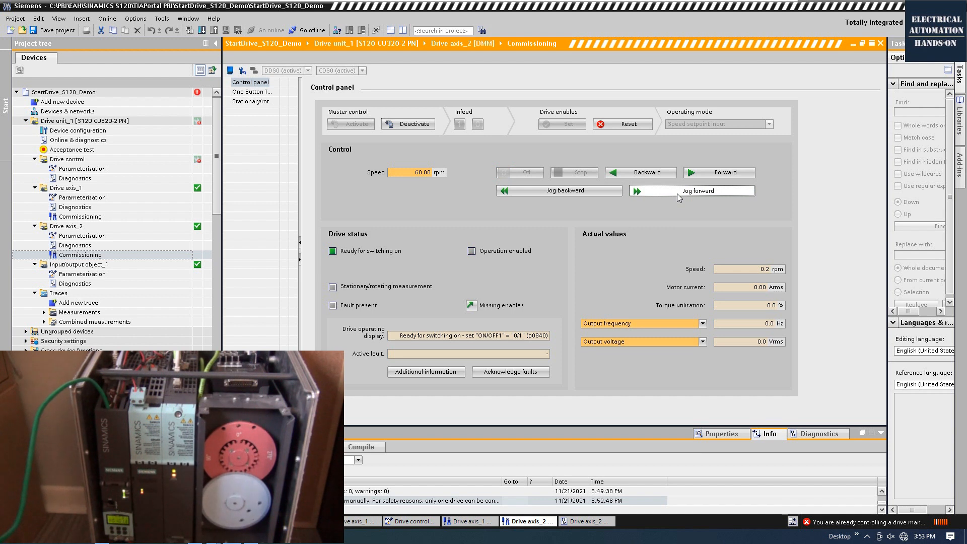
click(677, 193)
click(568, 193)
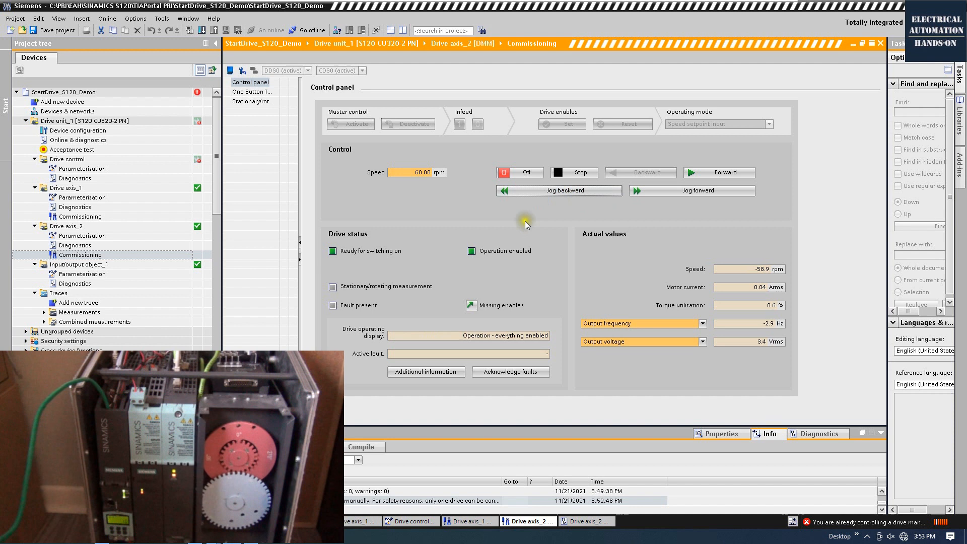
Step: Reset Drive axis_2's drive enables and upload Drive unit_1 from the device into the project
click(626, 124)
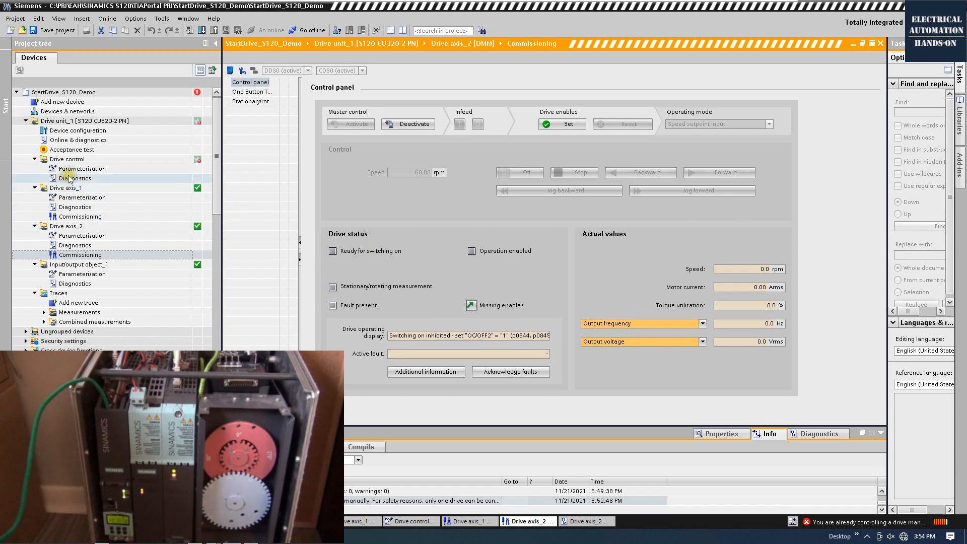
click(70, 122)
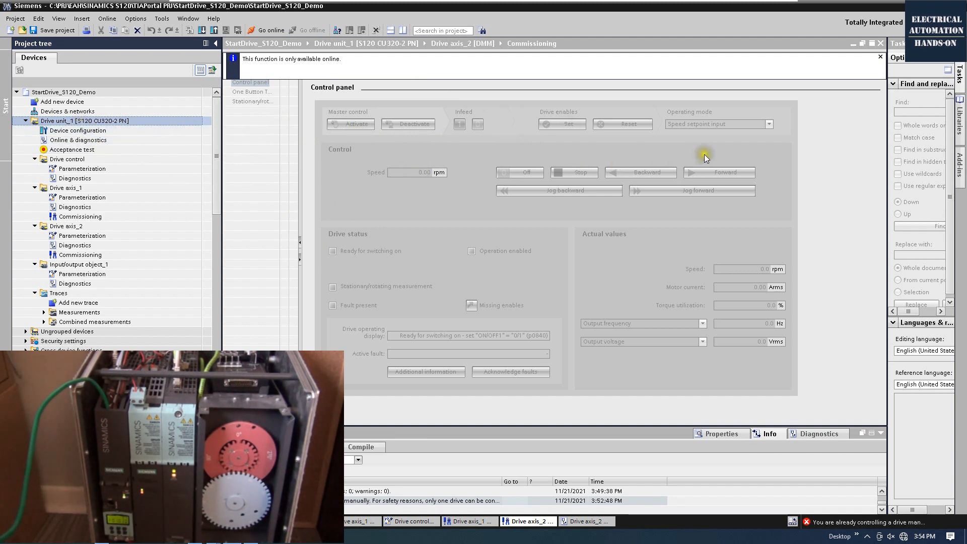
click(216, 32)
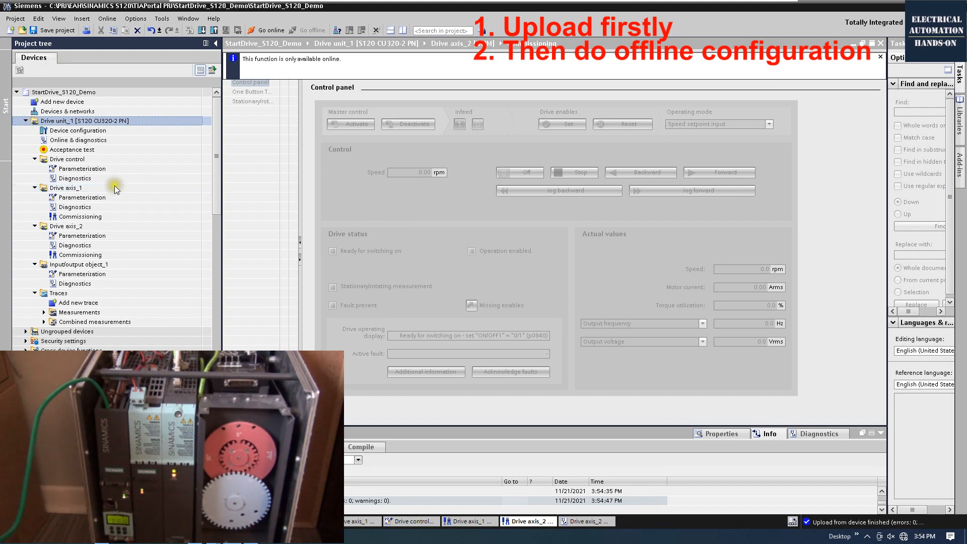
Step: Rename Drive axis_1 in the project tree as Drive axis_Red
double_click(83, 188)
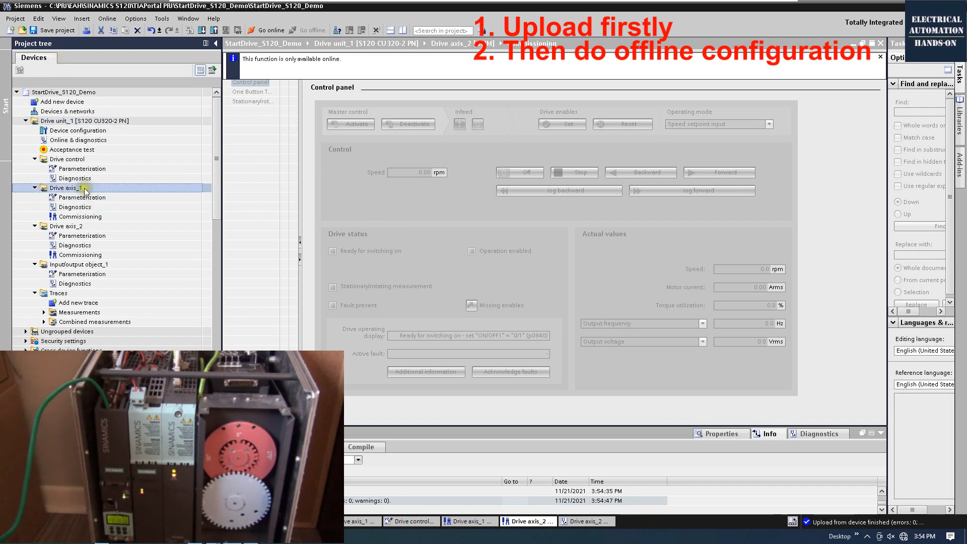
click(83, 190)
drag(78, 189, 89, 189)
text(rE)
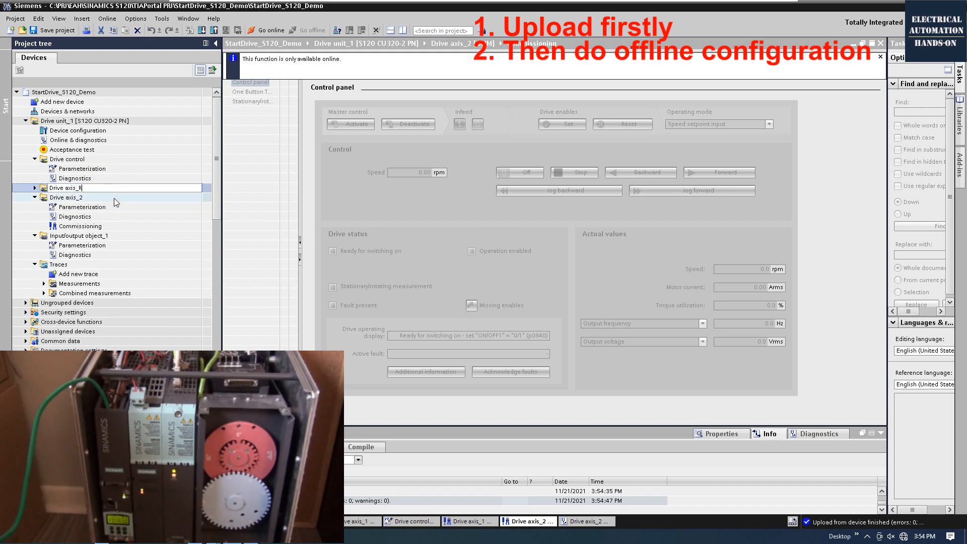
text(ed)
click(96, 199)
Step: Rename Drive axis_2 in the project tree as Drive axis_Blue
click(87, 187)
click(81, 189)
drag(79, 188, 96, 187)
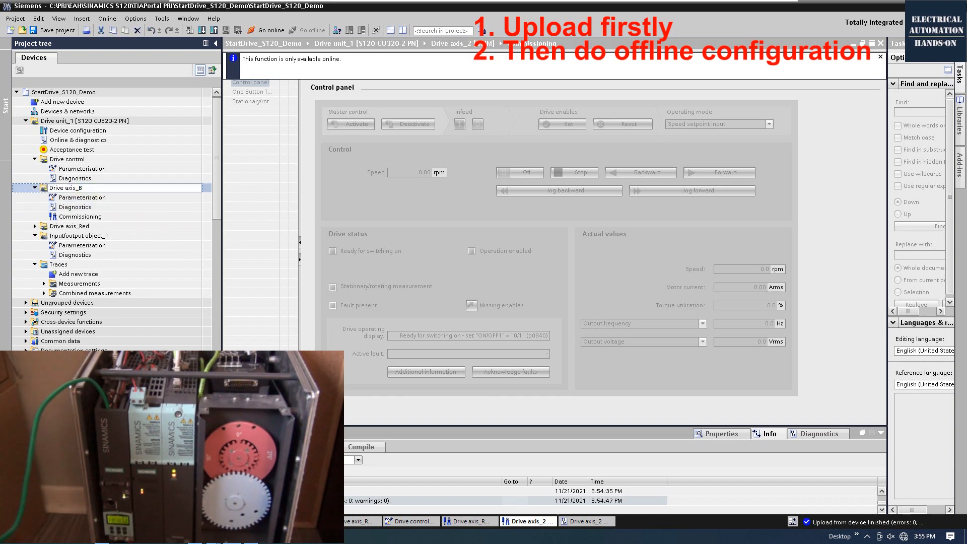
text(Blue)
key(Return)
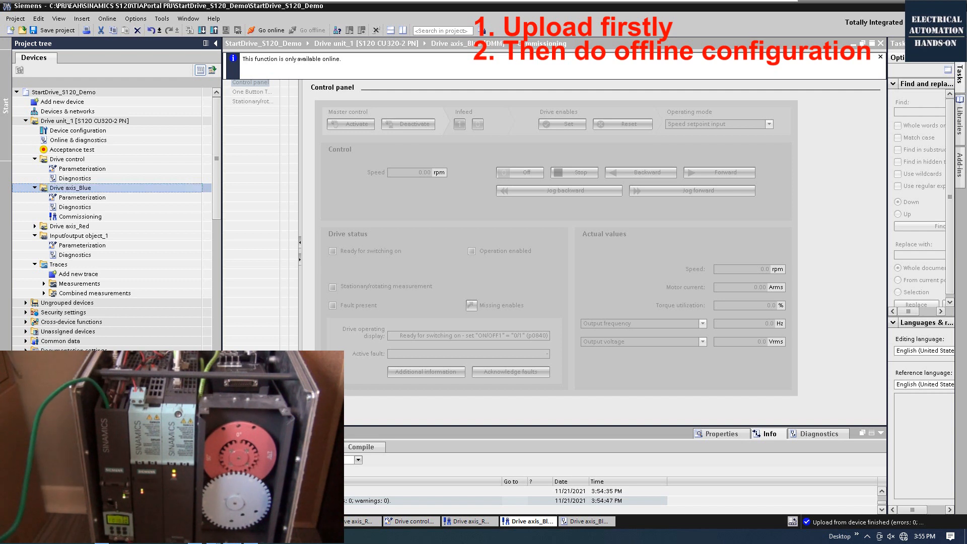
Step: Rename Drive axis_Red as Drive axis_Red_DriveCLiQ and Input/output object_1 as Input/output object_TB30
click(107, 228)
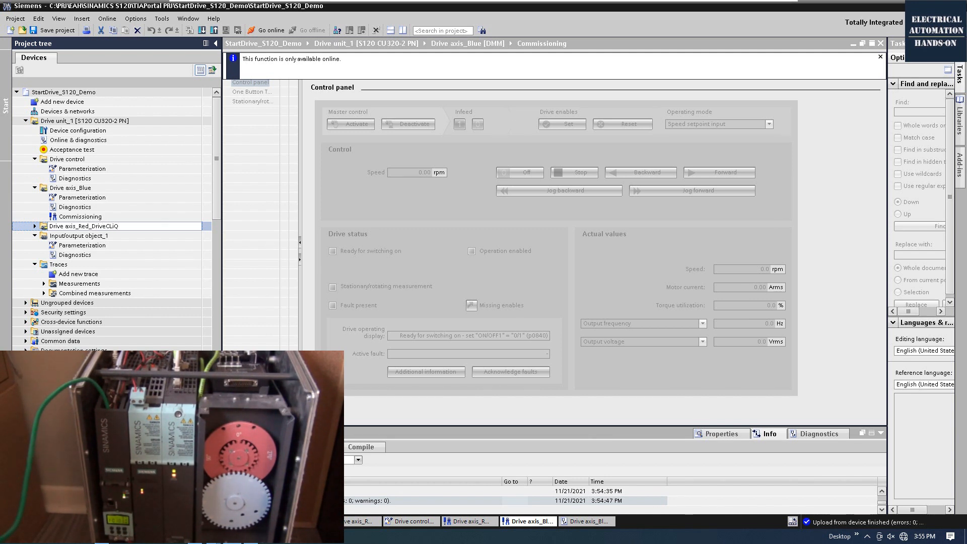
key(Return)
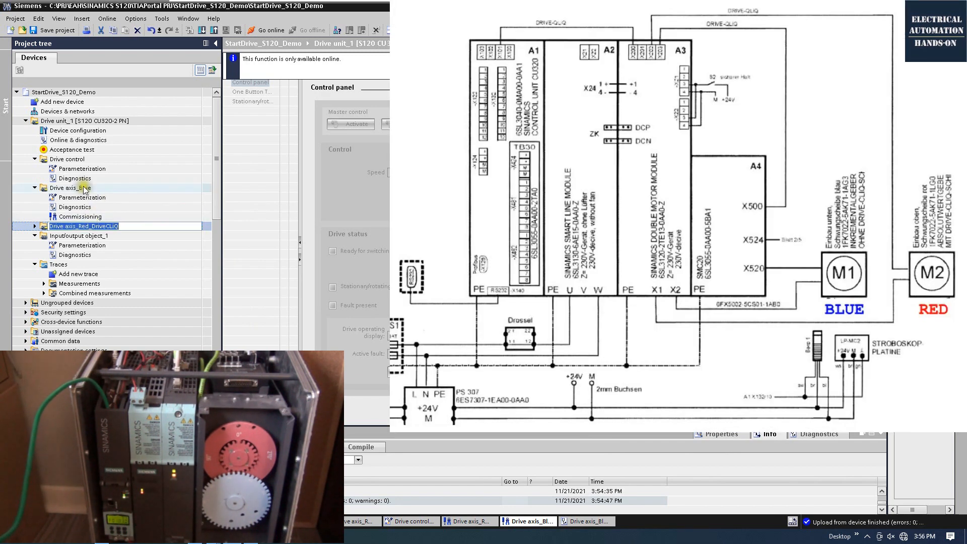
click(129, 190)
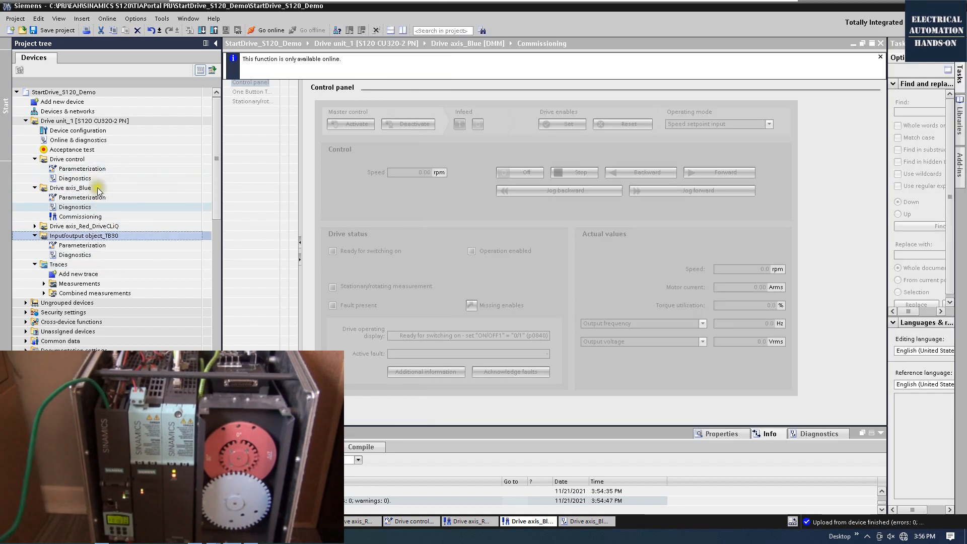
Step: Save the project and start downloading Drive unit_1, cancelling at the load preview
click(60, 123)
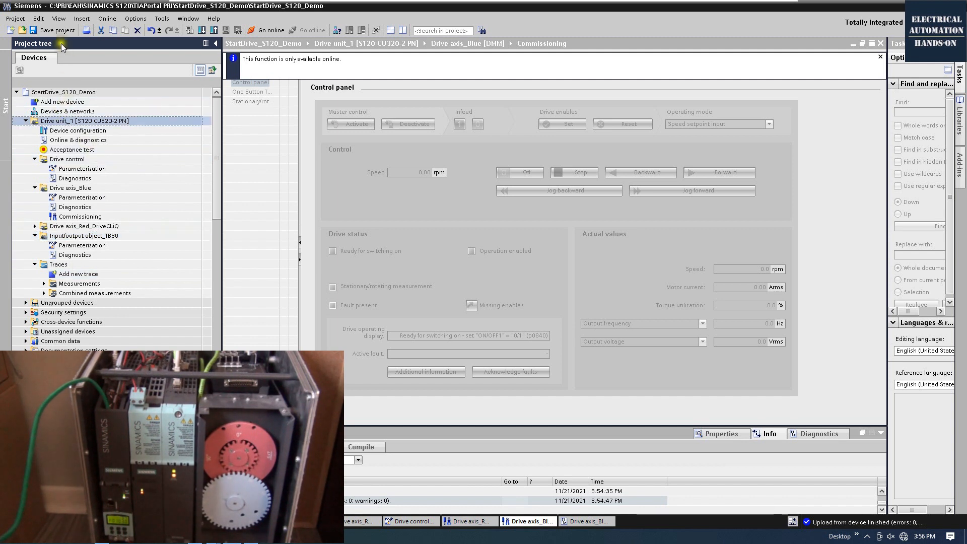
click(52, 30)
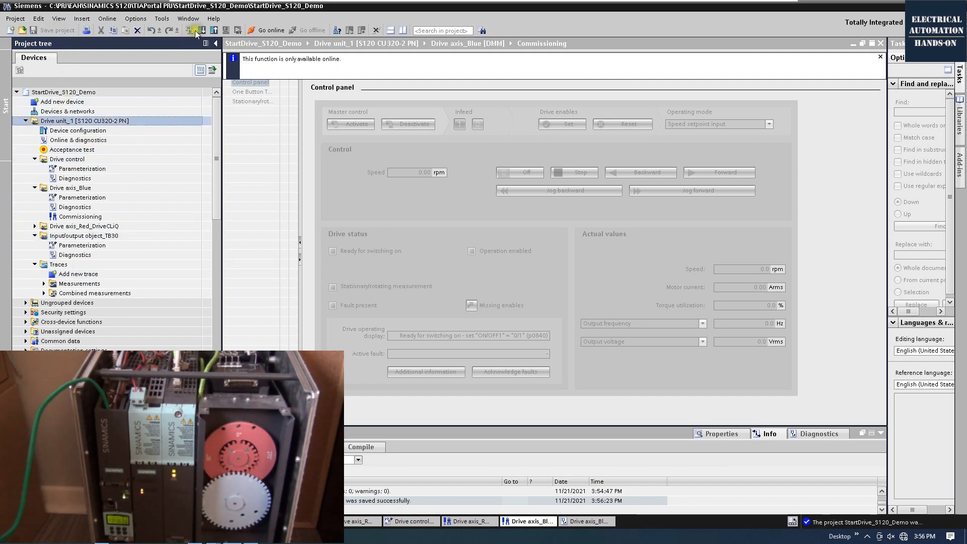
click(201, 30)
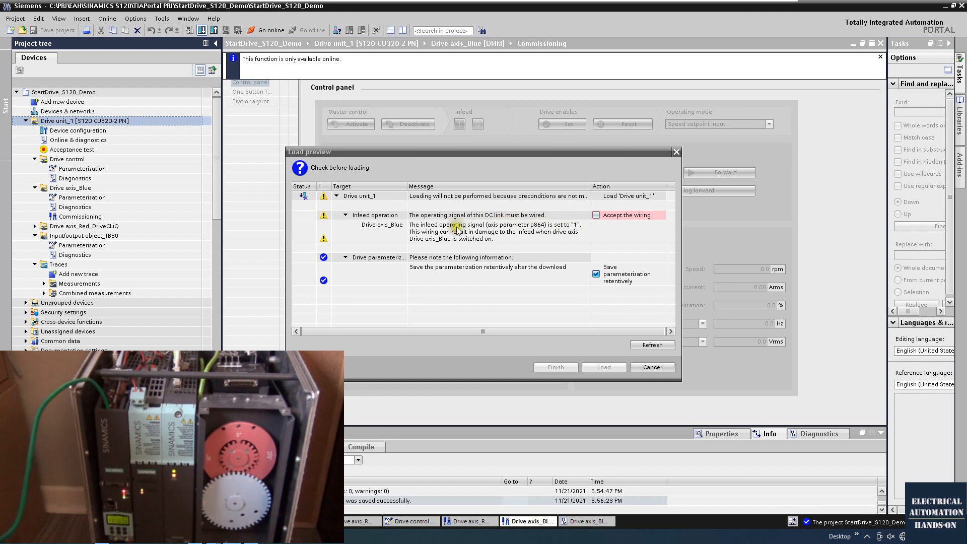
click(676, 152)
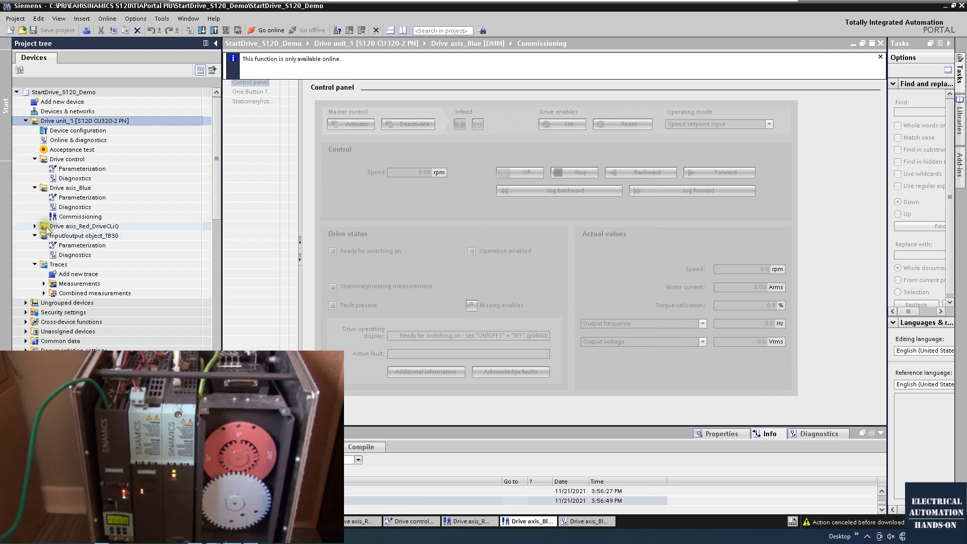
Step: Open Drive axis_Blue's parameter list and go to parameter 864, Infeed operation
double_click(68, 197)
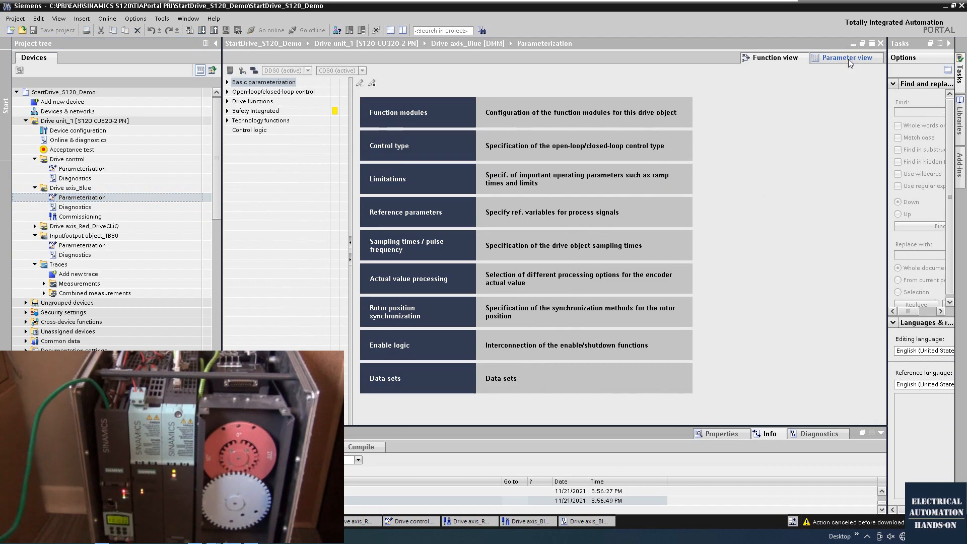
click(848, 59)
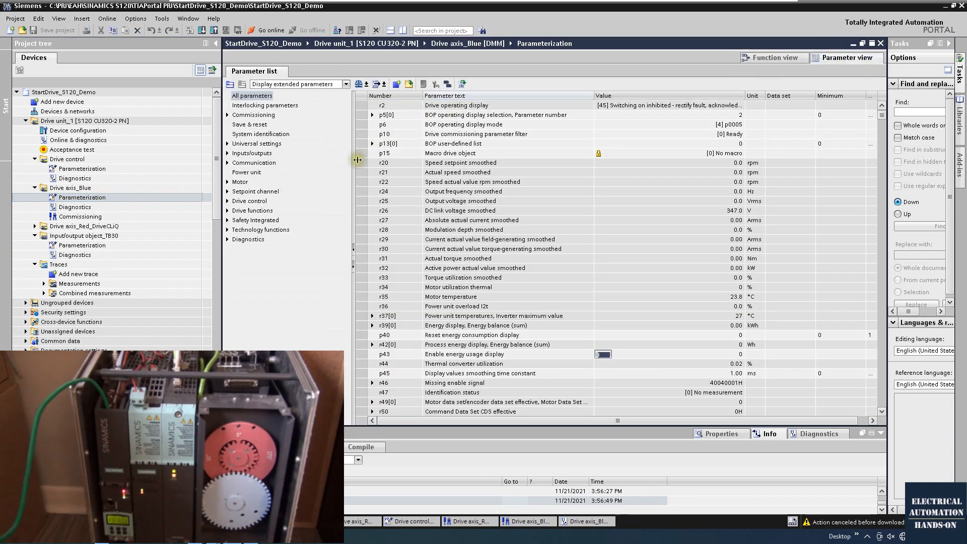
click(361, 193)
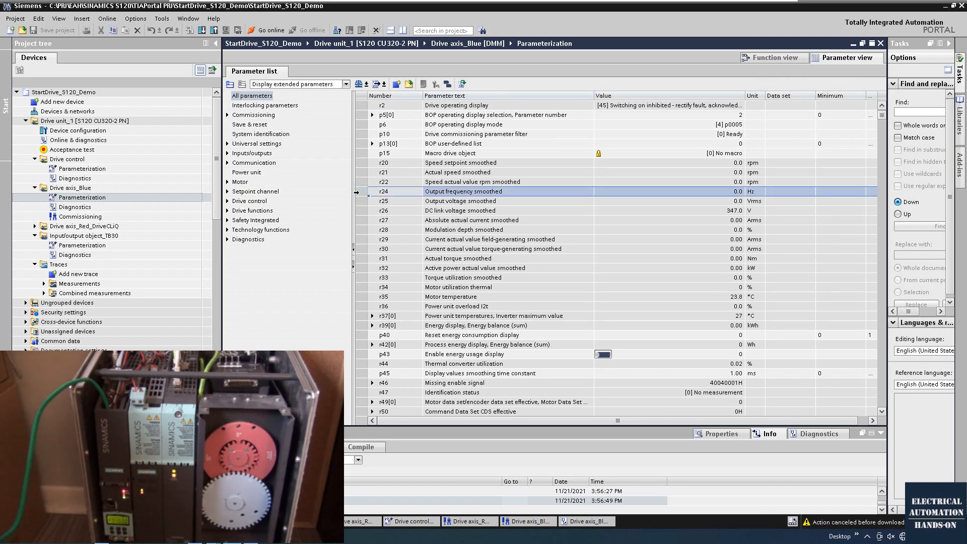
text(864)
click(359, 201)
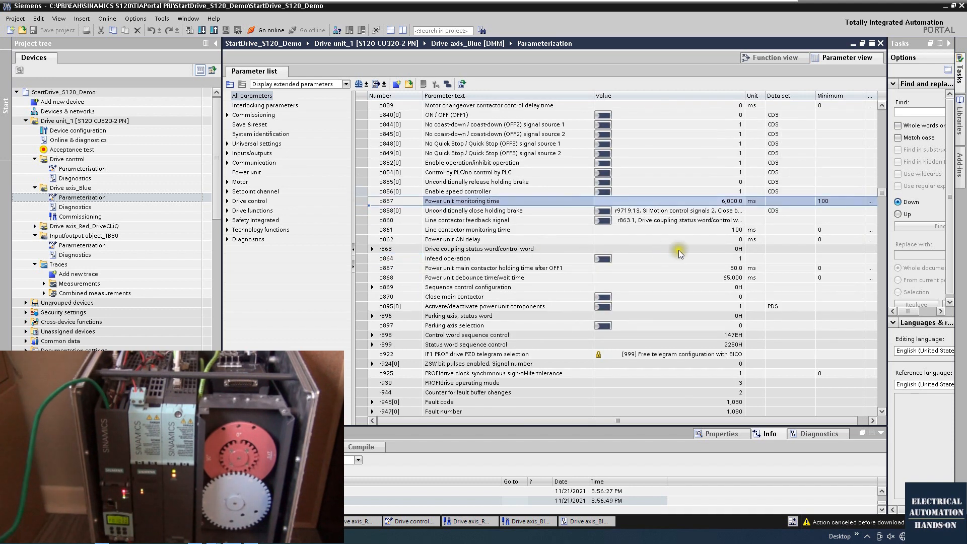
Step: Wire p864 Infeed operation of Drive axis_Blue to r4022.0 DI 0 (X481.1) of Input/output object_TB30
click(605, 260)
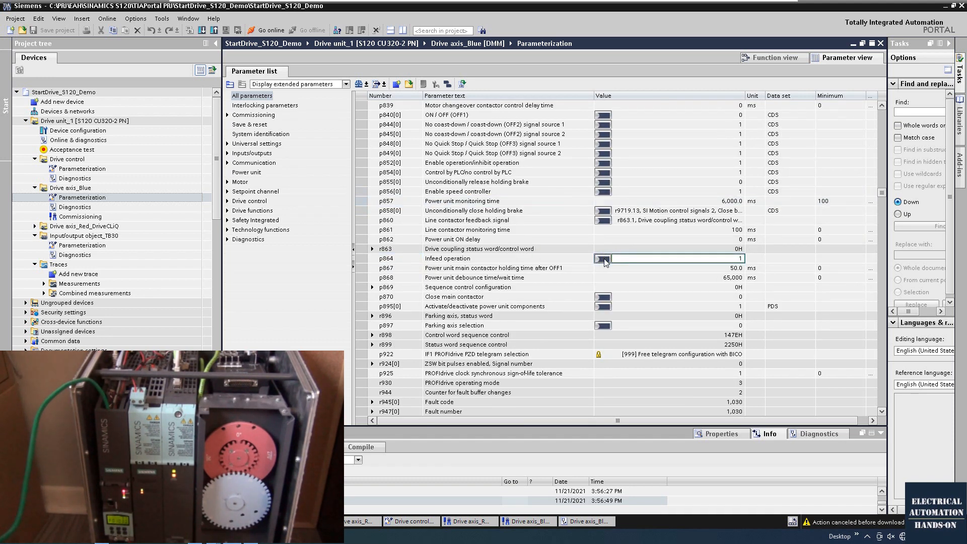
click(604, 258)
scroll(428, 287, down, 10)
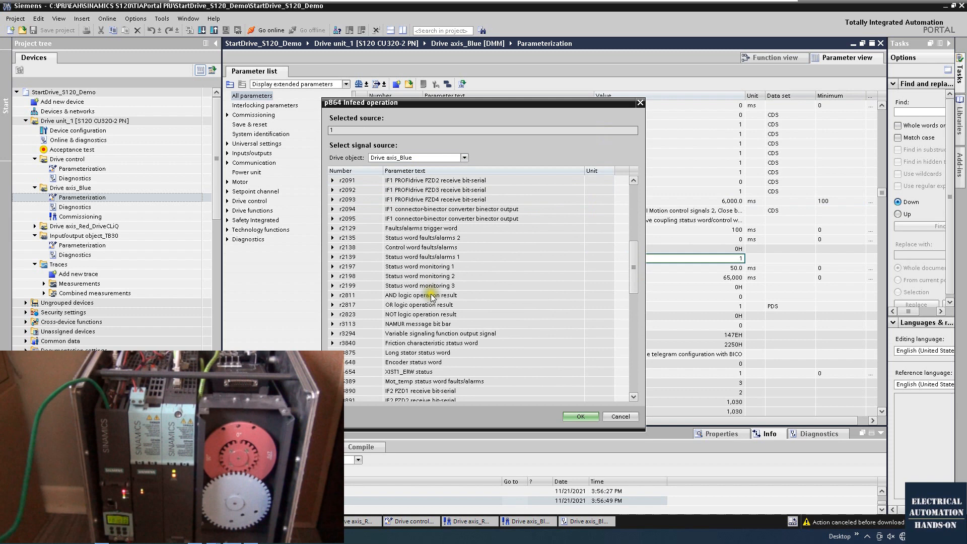
click(423, 156)
click(412, 193)
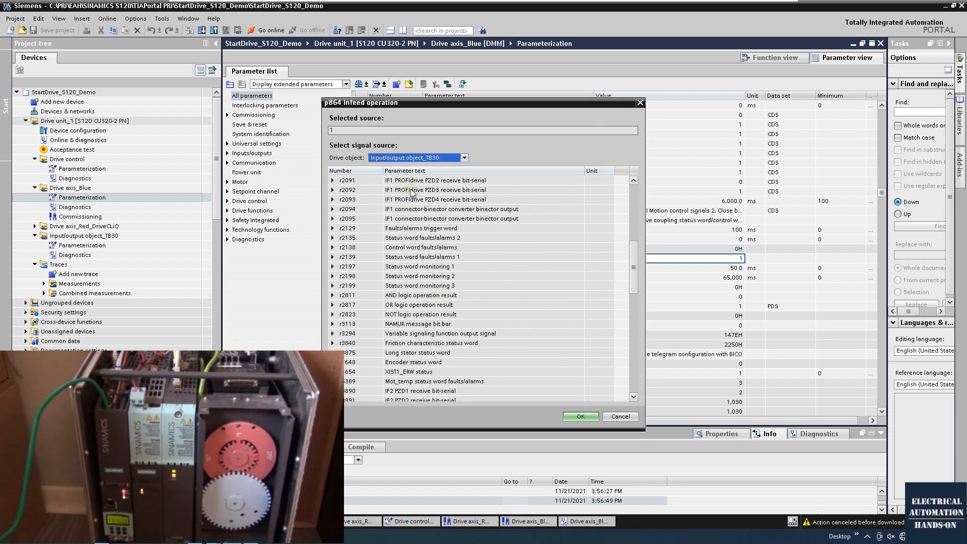
click(332, 286)
click(331, 287)
click(332, 286)
click(416, 296)
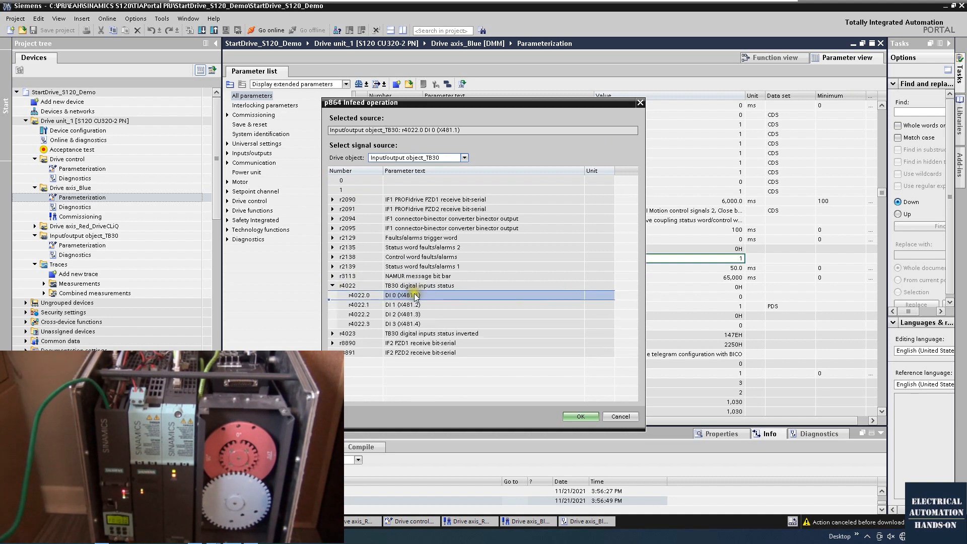
click(578, 416)
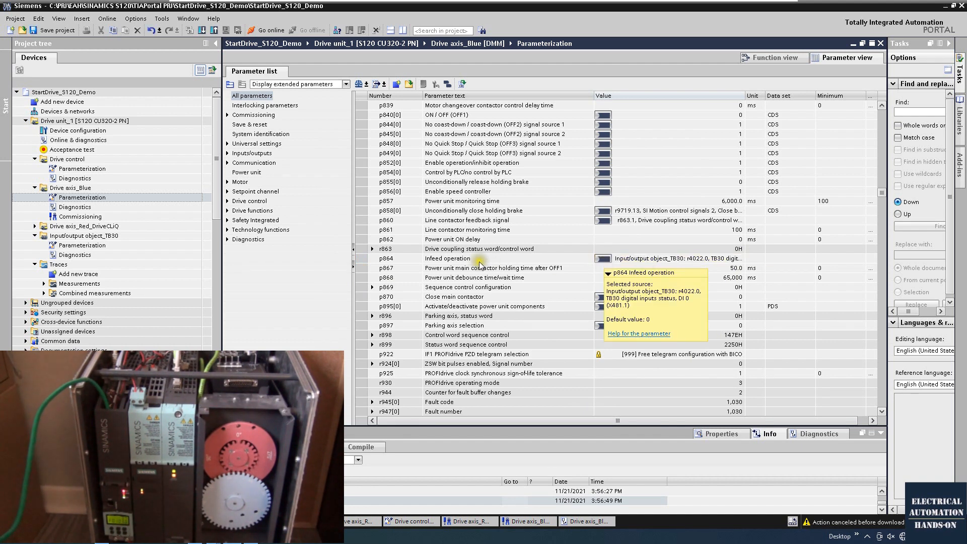
Step: Save the project and download Drive unit_1 to the device, saving the parameterization retentively
click(466, 261)
key(ctrl+s)
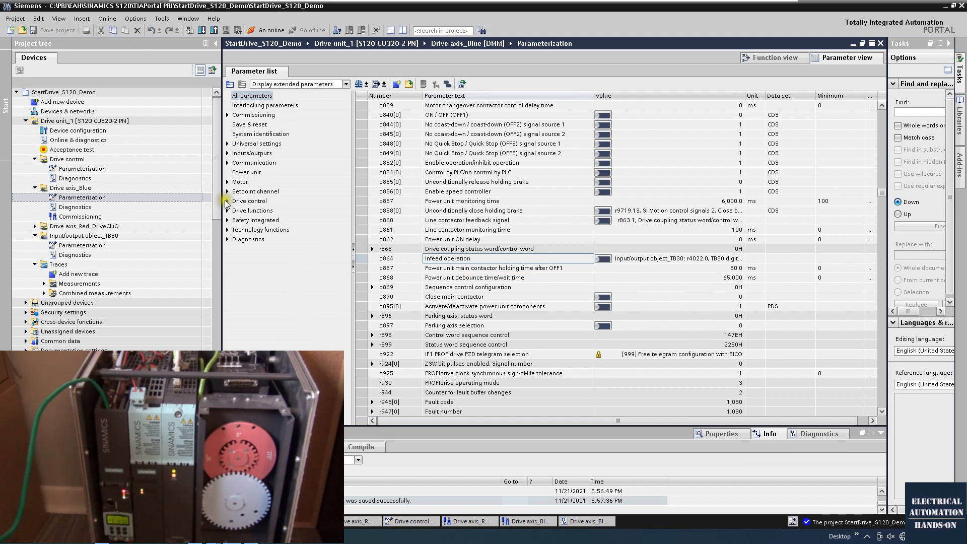
click(113, 121)
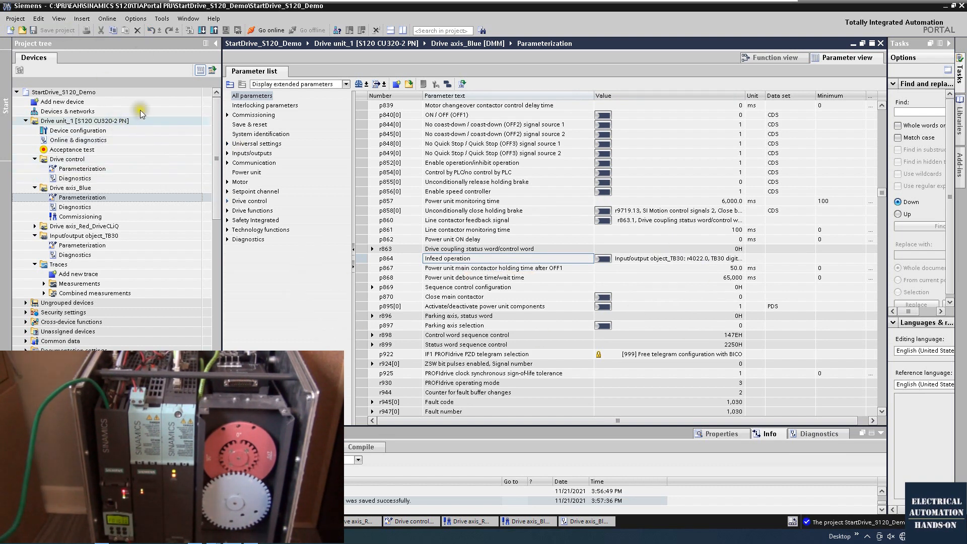
click(202, 31)
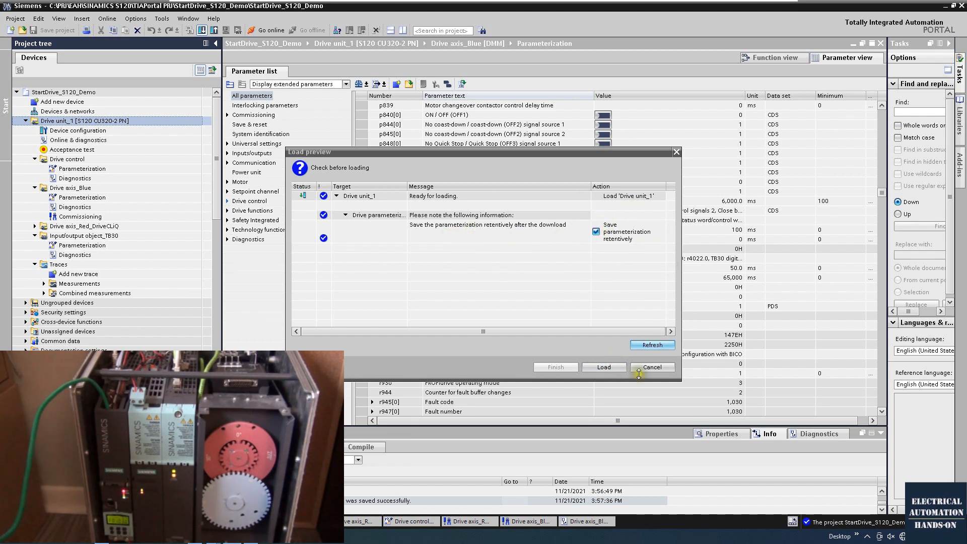
click(602, 367)
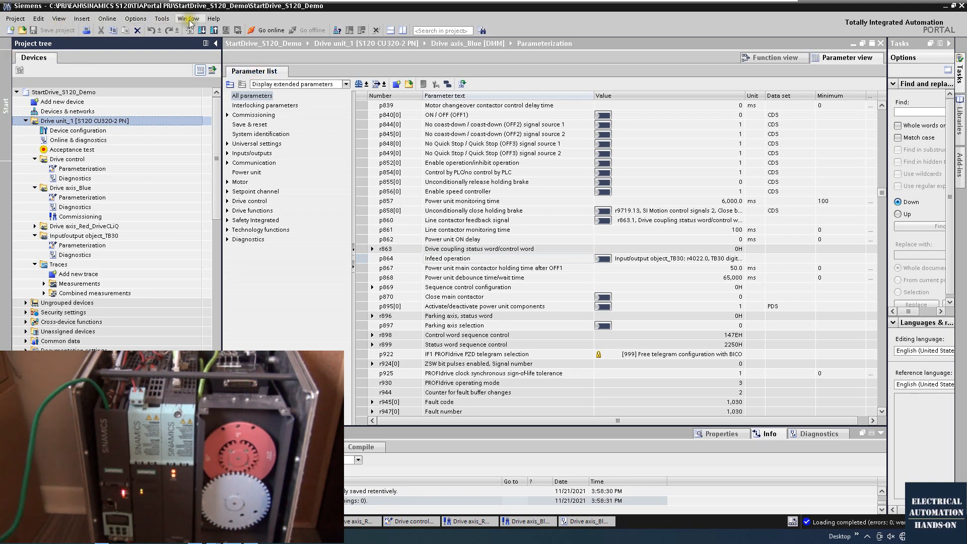
Step: Establish the online connection to Drive unit_1
click(273, 35)
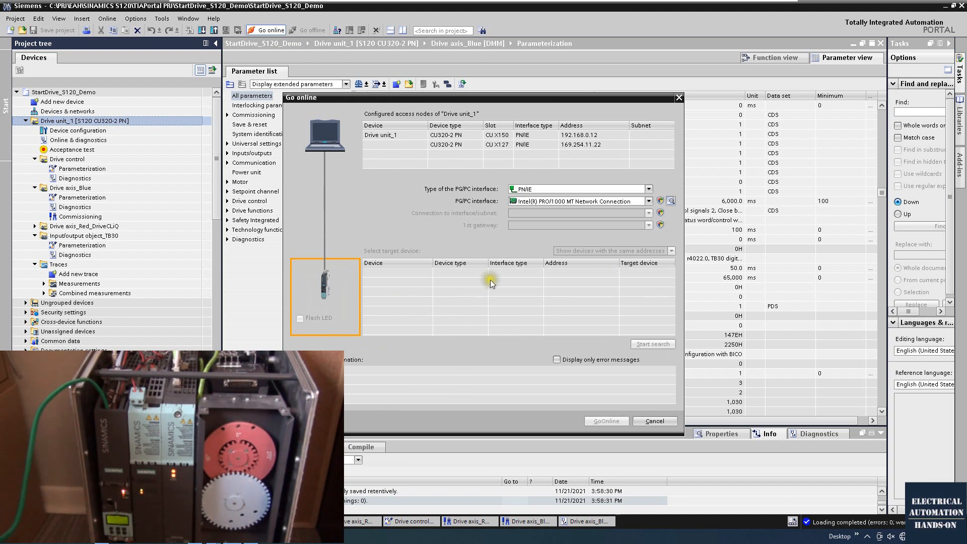
click(678, 98)
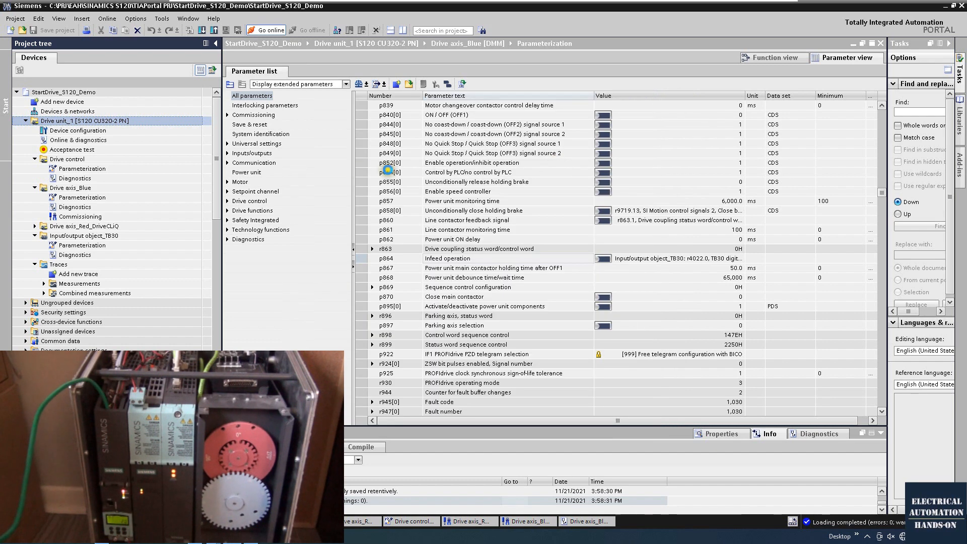
click(255, 31)
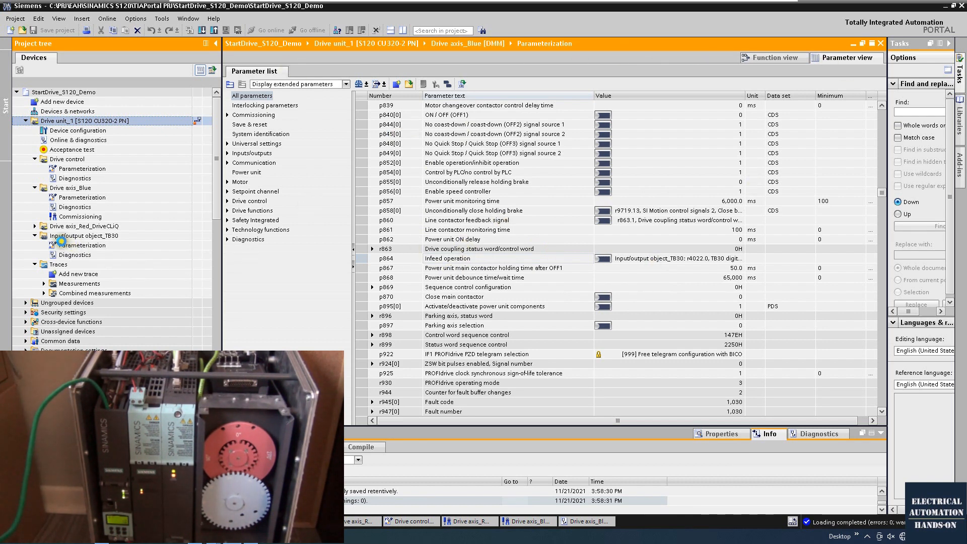
Step: Open Drive axis_Red_DriveCLiQ's commissioning control panel, activate its master control with a 2000 ms monitoring time and set the drive enables
click(34, 226)
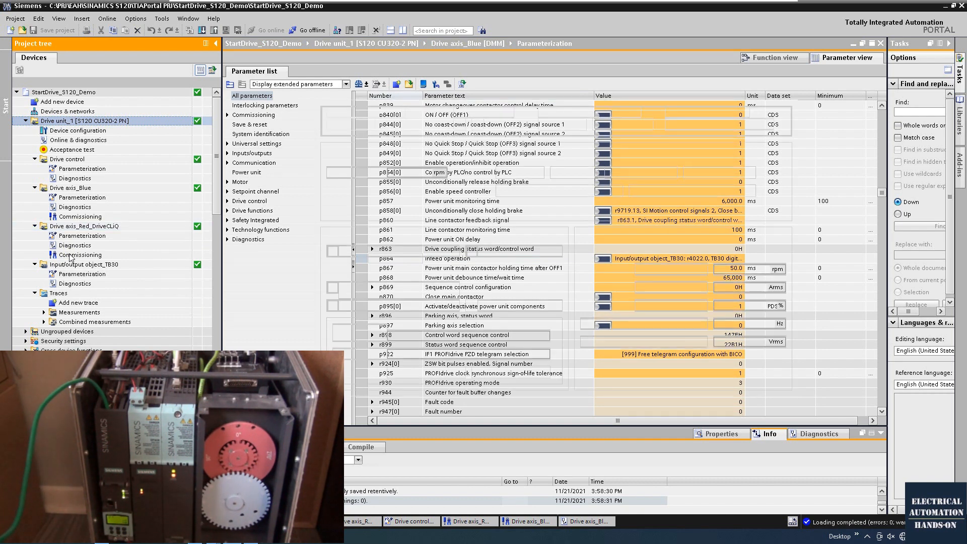
double_click(70, 256)
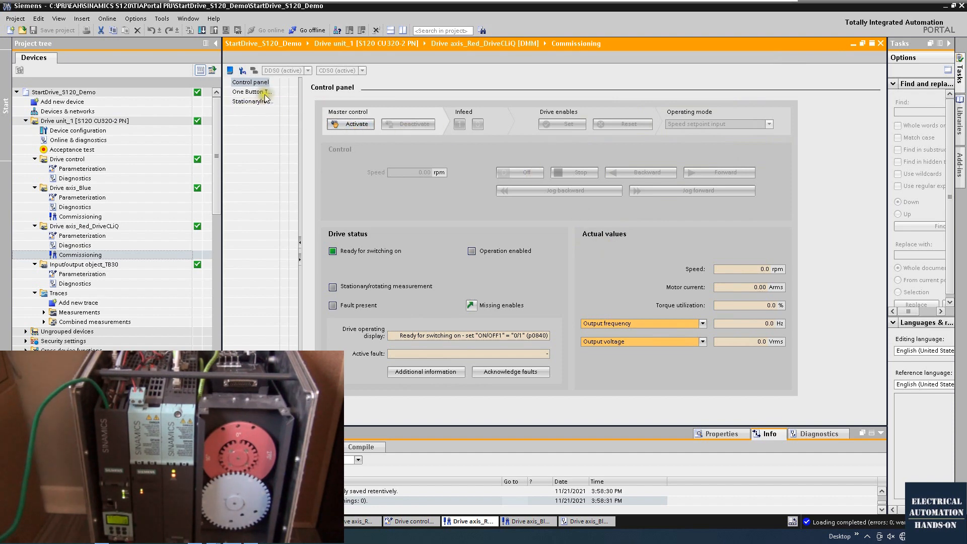
click(351, 126)
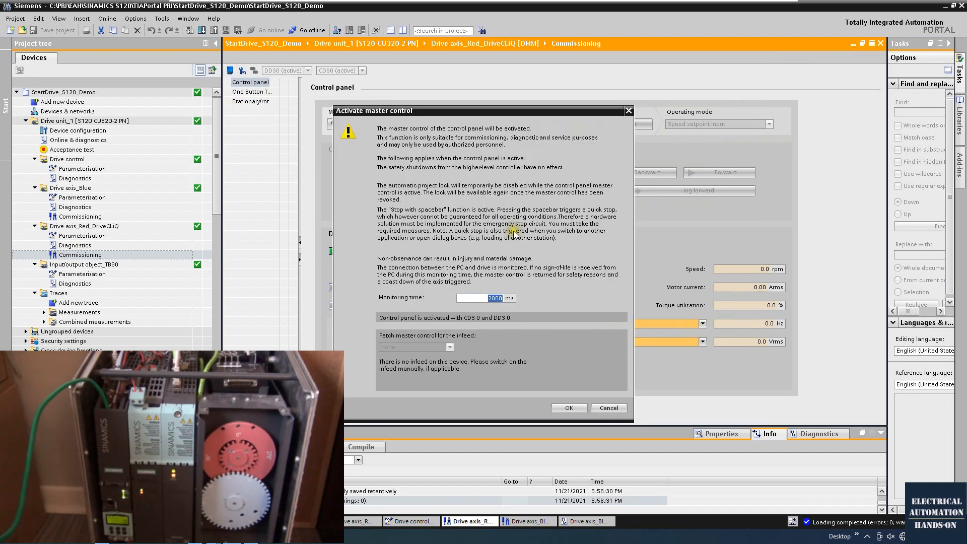
click(569, 408)
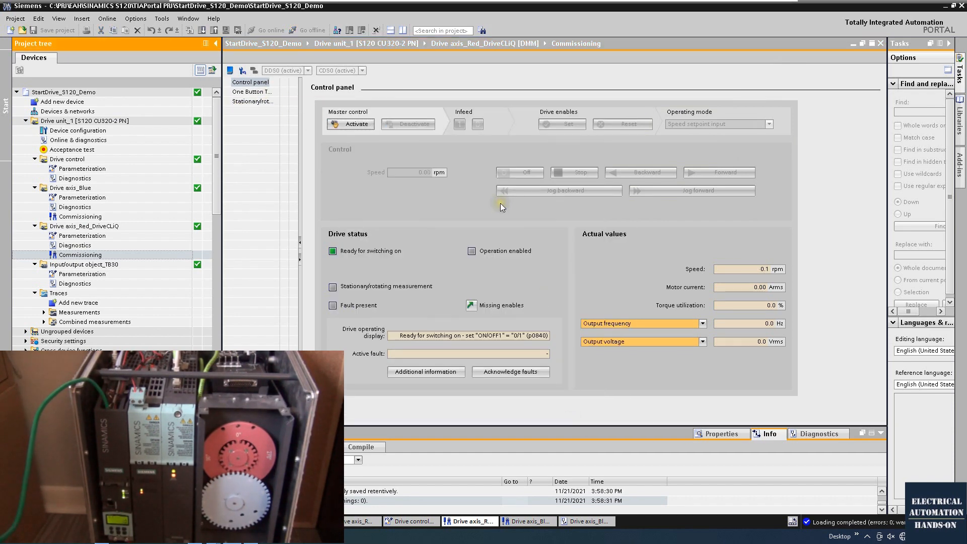
click(569, 126)
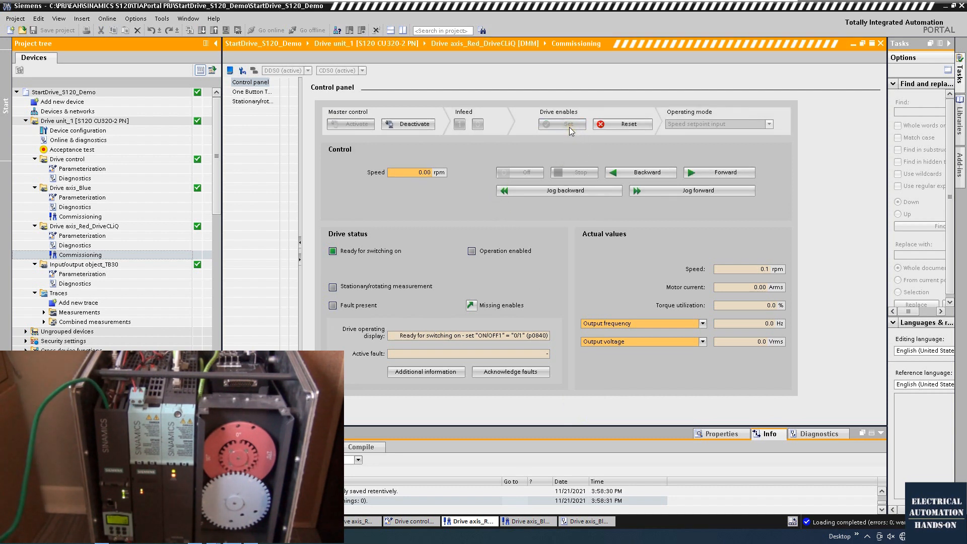
Step: Test-run Drive axis_Red_DriveCLiQ forward and backward at 120 rpm, stopping it between runs, and jog it in both directions
double_click(425, 172)
text(120)
click(715, 173)
click(715, 174)
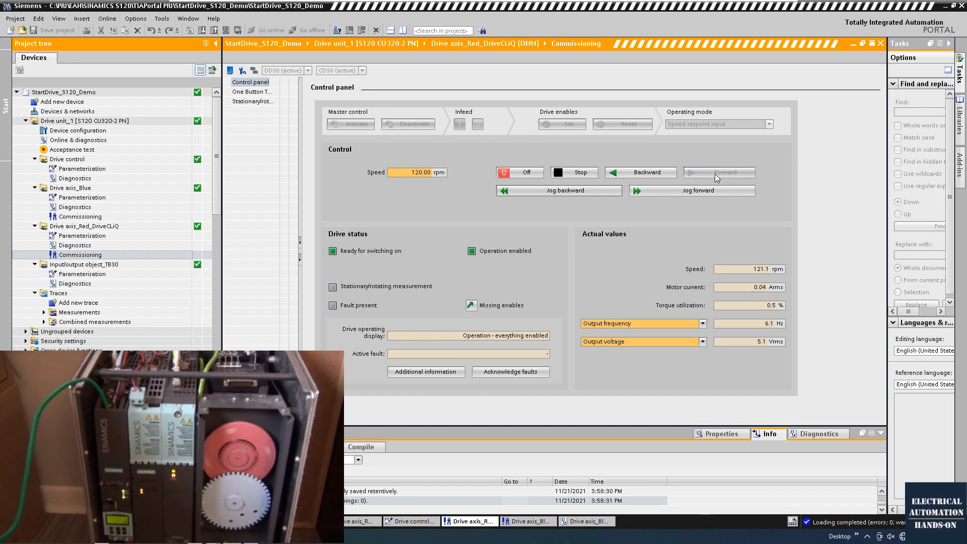
click(570, 173)
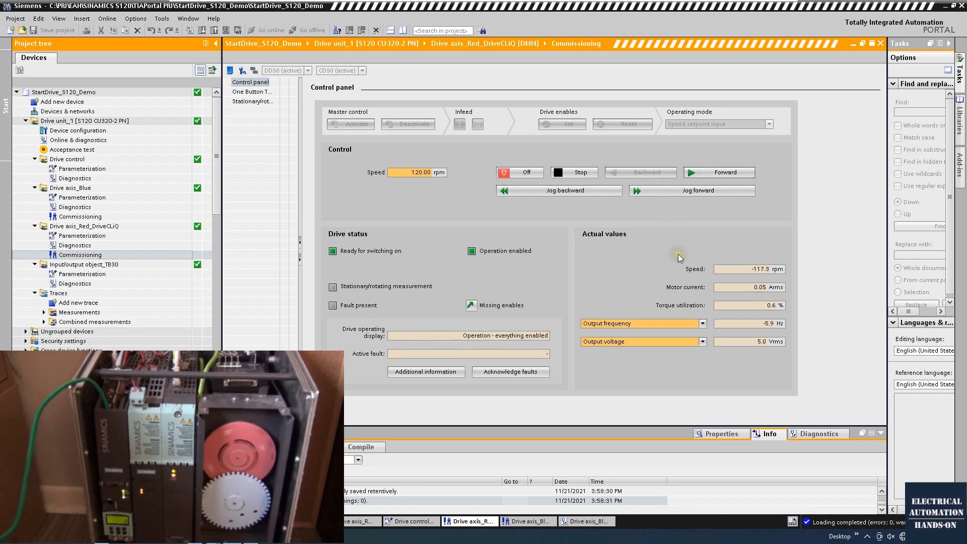
click(581, 172)
click(682, 192)
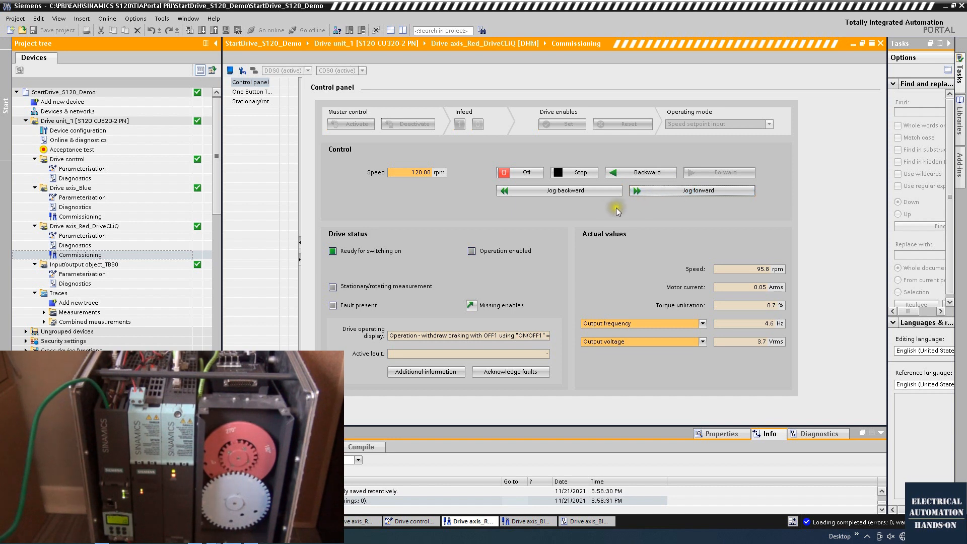
click(580, 195)
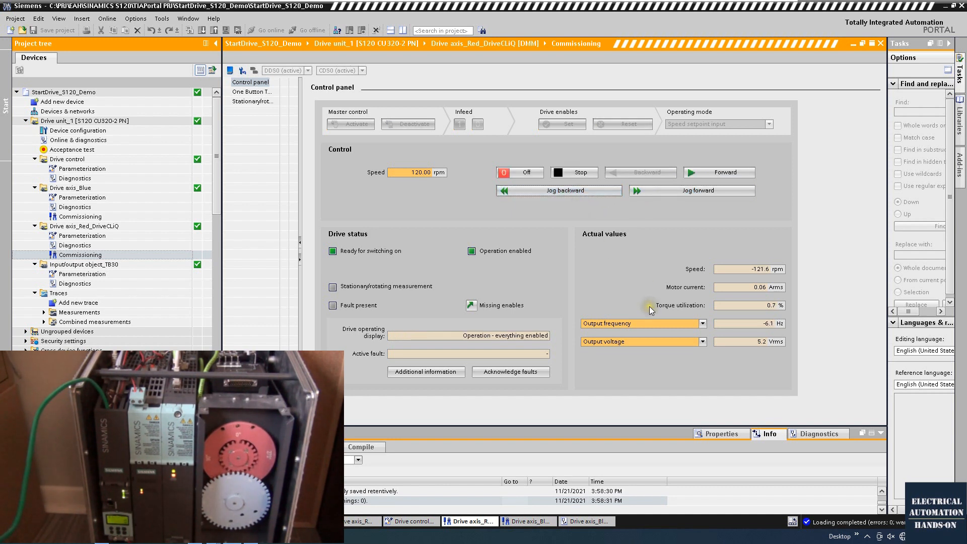
Step: Select Torque actual value and Active power actual value as the two configurable actual values of Drive axis_Red_DriveCLiQ
click(702, 324)
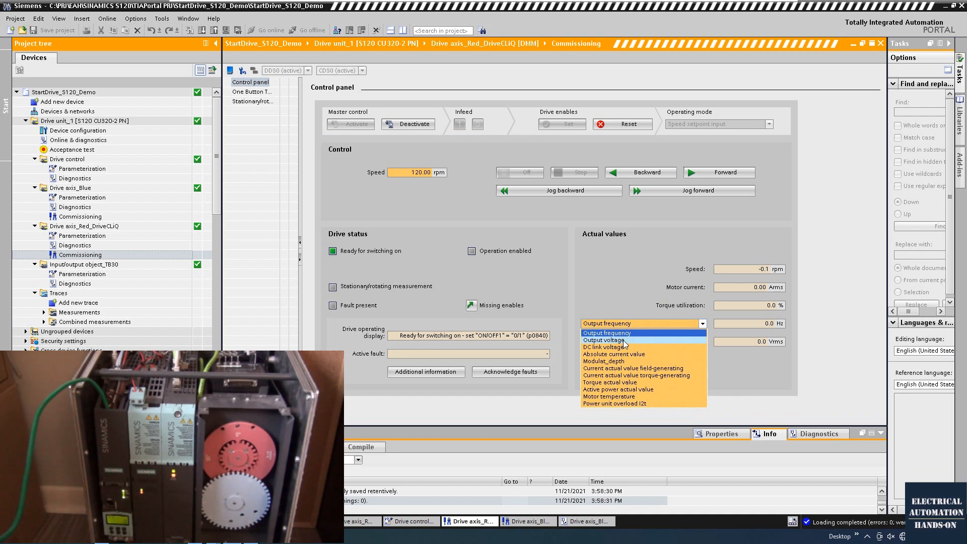
click(624, 383)
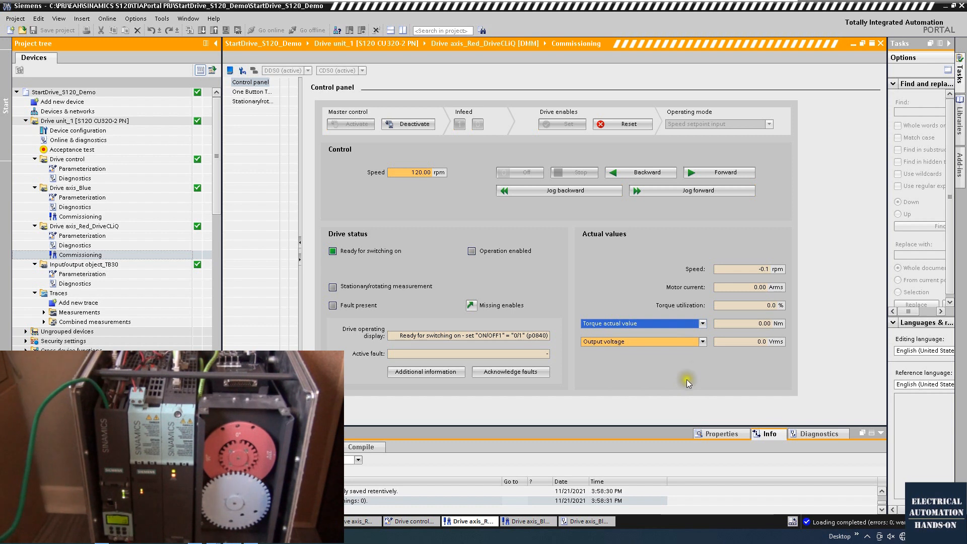
click(703, 342)
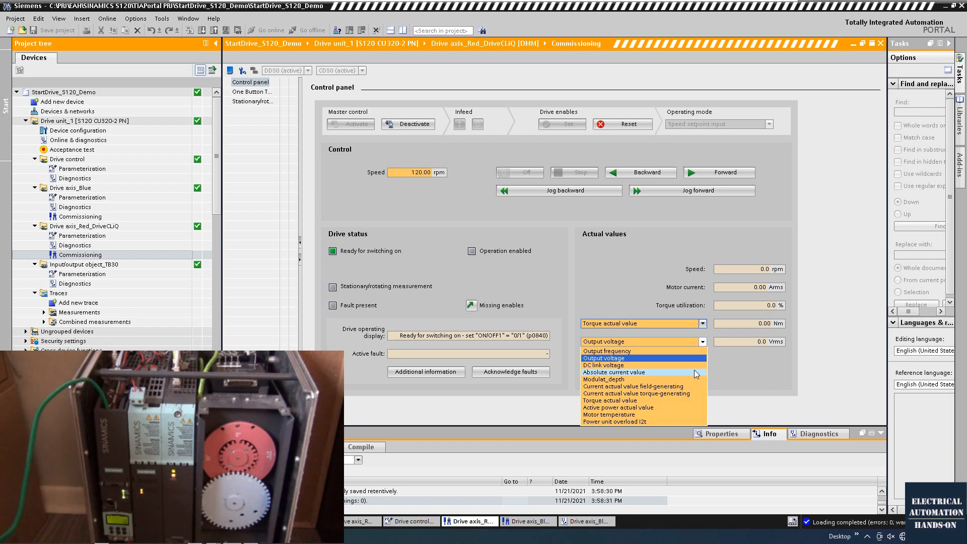
click(672, 407)
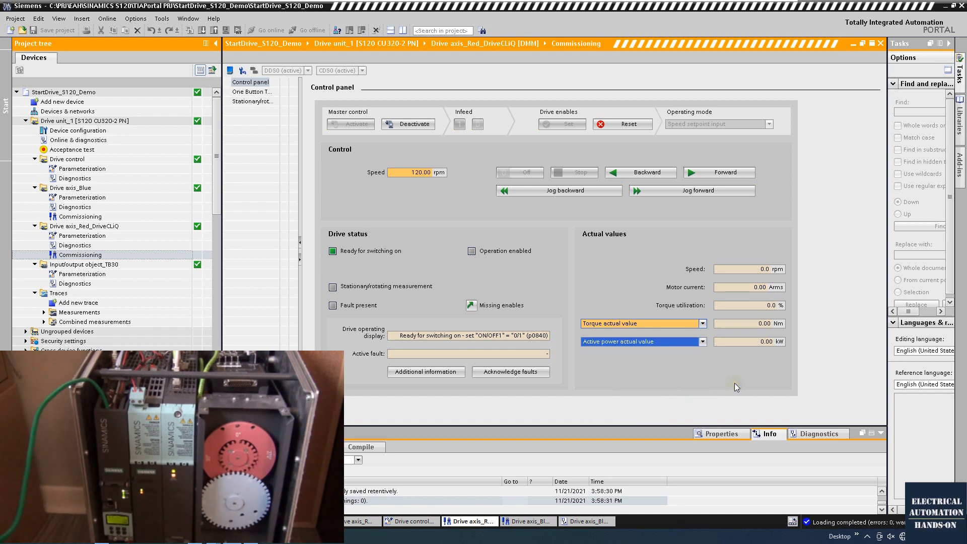
Step: Run Drive axis_Red_DriveCLiQ forward at the set speed, stop it and switch it off
click(712, 172)
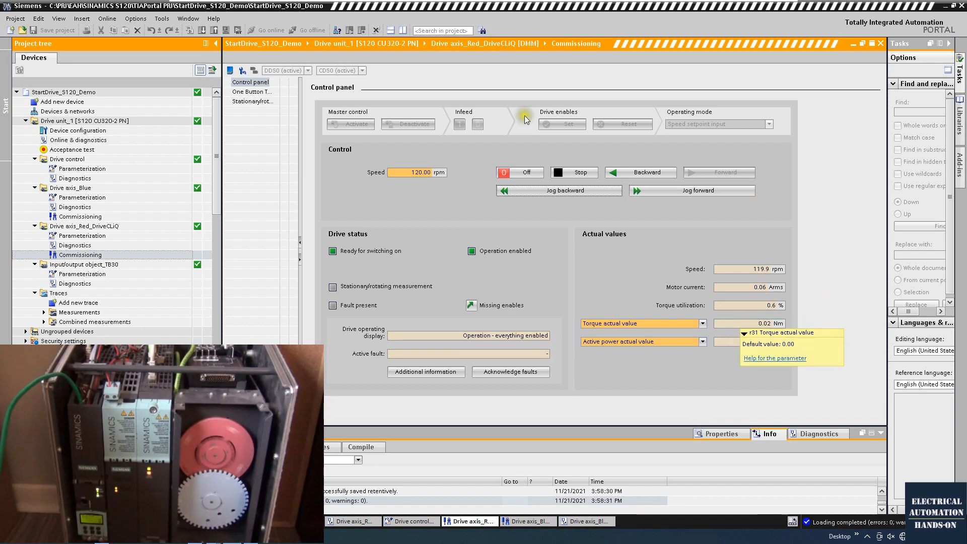
click(573, 174)
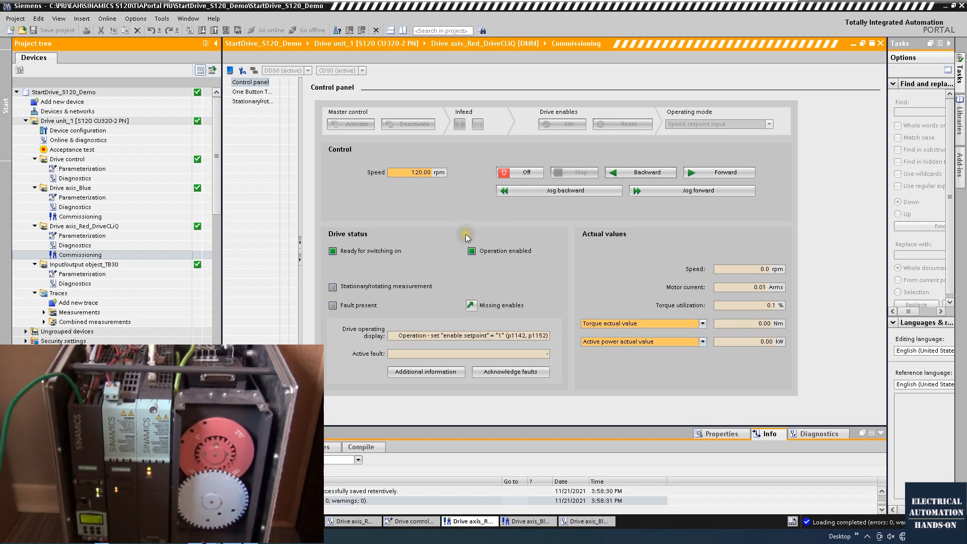
click(519, 174)
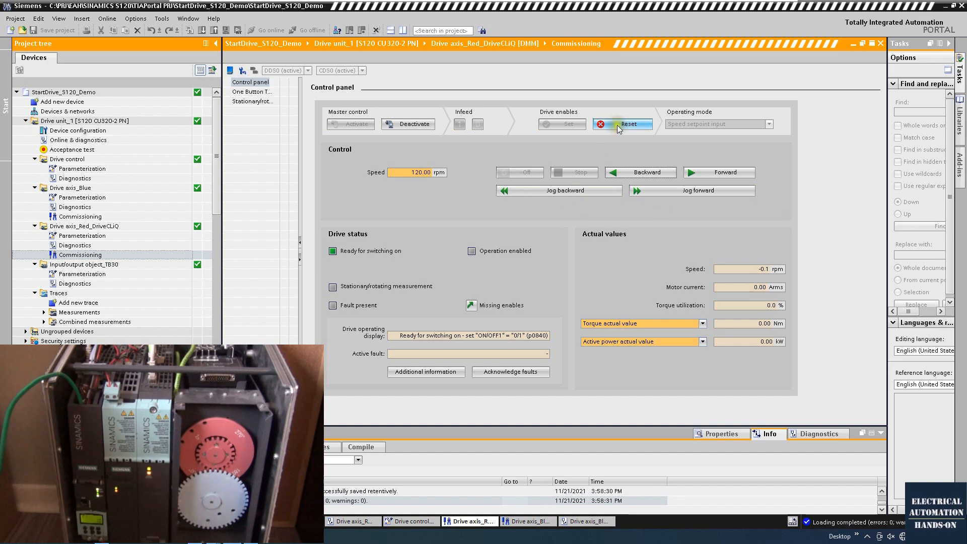
Step: Reset the drive enables of Drive axis_Red_DriveCLiQ and deactivate its master control, confirming the prompt
click(618, 125)
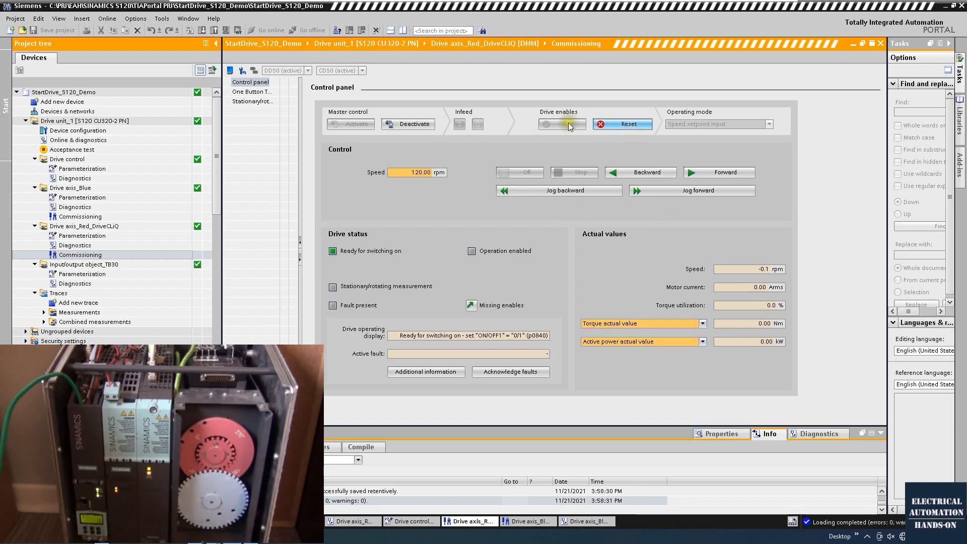
click(404, 125)
click(539, 322)
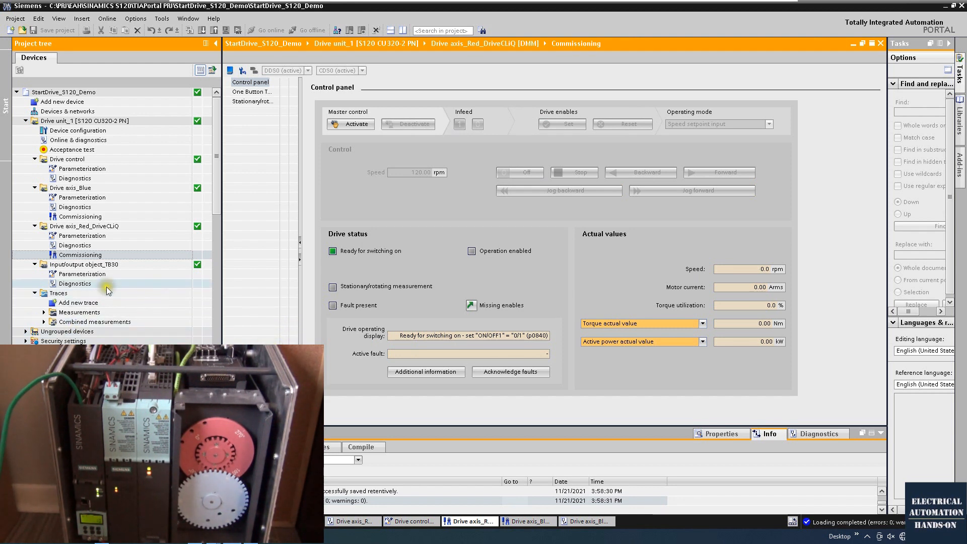
Step: Open Drive axis_Blue's commissioning control panel, activate its master control and set the drive enables
double_click(77, 217)
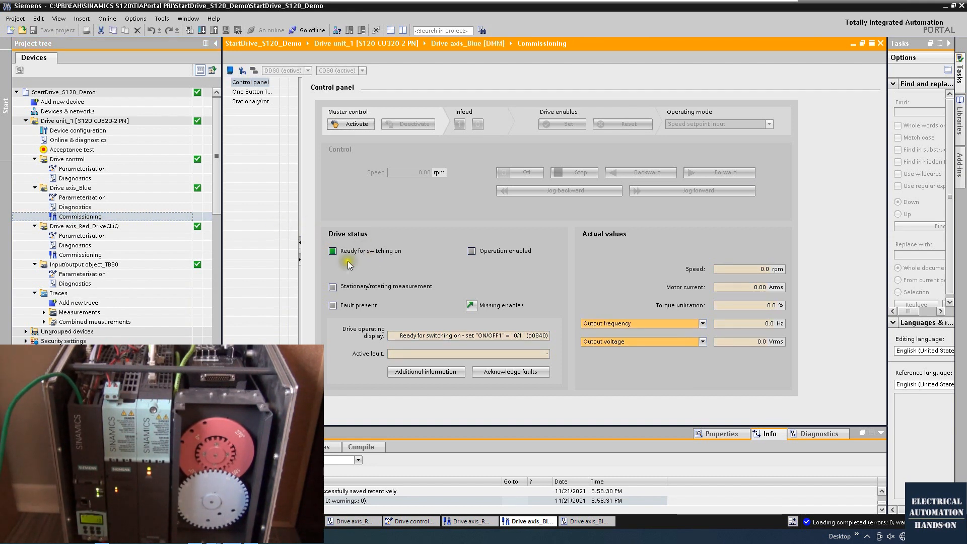
click(353, 124)
click(568, 408)
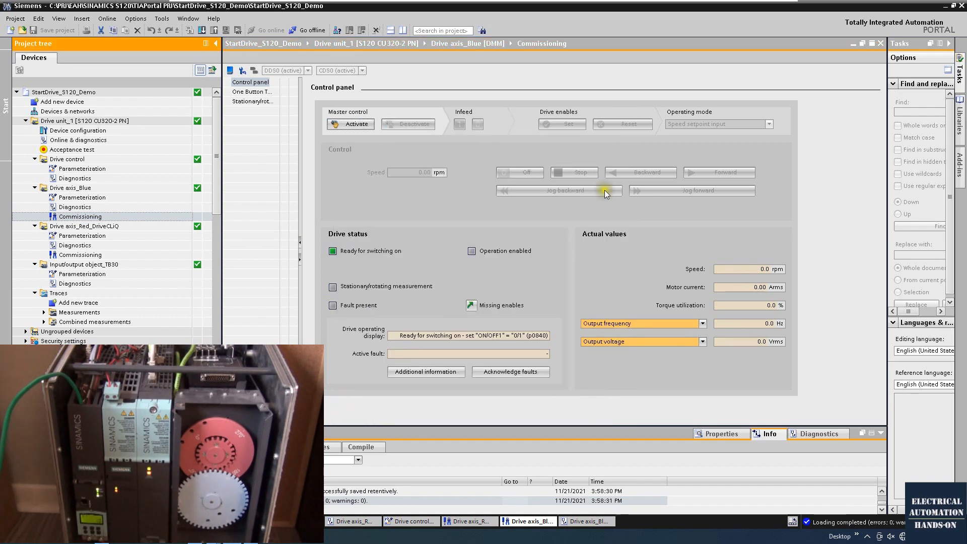
Step: Set the speed of Drive axis_Blue to 60 rpm and run it forward
click(421, 172)
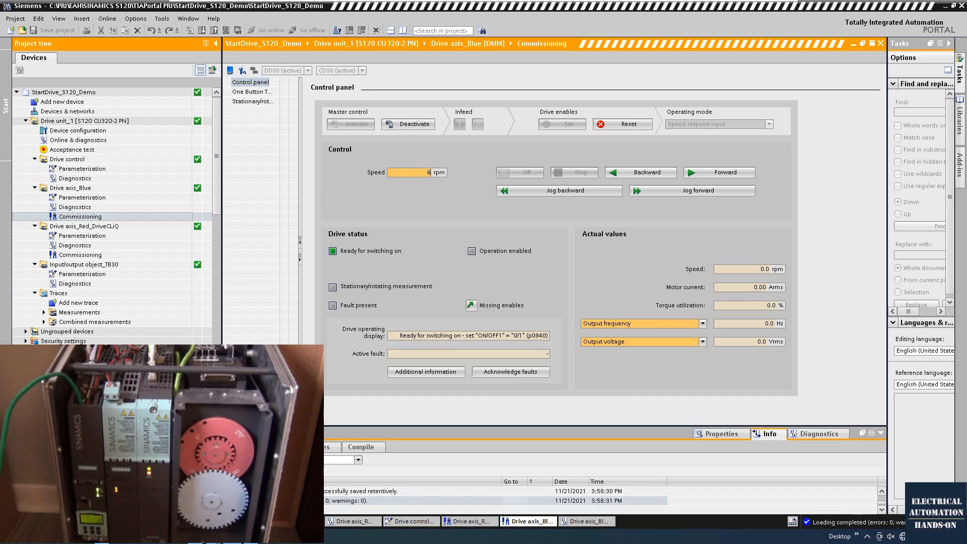
key(Return)
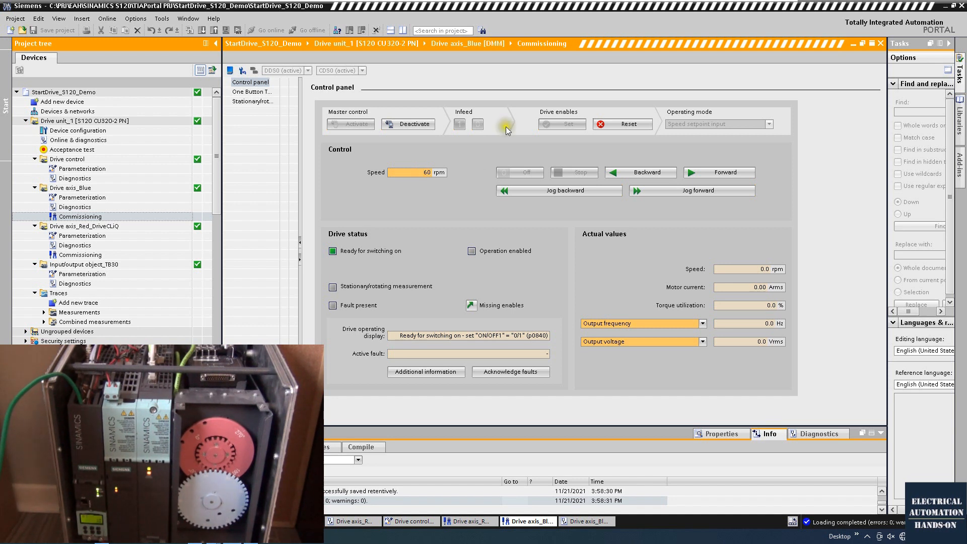
click(714, 174)
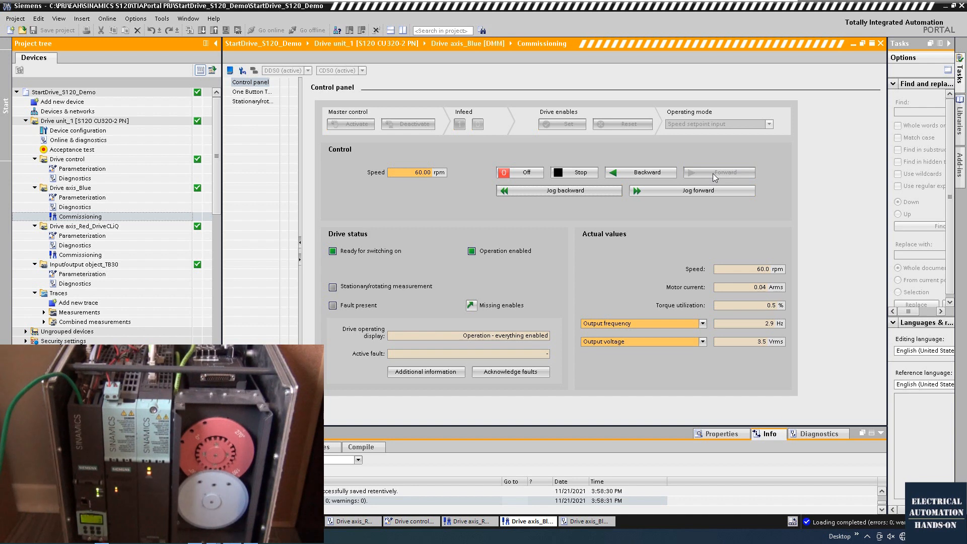
Step: Display DC link voltage and Torque actual value for Drive axis_Blue, replacing DC link voltage with Current actual value torque-generating
click(693, 325)
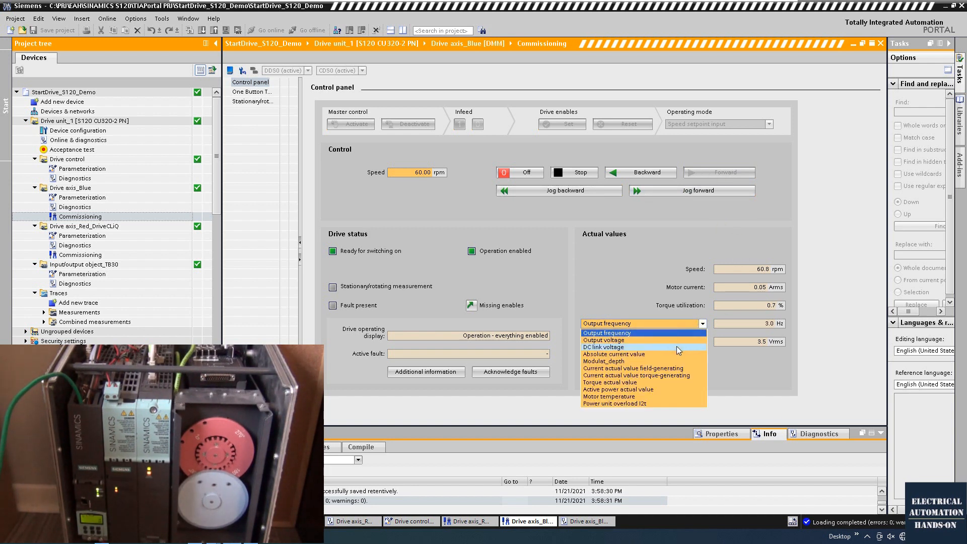
click(677, 346)
click(679, 345)
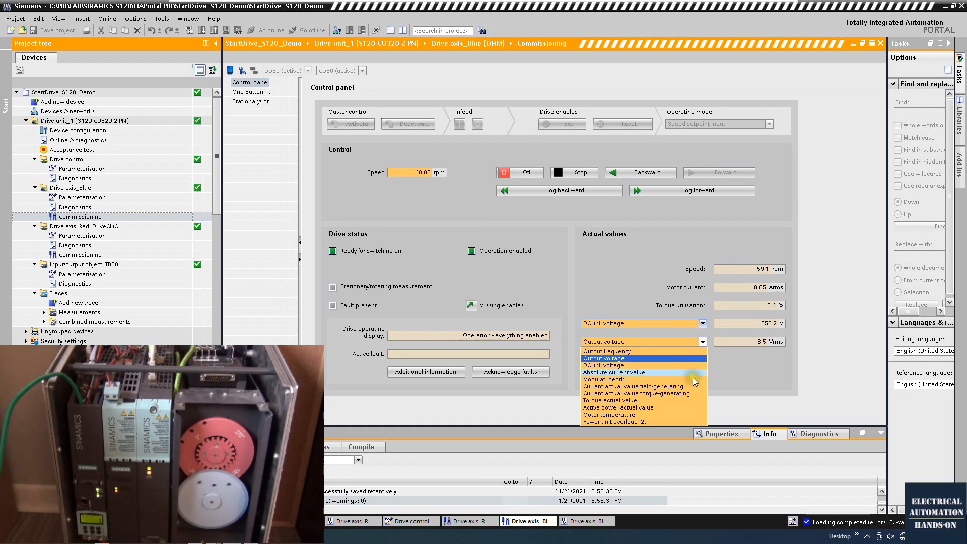
click(691, 402)
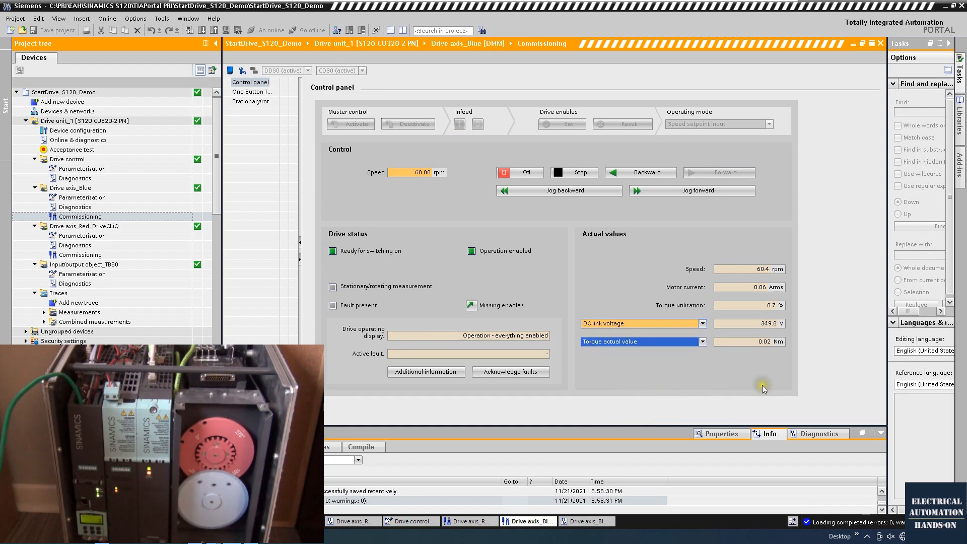
click(702, 323)
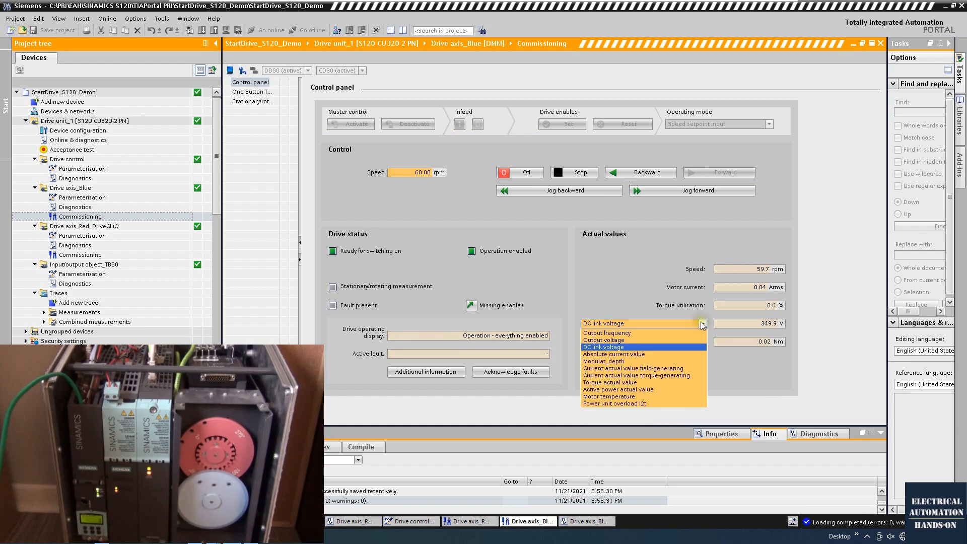
click(687, 376)
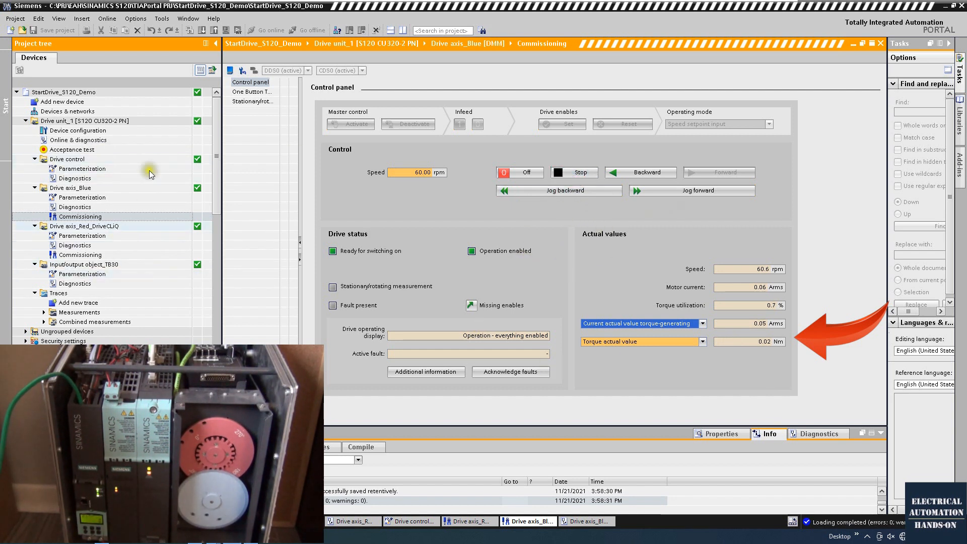
Step: Switch off Drive axis_Blue, reset its drive enables and deactivate its master control, confirming the prompt
click(581, 174)
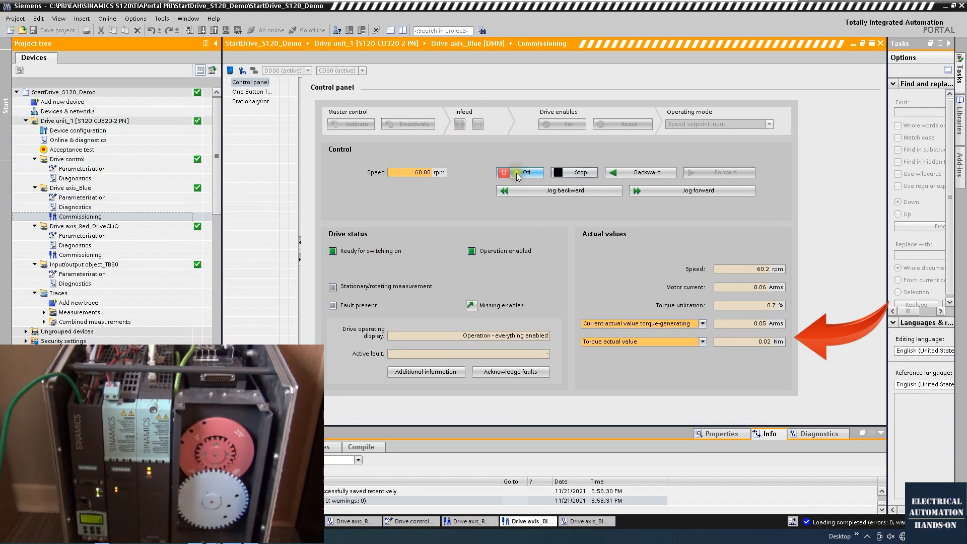
click(612, 125)
click(408, 125)
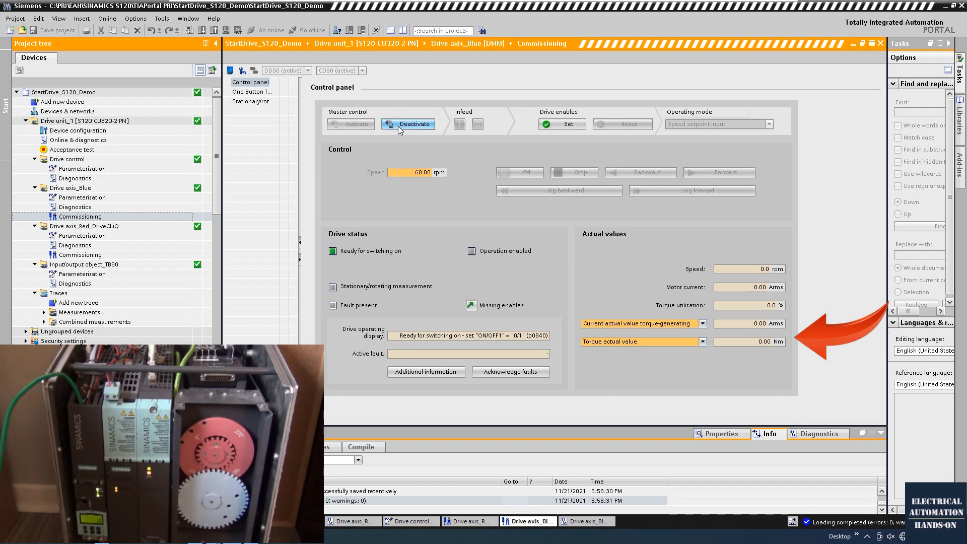
click(538, 324)
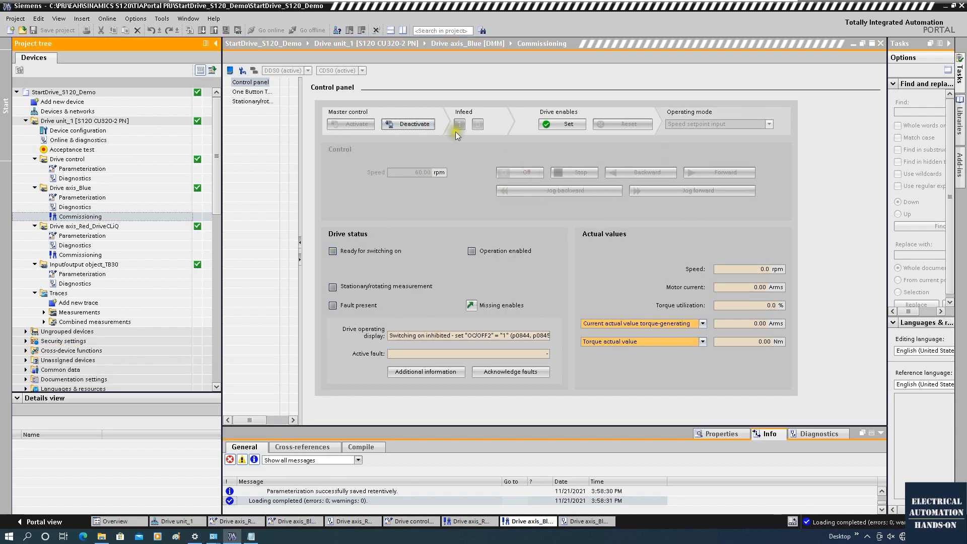
Step: Save the parameterization retentively from the commissioning views of Drive axis_Blue and Drive axis_Red_DriveCLiQ
click(230, 71)
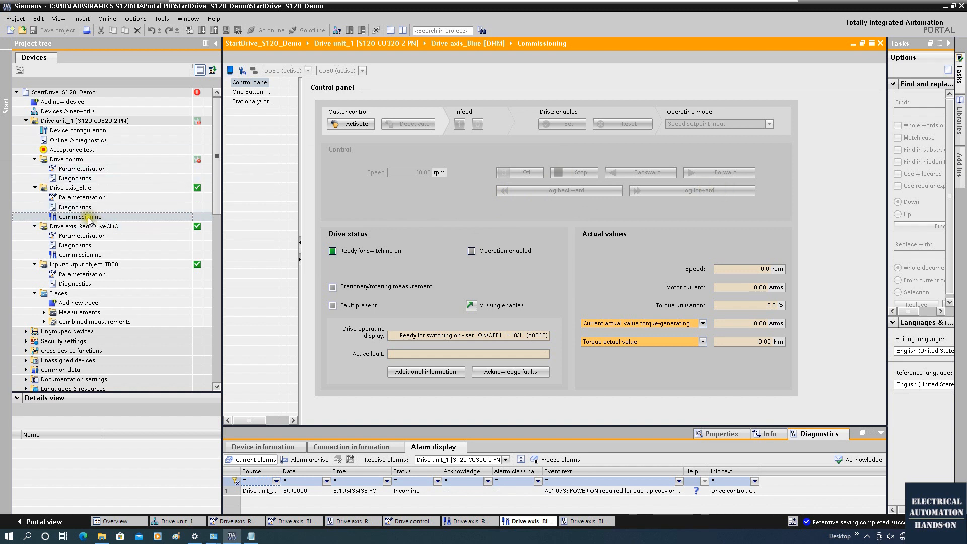
double_click(82, 255)
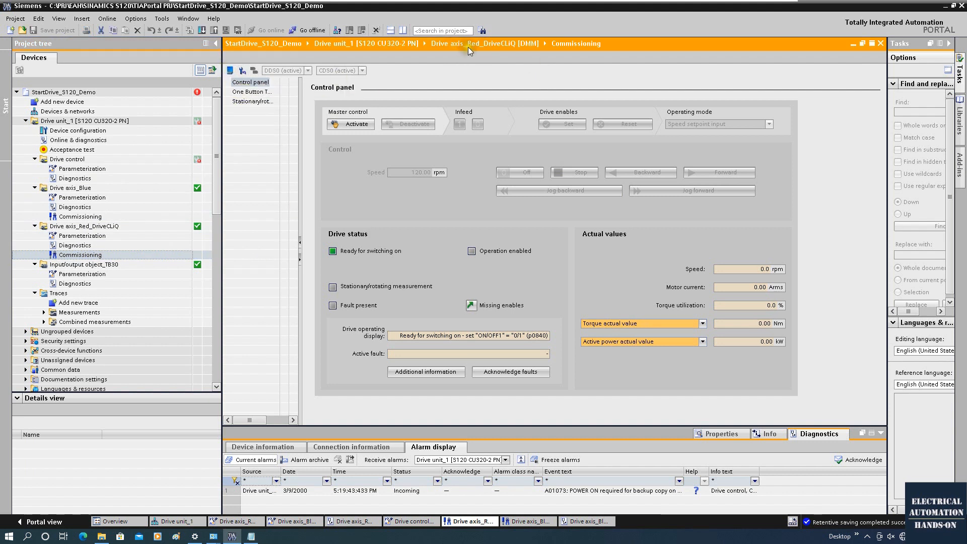
click(231, 71)
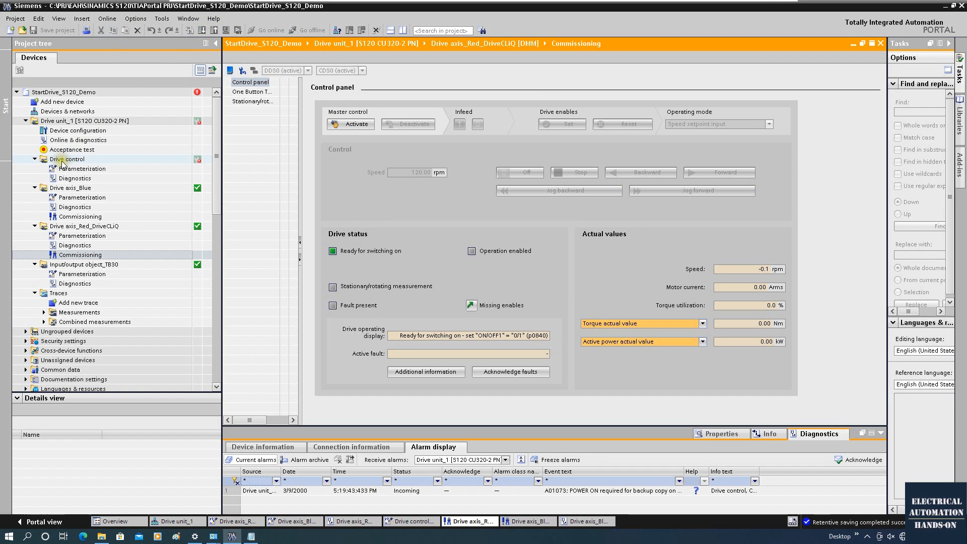
Step: Take Drive unit_1 offline and upload its configuration from the device into the project
click(78, 121)
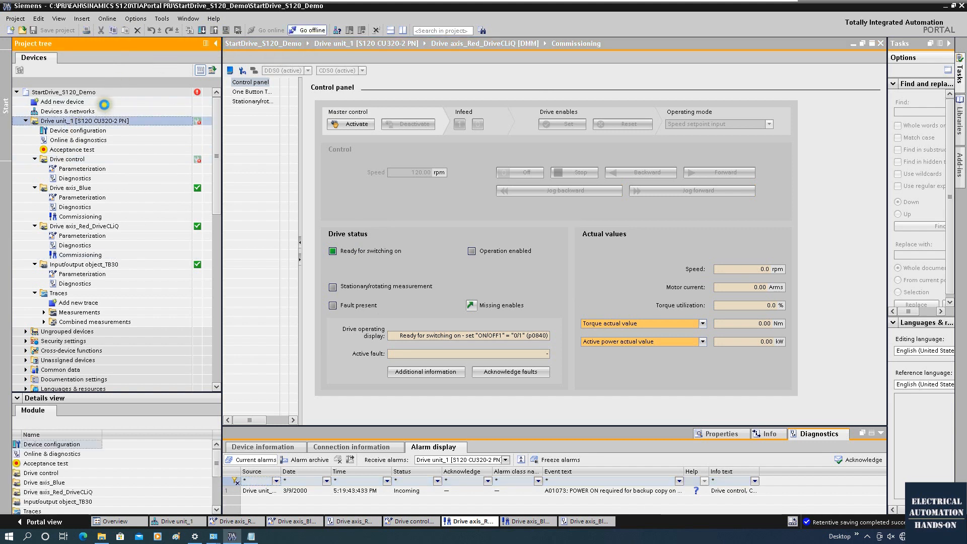
click(216, 31)
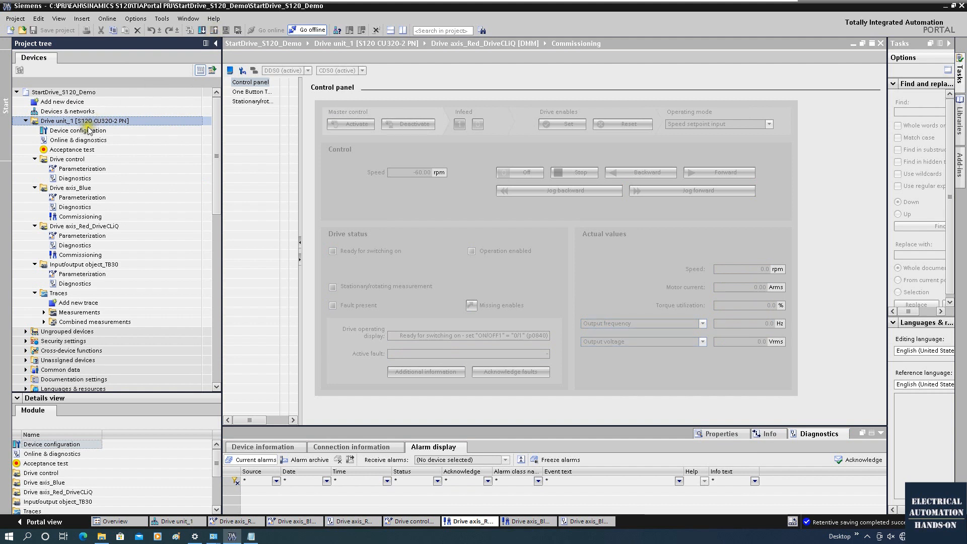
click(215, 31)
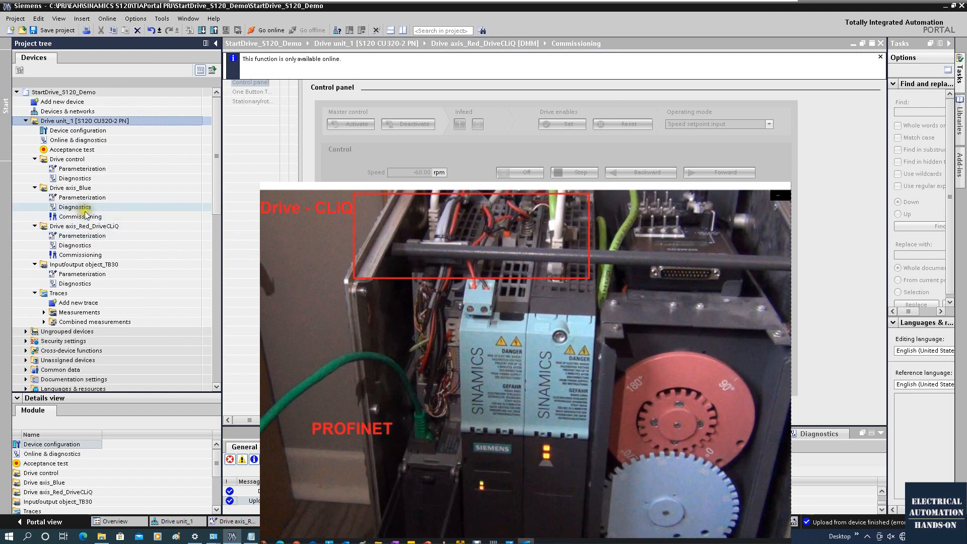
Step: Save the StartDrive_S120_Demo project
click(53, 31)
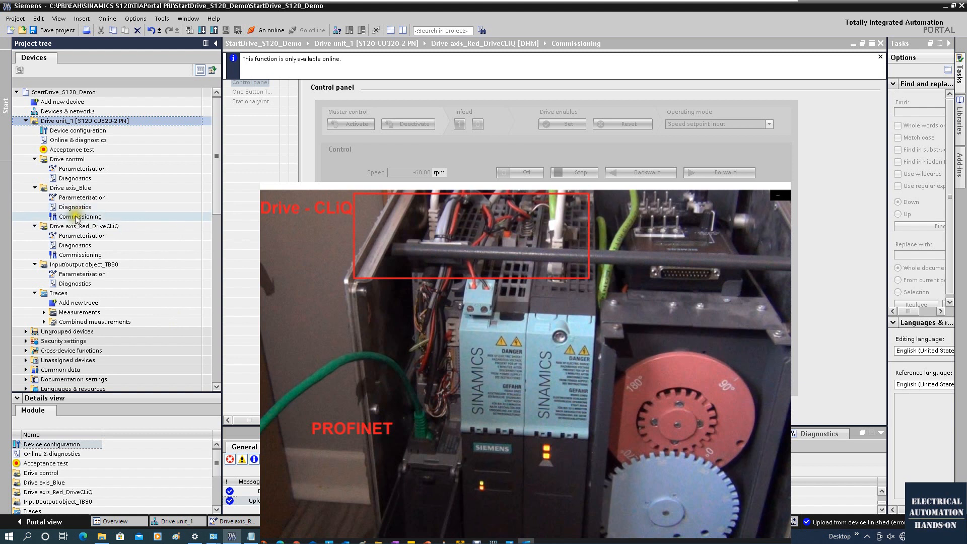
click(54, 31)
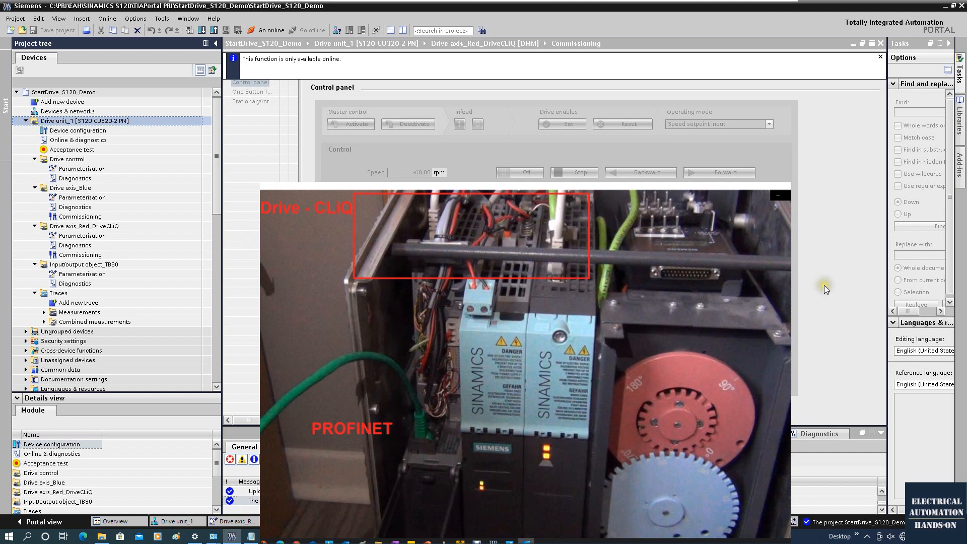